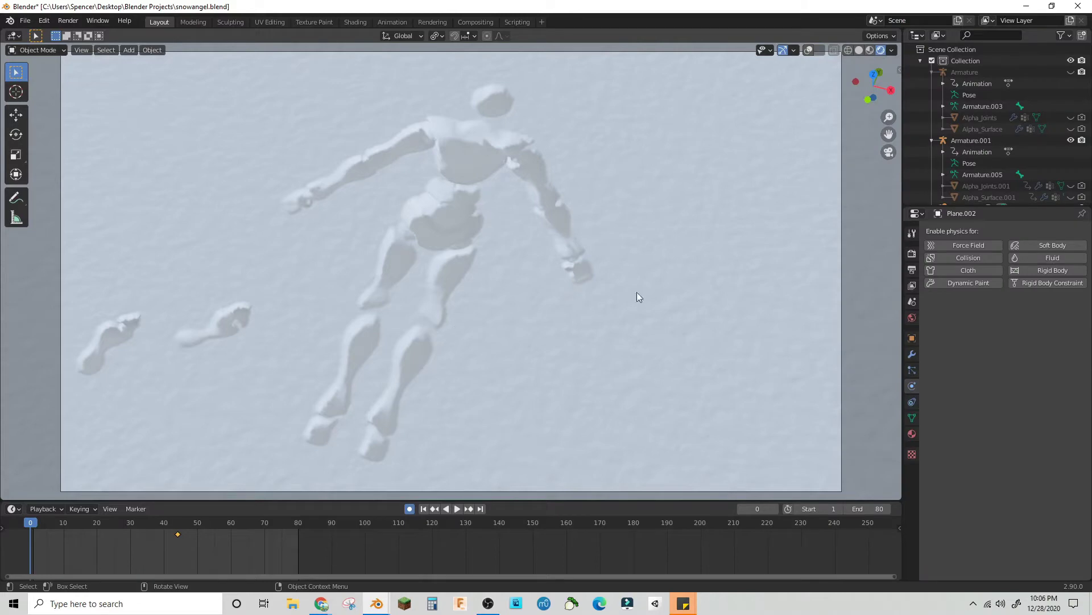
Step: Play the snow-angel animation for a preview and save the file
{"action": "key", "text": "space"}
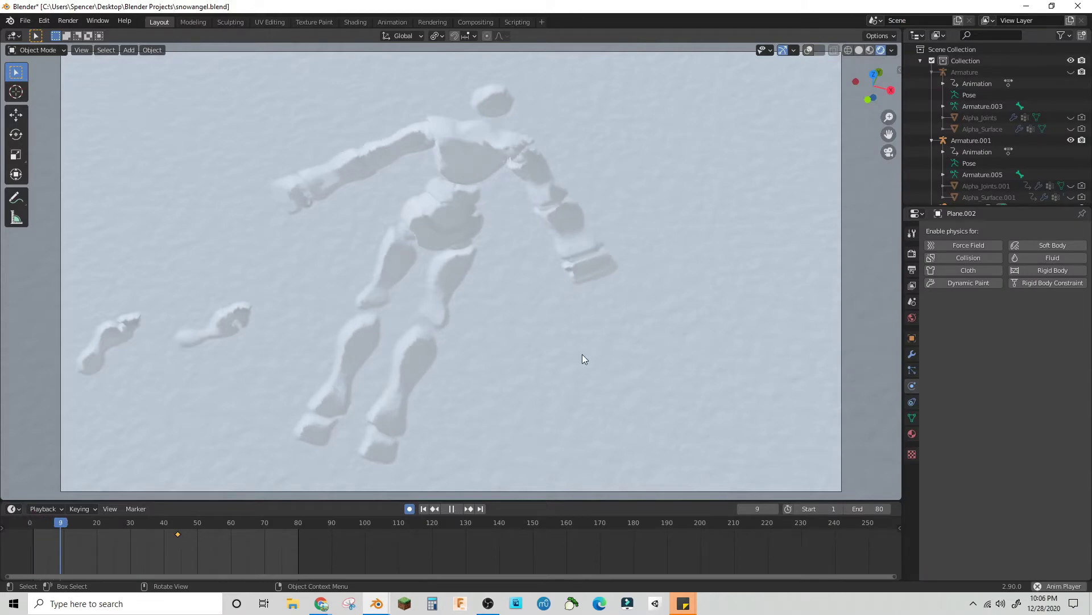
{"action": "scroll", "coordinate": [743, 141], "scroll_direction": "down", "scroll_amount": 2}
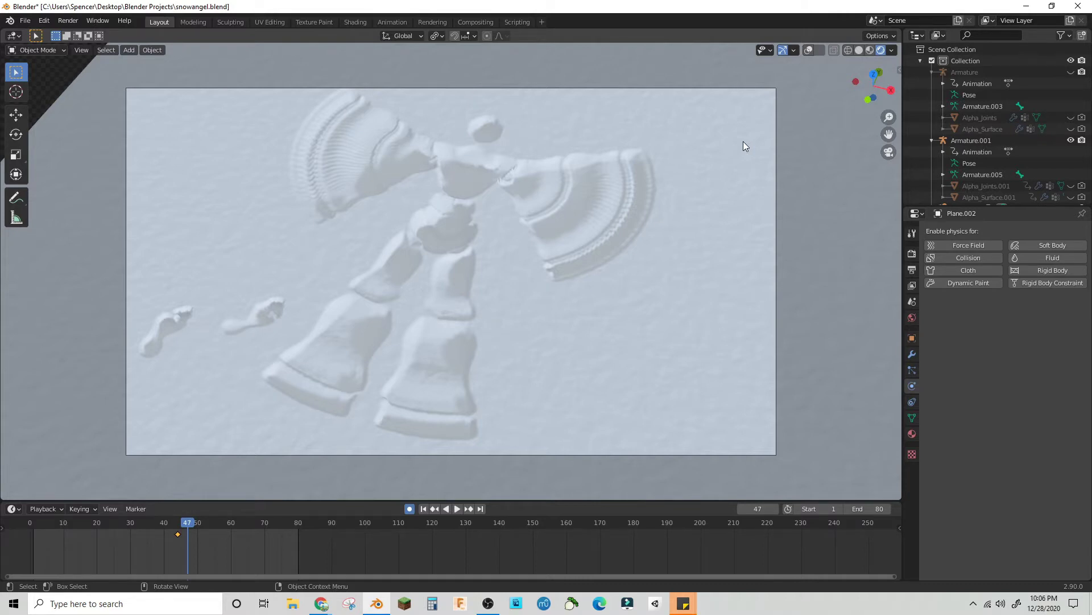
{"action": "key", "text": "ctrl+s"}
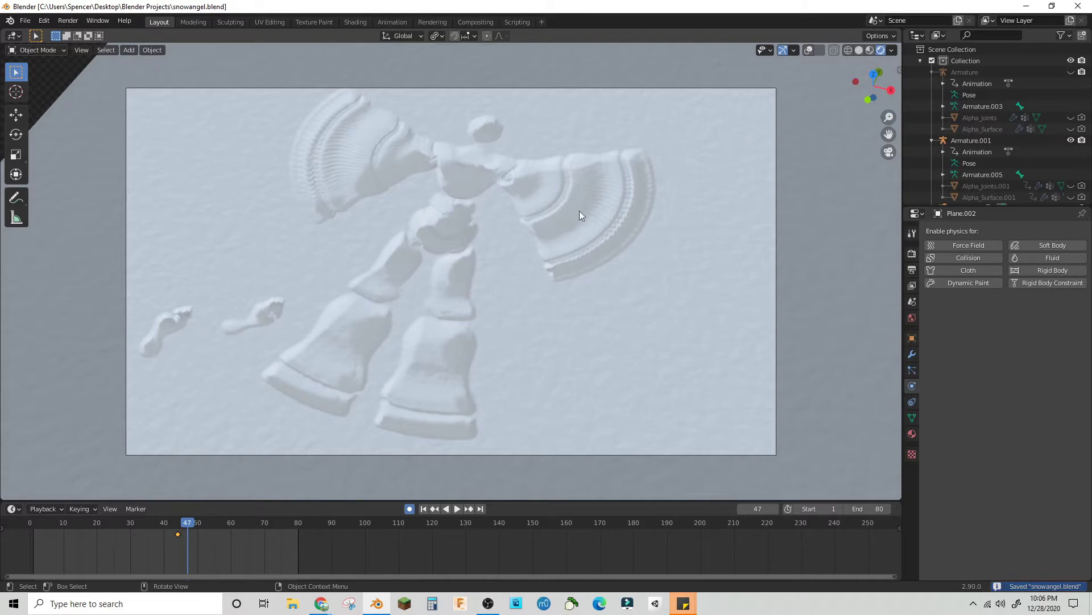
Step: Create a new General file
{"action": "left_click", "coordinate": [25, 20]}
{"action": "mouse_move", "coordinate": [45, 33]}
{"action": "left_click", "coordinate": [151, 32]}
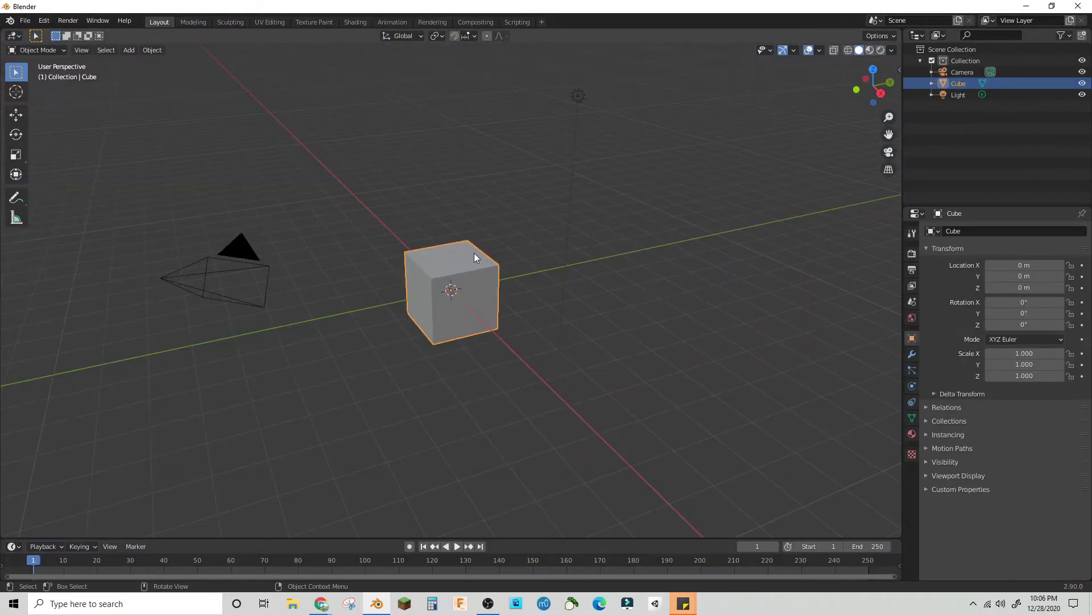
Step: Delete the default cube and add a plane mesh at the origin, leaving it at its default scale
{"action": "key", "text": "Delete"}
{"action": "key", "text": "shift+a"}
{"action": "mouse_move", "coordinate": [473, 253]}
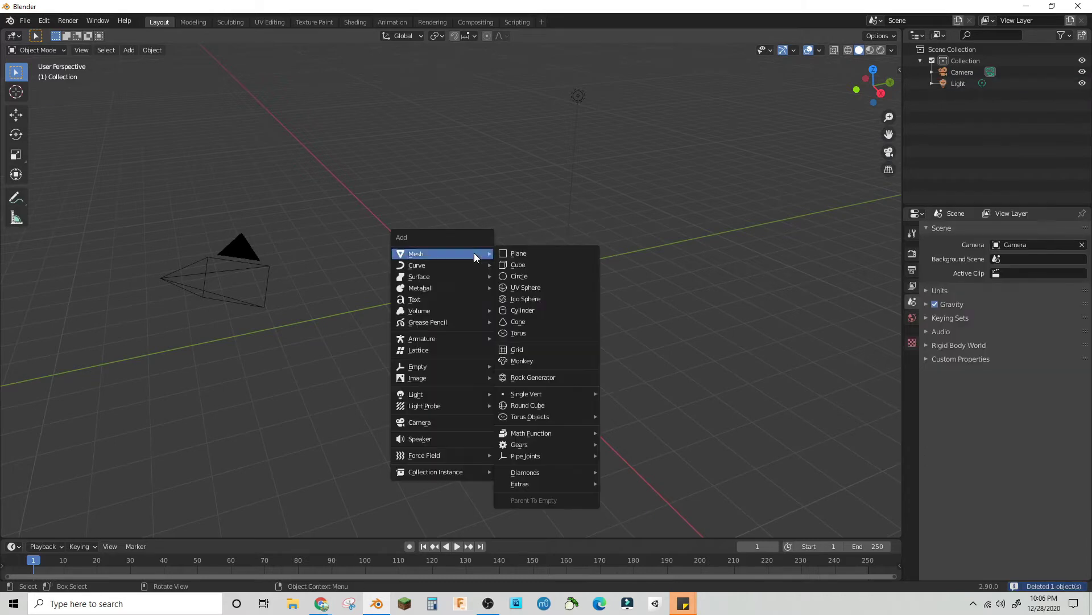
{"action": "left_click", "coordinate": [514, 255]}
{"action": "key", "text": "s"}
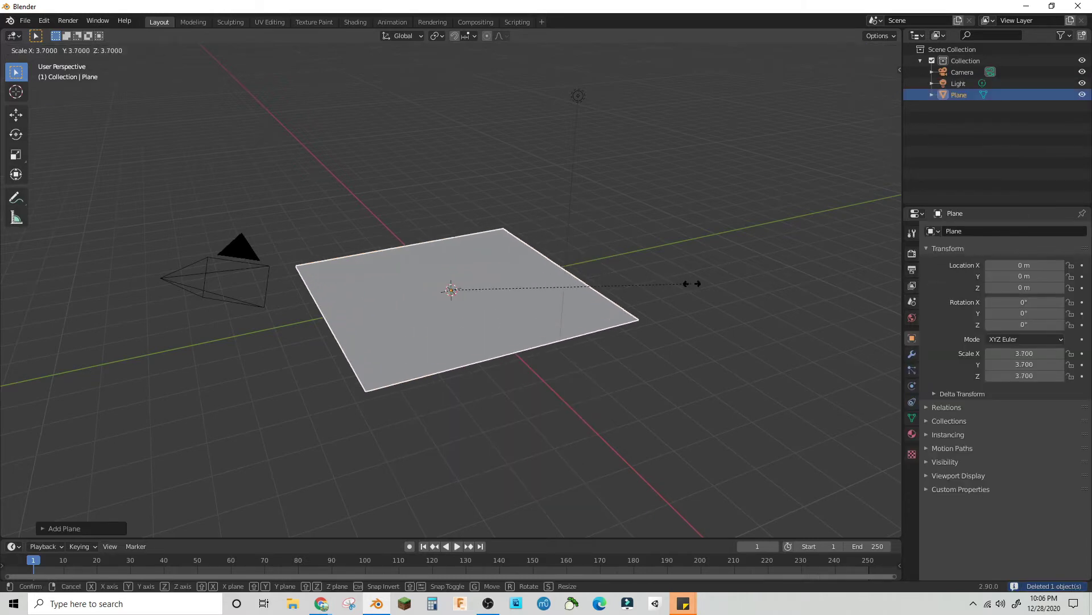
{"action": "key", "text": "Escape"}
{"action": "middle_click_drag", "start_coordinate": [426, 312], "coordinate": [490, 337]}
{"action": "scroll", "coordinate": [479, 339], "scroll_direction": "up", "scroll_amount": 6}
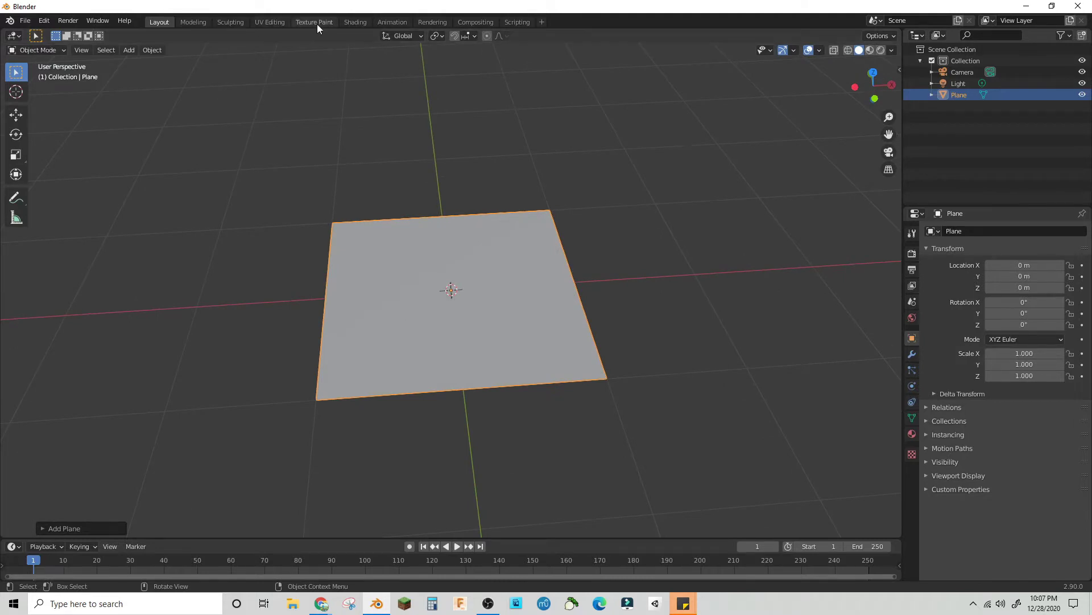
Step: Create a new material for the plane in the Shading workspace and add a Noise Texture node beside the Principled BSDF
{"action": "left_click", "coordinate": [355, 22]}
{"action": "left_click", "coordinate": [560, 350]}
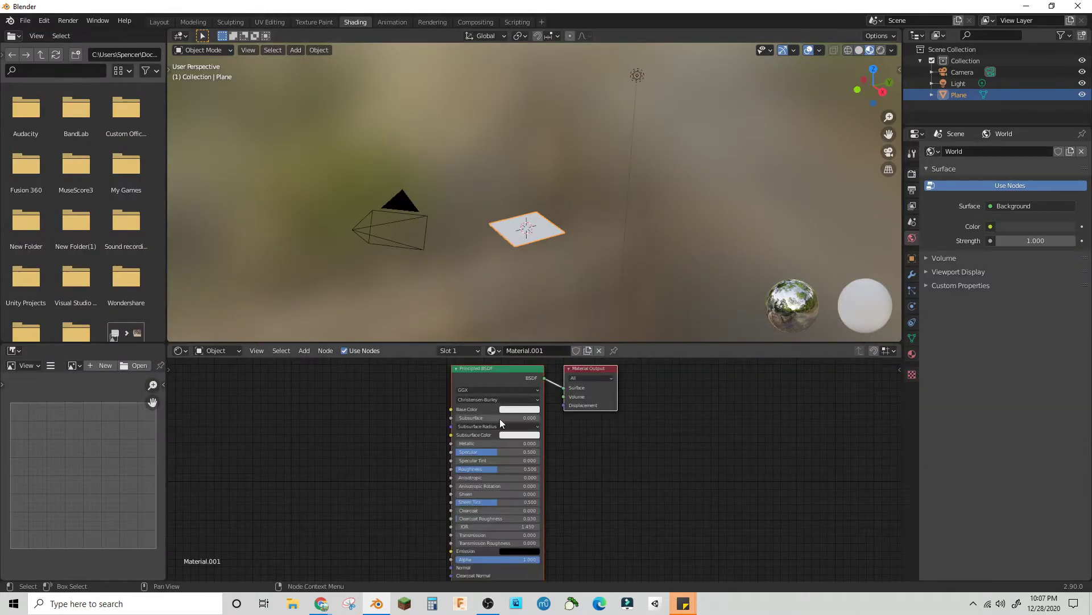
{"action": "key", "text": "shift+a"}
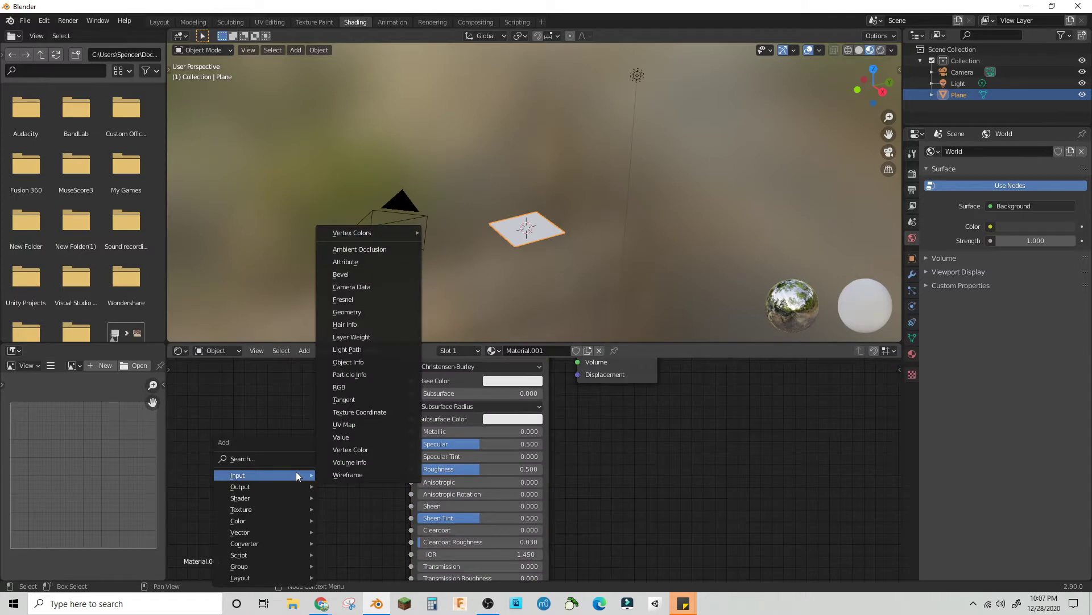
{"action": "mouse_move", "coordinate": [263, 512]}
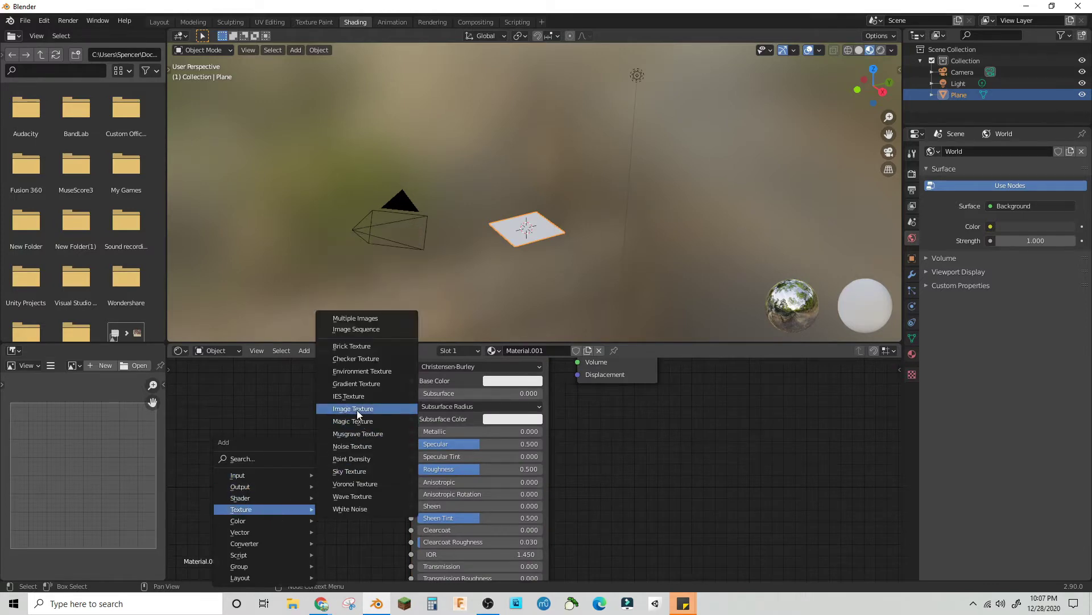
{"action": "left_click", "coordinate": [353, 446]}
{"action": "left_click", "coordinate": [284, 438]}
Step: Add a Bump node, connecting the noise Fac to its Height and its Normal to the Principled BSDF's Normal
{"action": "key", "text": "shift+a"}
{"action": "mouse_move", "coordinate": [327, 463]}
{"action": "left_click", "coordinate": [367, 456]}
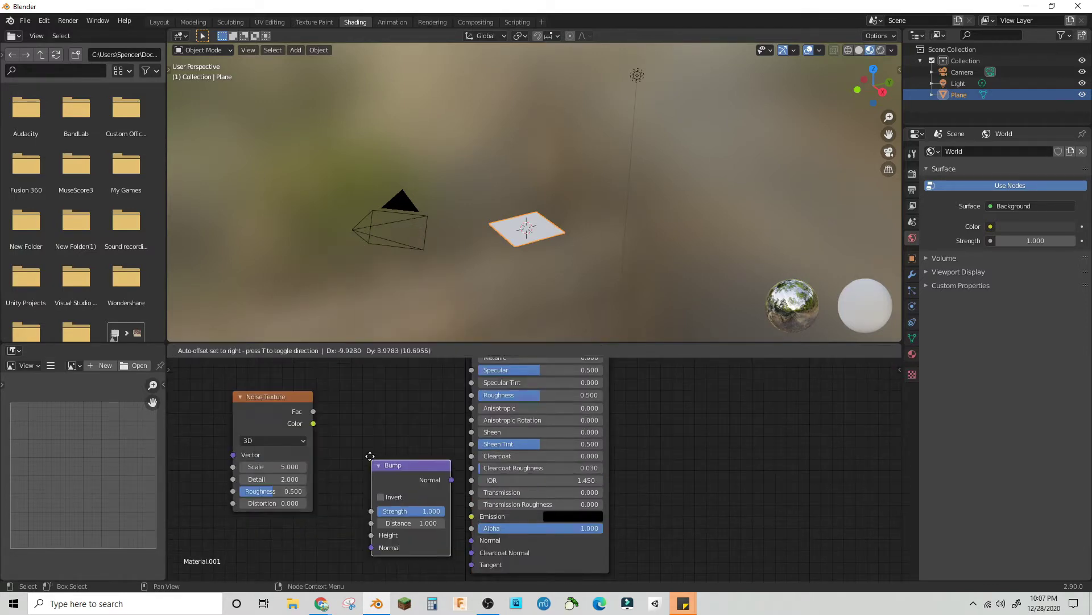
{"action": "left_click_drag", "start_coordinate": [313, 411], "coordinate": [346, 499]}
{"action": "left_click_drag", "start_coordinate": [426, 443], "coordinate": [471, 540]}
Step: Set the Noise Texture's detail to 16 and its scale to 68.2
{"action": "scroll", "coordinate": [510, 248], "scroll_direction": "up", "scroll_amount": 6}
{"action": "left_click_drag", "start_coordinate": [289, 479], "coordinate": [307, 479]}
{"action": "left_click", "coordinate": [274, 478]}
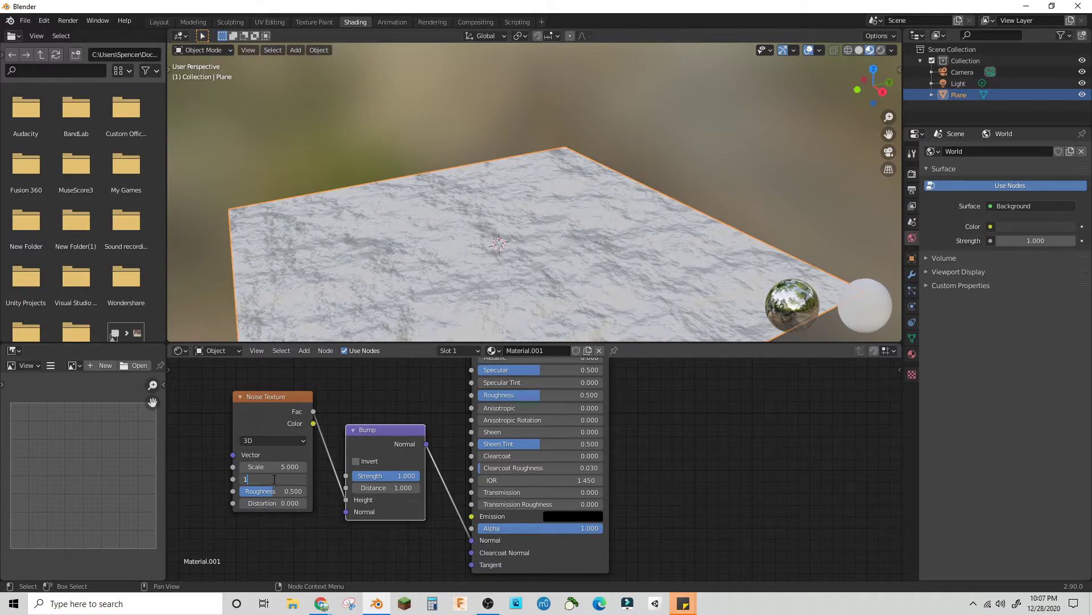
{"action": "left_click_drag", "start_coordinate": [279, 467], "coordinate": [319, 467]}
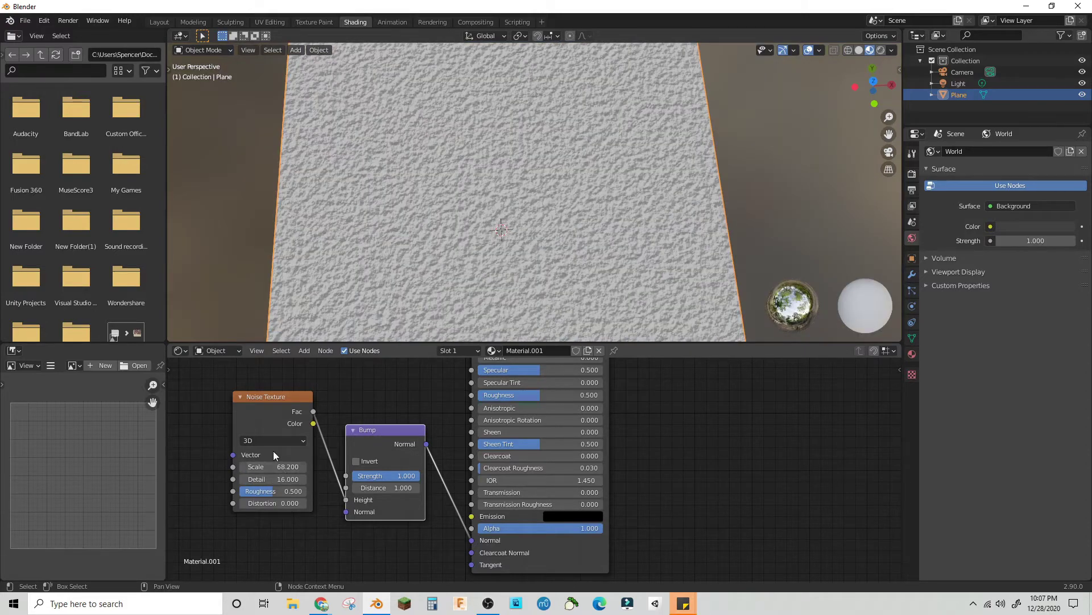
Step: Raise the Noise Texture's roughness to 1.0 and set the Bump node's strength to 0.4
{"action": "scroll", "coordinate": [548, 213], "scroll_direction": "up", "scroll_amount": 4}
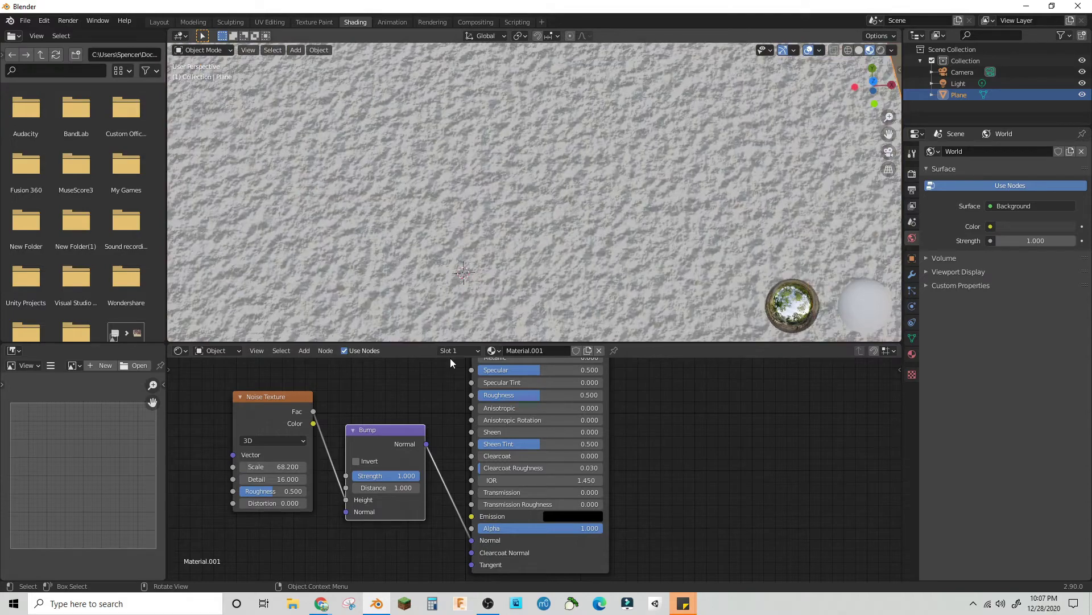
{"action": "left_click_drag", "start_coordinate": [278, 491], "coordinate": [308, 491]}
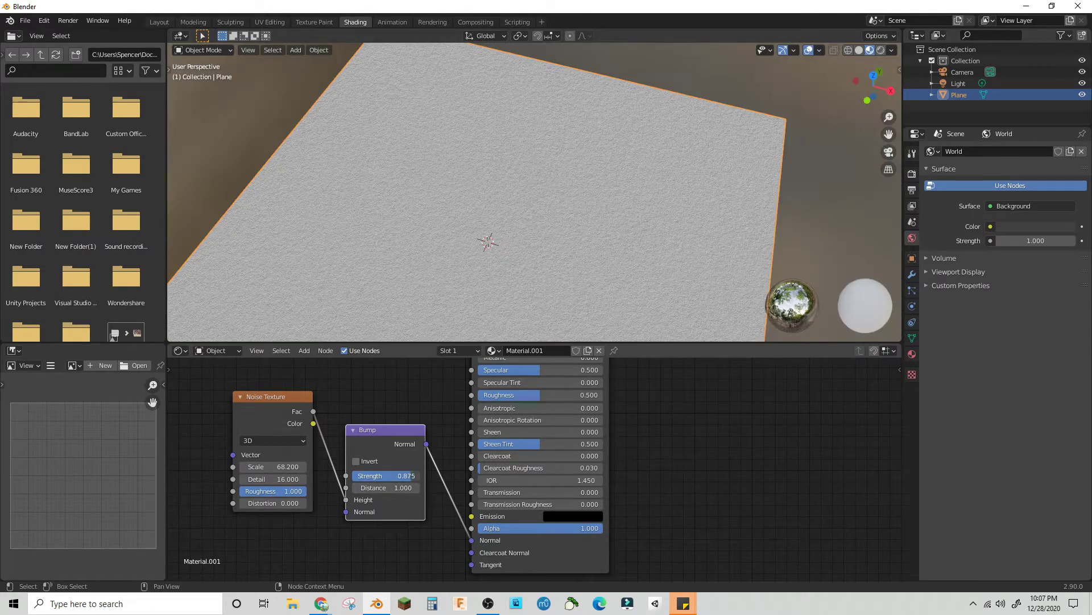
{"action": "left_click_drag", "start_coordinate": [390, 476], "coordinate": [386, 476]}
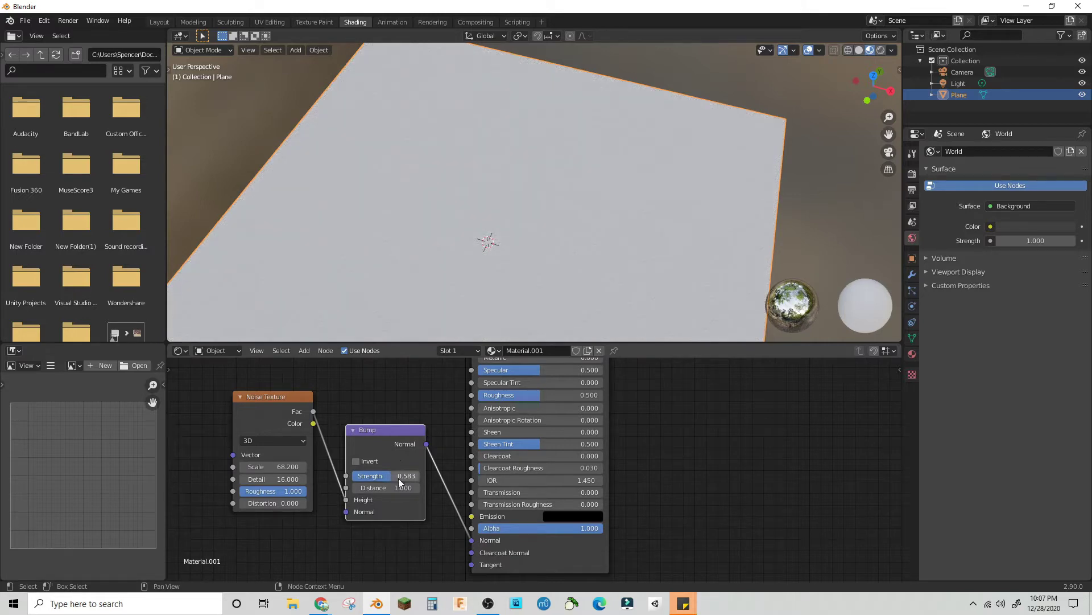
{"action": "type", "text": "0.4"}
{"action": "key", "text": "Return"}
Step: Try a Bump strength of 0.6 on the plane's material
{"action": "scroll", "coordinate": [591, 237], "scroll_direction": "up", "scroll_amount": 5}
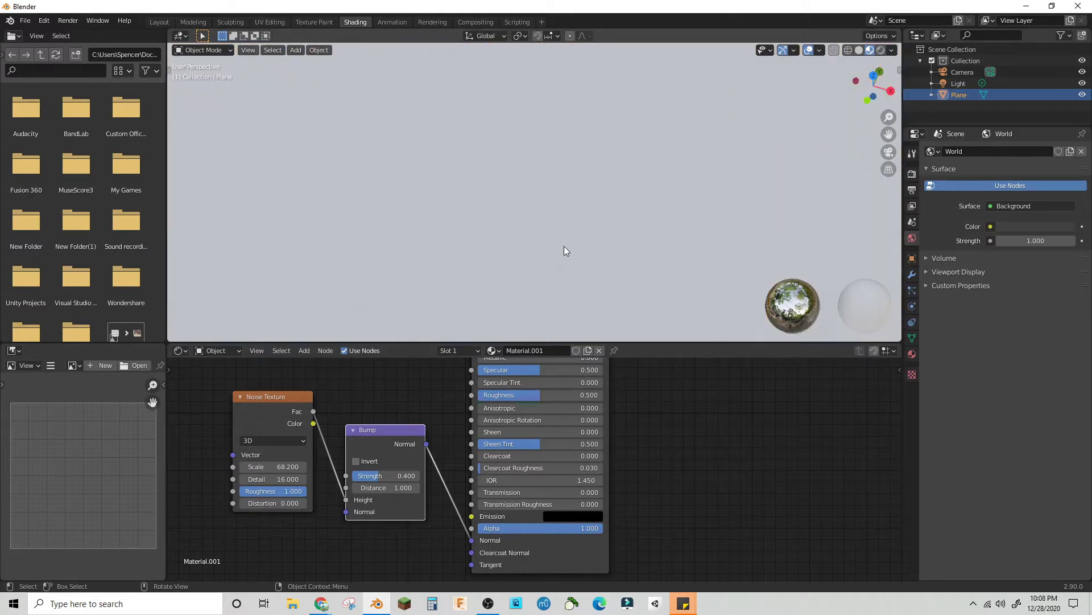
{"action": "key", "text": "Escape"}
{"action": "left_click", "coordinate": [379, 476]}
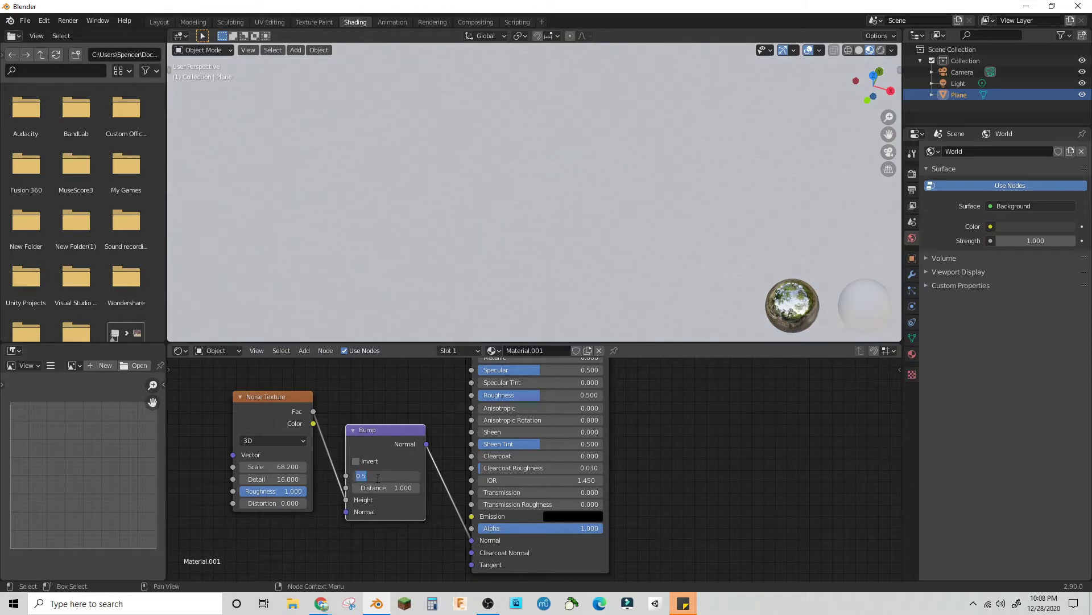
{"action": "type", "text": ".6"}
{"action": "key", "text": "Return"}
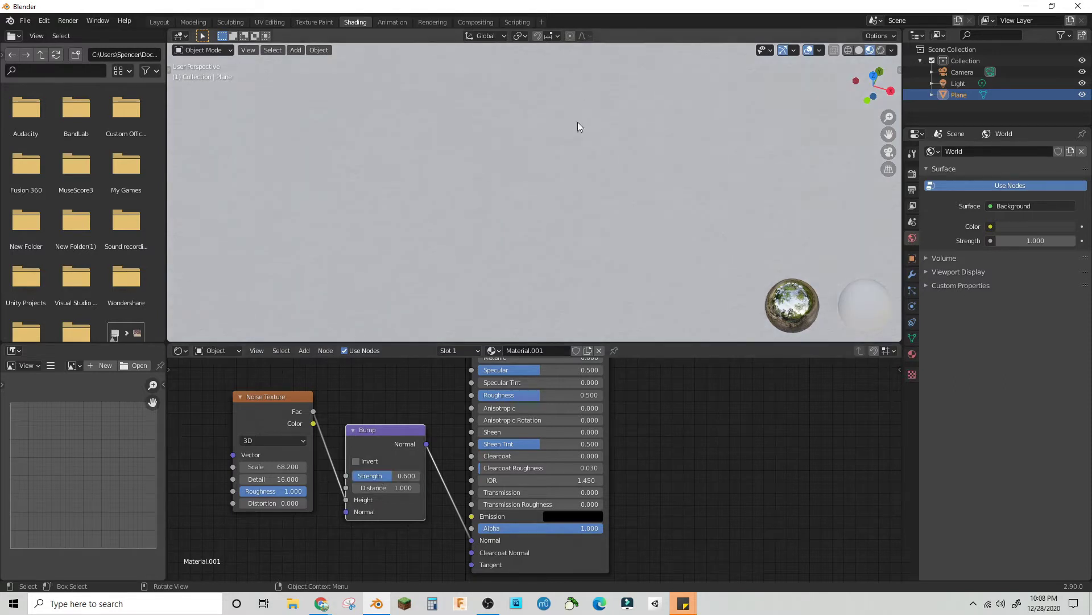
Step: Fine-tune the snow material with noise scale 91.8, noise roughness 0.758 and Bump strength 0.4
{"action": "middle_click_drag", "start_coordinate": [572, 207], "coordinate": [630, 214]}
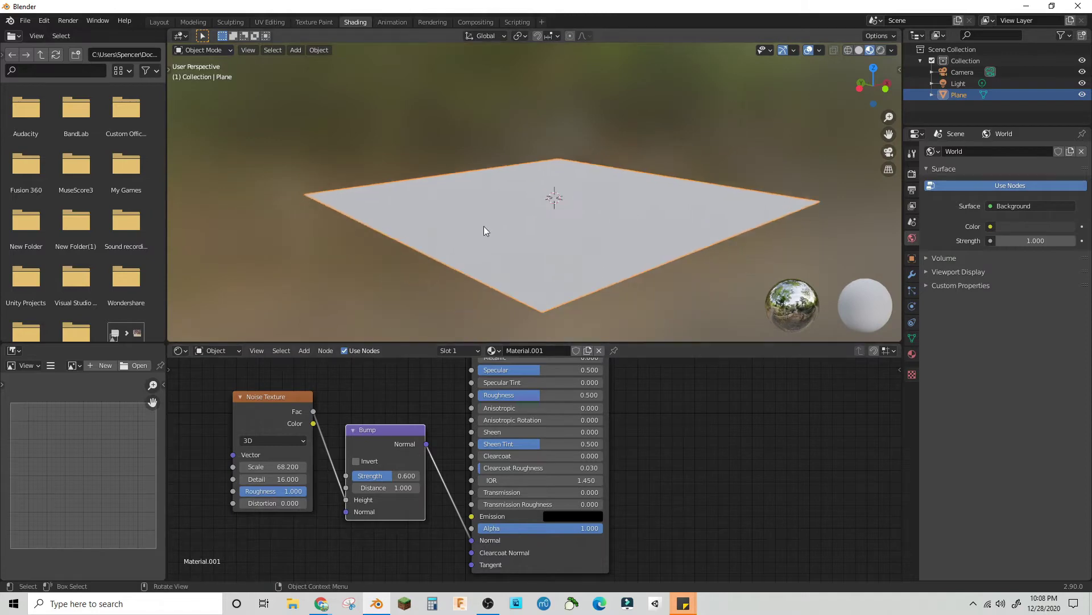
{"action": "scroll", "coordinate": [484, 229], "scroll_direction": "up", "scroll_amount": 8}
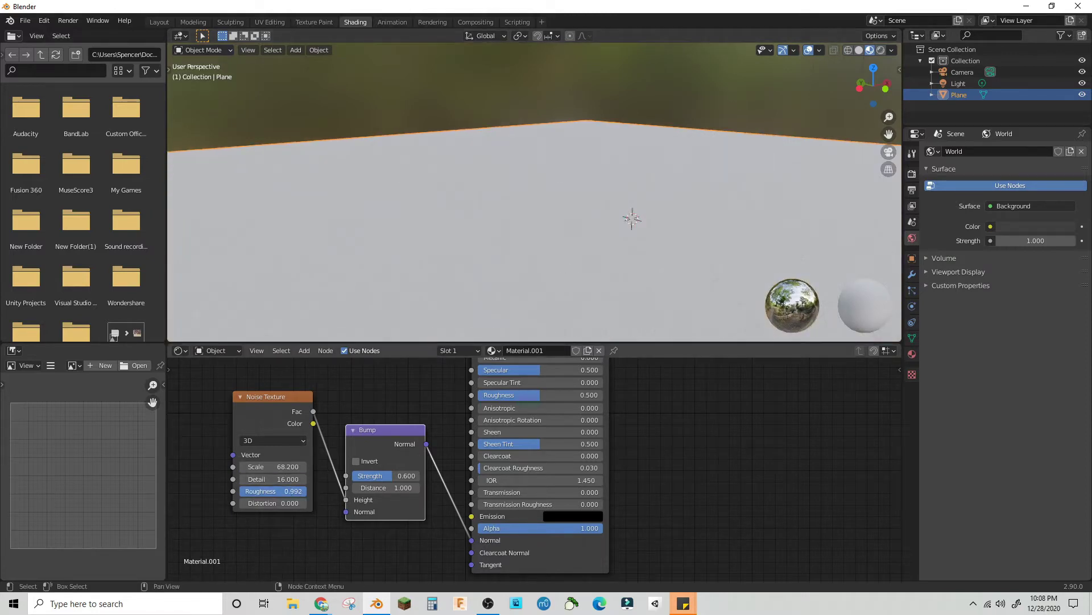
{"action": "left_click_drag", "start_coordinate": [291, 492], "coordinate": [289, 492]}
{"action": "left_click_drag", "start_coordinate": [393, 476], "coordinate": [382, 476]}
{"action": "middle_click_drag", "start_coordinate": [494, 296], "coordinate": [466, 335]}
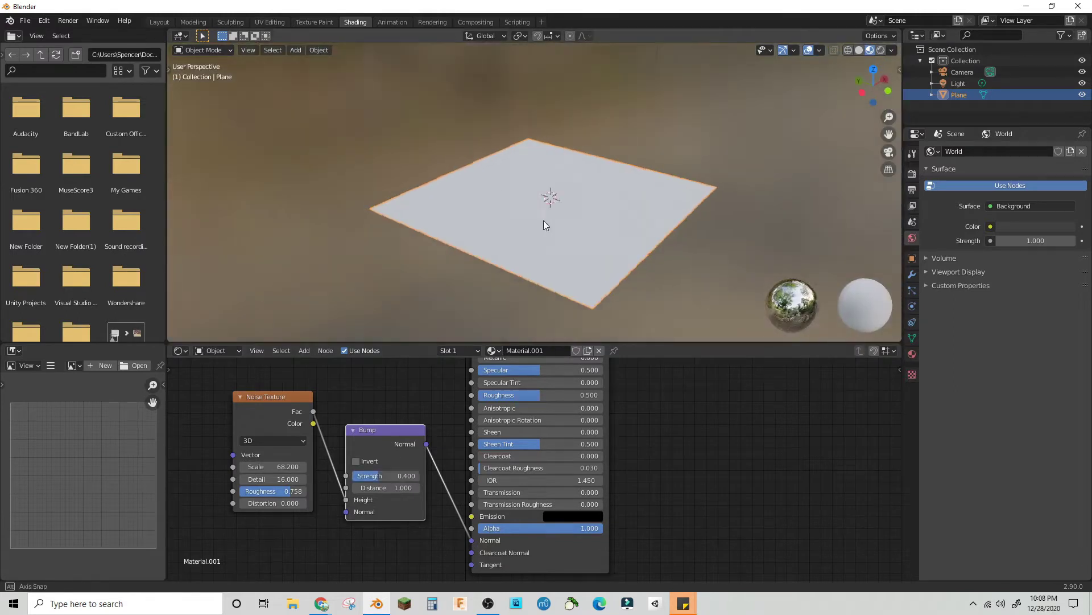
{"action": "scroll", "coordinate": [545, 228], "scroll_direction": "up", "scroll_amount": 7}
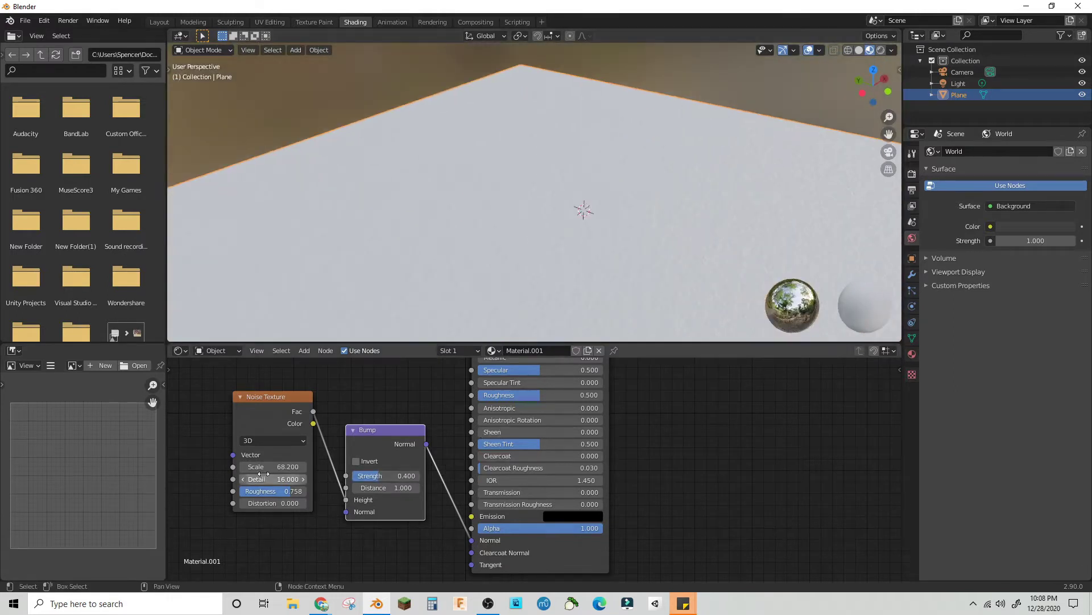
{"action": "scroll", "coordinate": [541, 230], "scroll_direction": "down", "scroll_amount": 5}
{"action": "middle_click_drag", "start_coordinate": [540, 229], "coordinate": [565, 327]}
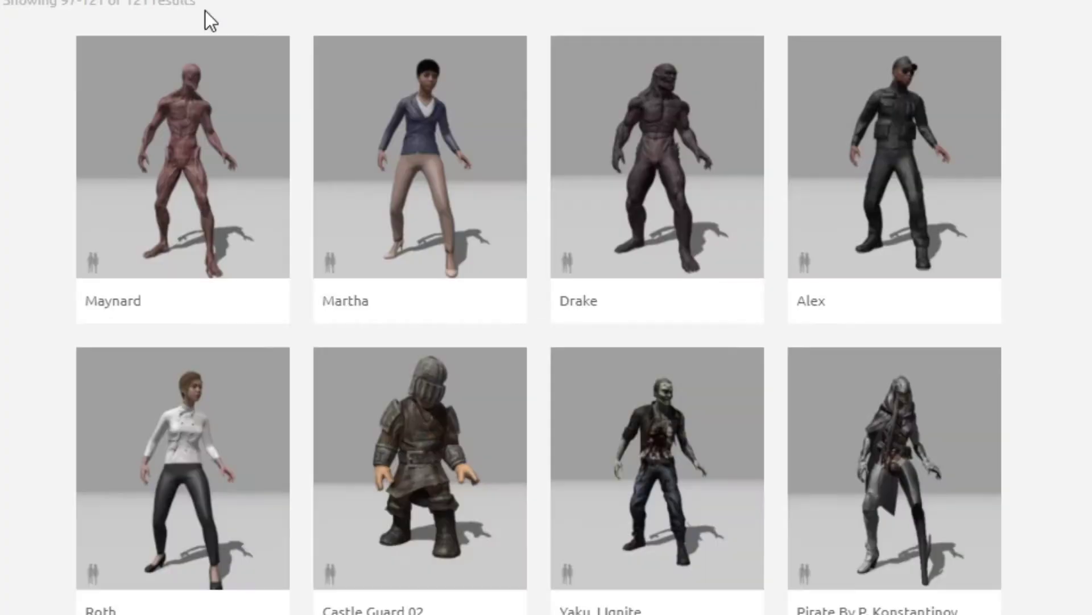
Step: Browse the Mixamo character library and examine the Ty character's model from several angles and distances
{"action": "scroll", "coordinate": [224, 134], "scroll_direction": "down", "scroll_amount": 15}
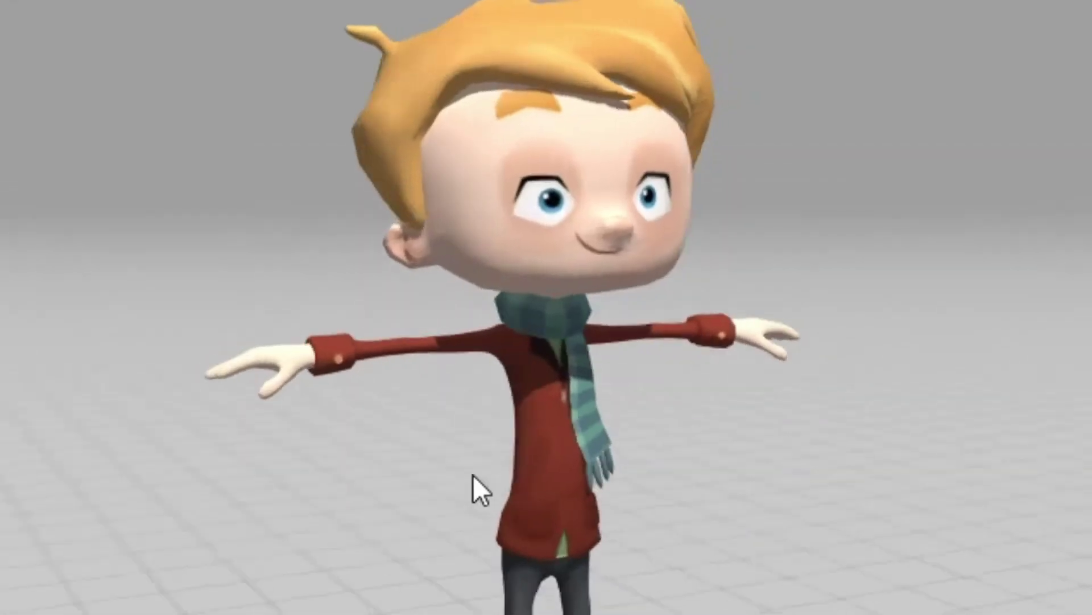
{"action": "left_click_drag", "start_coordinate": [473, 474], "coordinate": [1089, 474]}
{"action": "left_click_drag", "start_coordinate": [312, 585], "coordinate": [670, 572]}
{"action": "scroll", "coordinate": [602, 360], "scroll_direction": "up", "scroll_amount": 5}
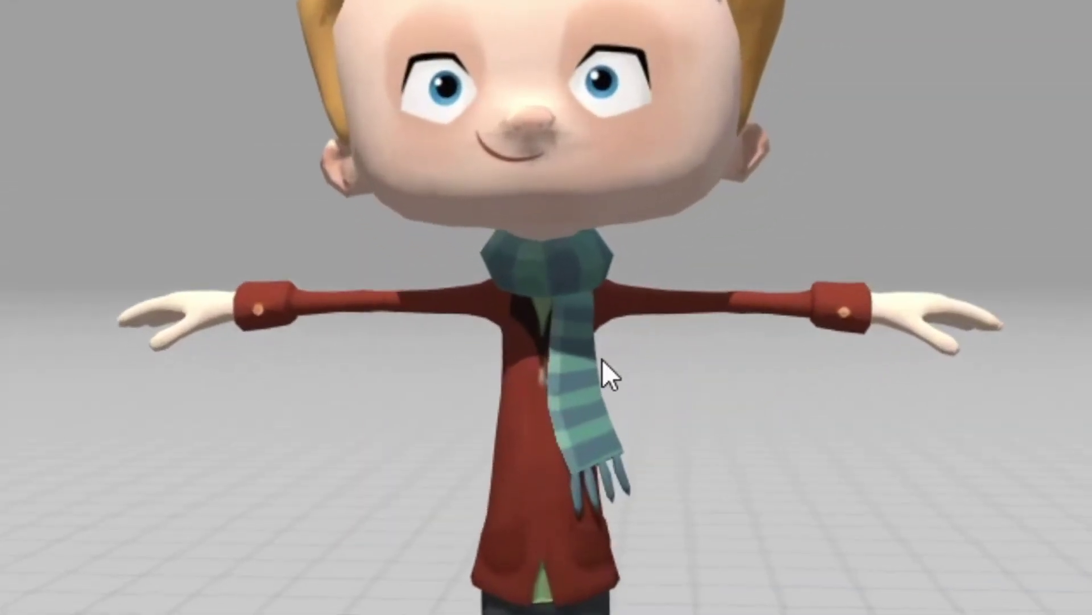
{"action": "scroll", "coordinate": [602, 360], "scroll_direction": "down", "scroll_amount": 5}
{"action": "scroll", "coordinate": [467, 447], "scroll_direction": "down", "scroll_amount": 1}
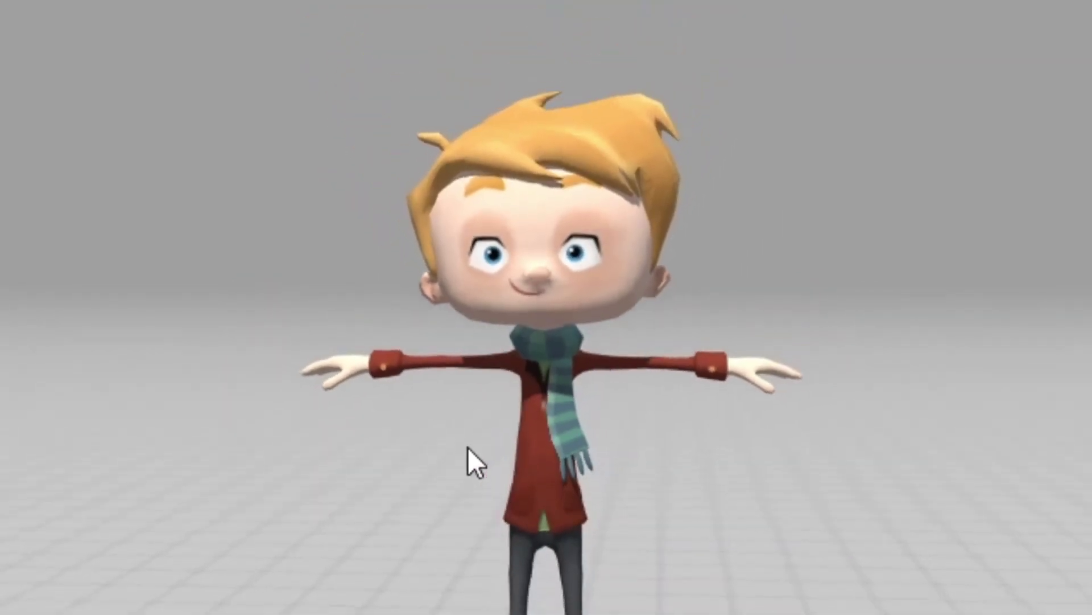
{"action": "scroll", "coordinate": [468, 447], "scroll_direction": "down", "scroll_amount": 3}
{"action": "scroll", "coordinate": [546, 336], "scroll_direction": "up", "scroll_amount": 4}
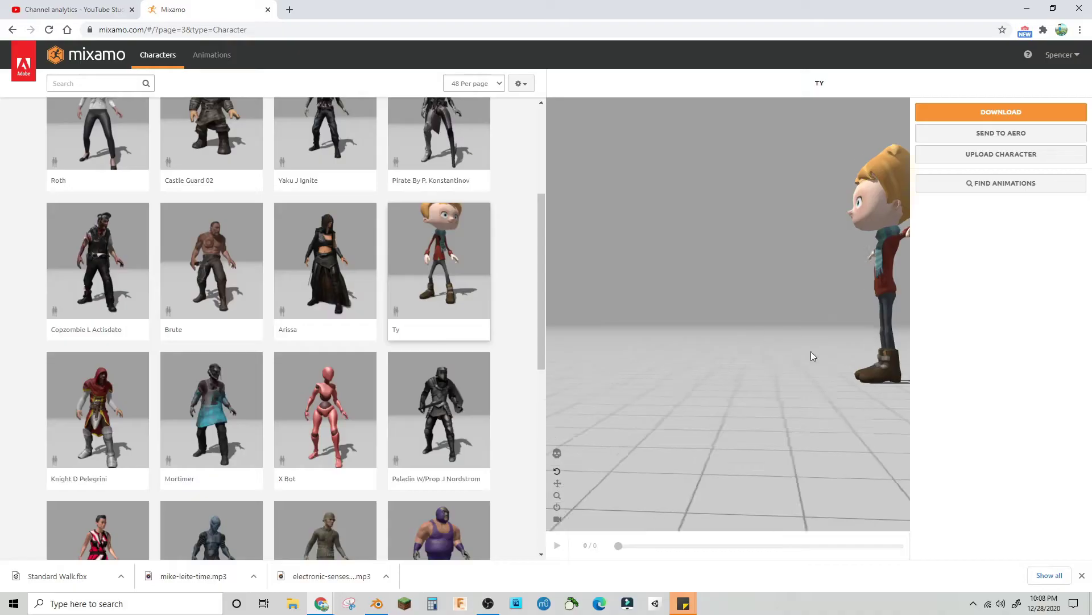
Step: Download the Ty character from Mixamo as FBX Binary (.fbx) in T-pose
{"action": "left_click_drag", "start_coordinate": [812, 358], "coordinate": [744, 267]}
{"action": "left_click", "coordinate": [976, 113]}
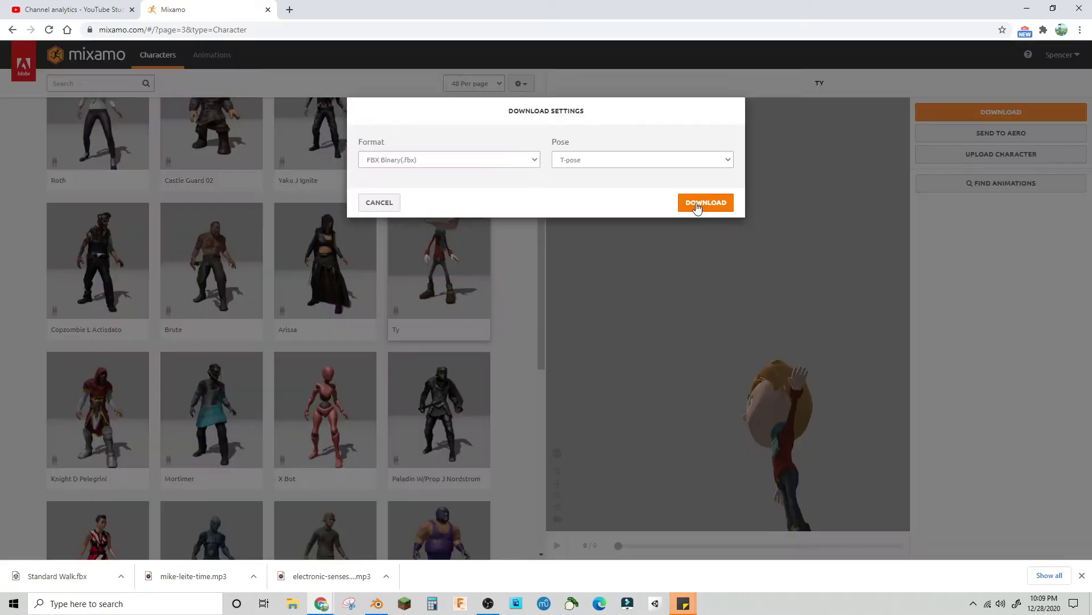
{"action": "left_click", "coordinate": [697, 206]}
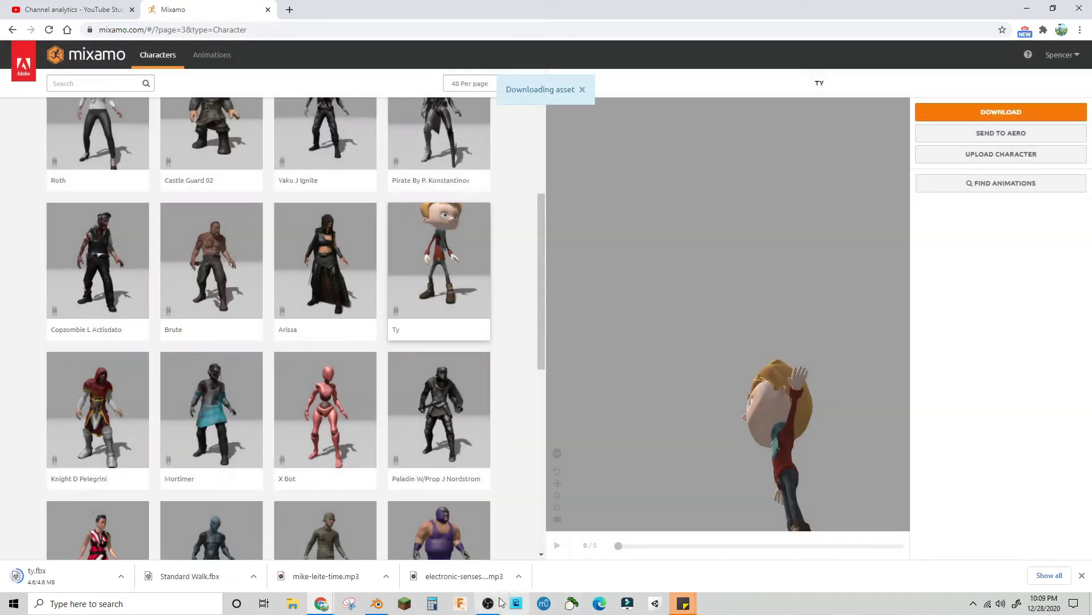
Step: Switch back to Blender and import the downloaded ty.fbx character from the Downloads folder
{"action": "left_click", "coordinate": [376, 603]}
{"action": "left_click", "coordinate": [26, 21]}
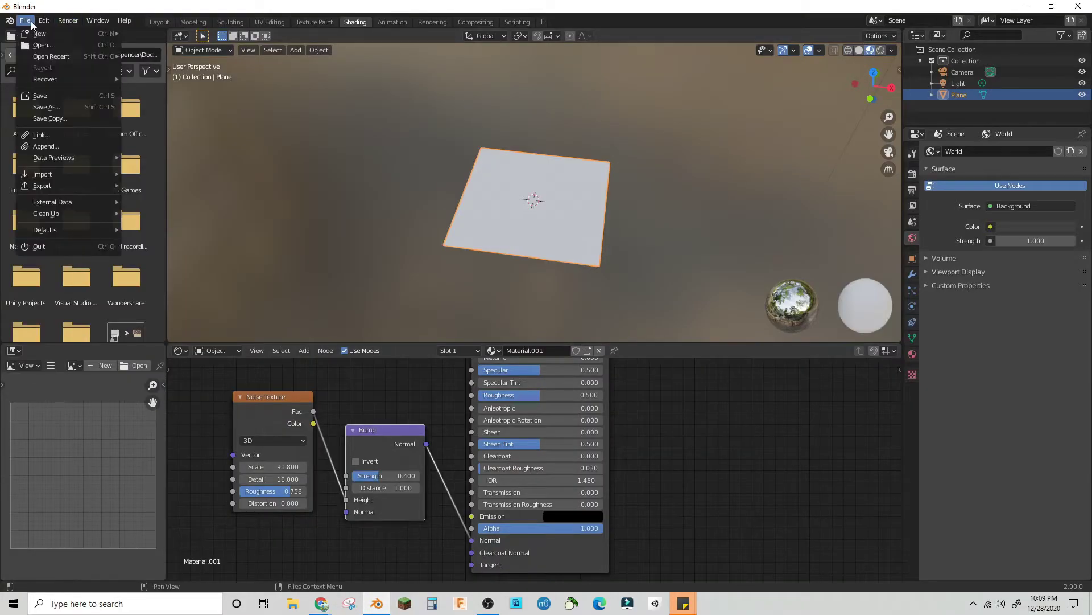
{"action": "mouse_move", "coordinate": [73, 173]}
{"action": "left_click", "coordinate": [173, 247]}
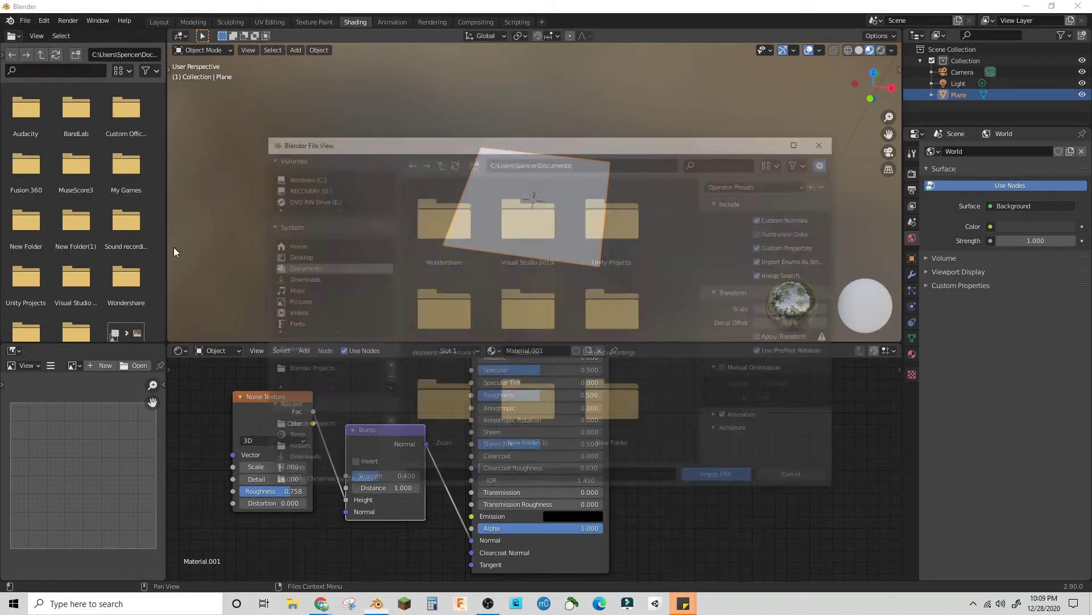
{"action": "scroll", "coordinate": [496, 326], "scroll_direction": "down", "scroll_amount": 6}
{"action": "left_click", "coordinate": [300, 279]}
{"action": "scroll", "coordinate": [586, 323], "scroll_direction": "down", "scroll_amount": 1}
{"action": "double_click", "coordinate": [581, 391]}
{"action": "double_click", "coordinate": [531, 235]}
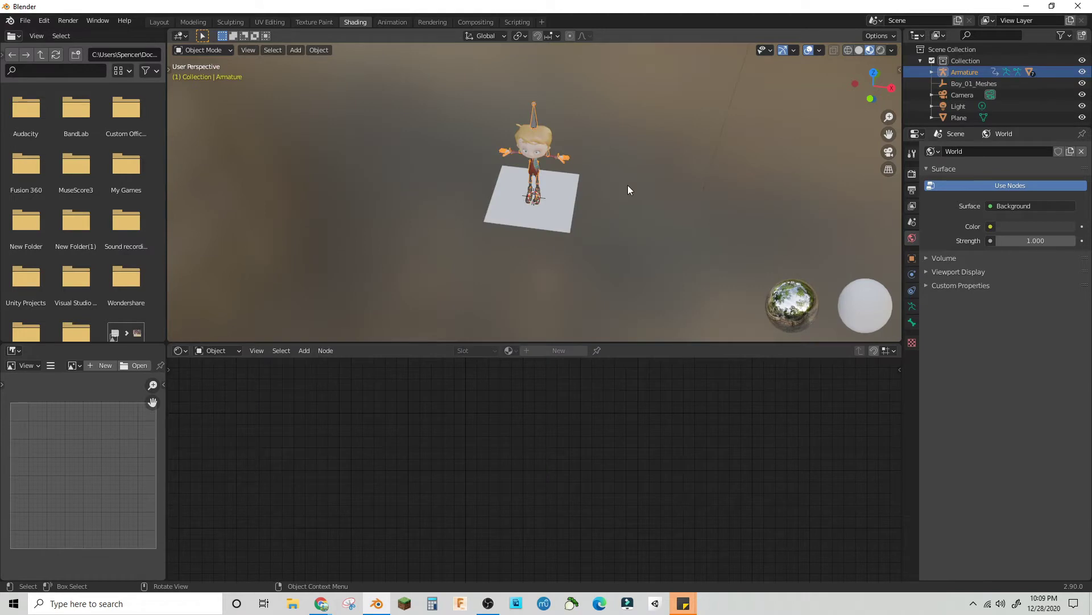
Step: In the Layout workspace, lay the character on its back by rotating it -90° about X and move it -1 m along Y
{"action": "left_click", "coordinate": [165, 22]}
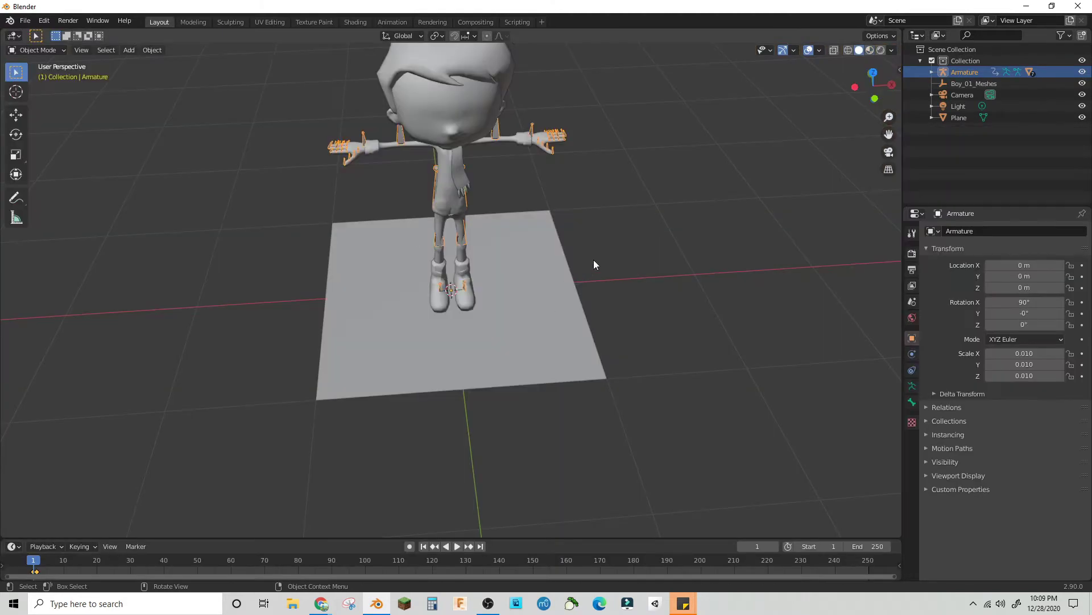
{"action": "key", "text": "r"}
{"action": "key", "text": "x"}
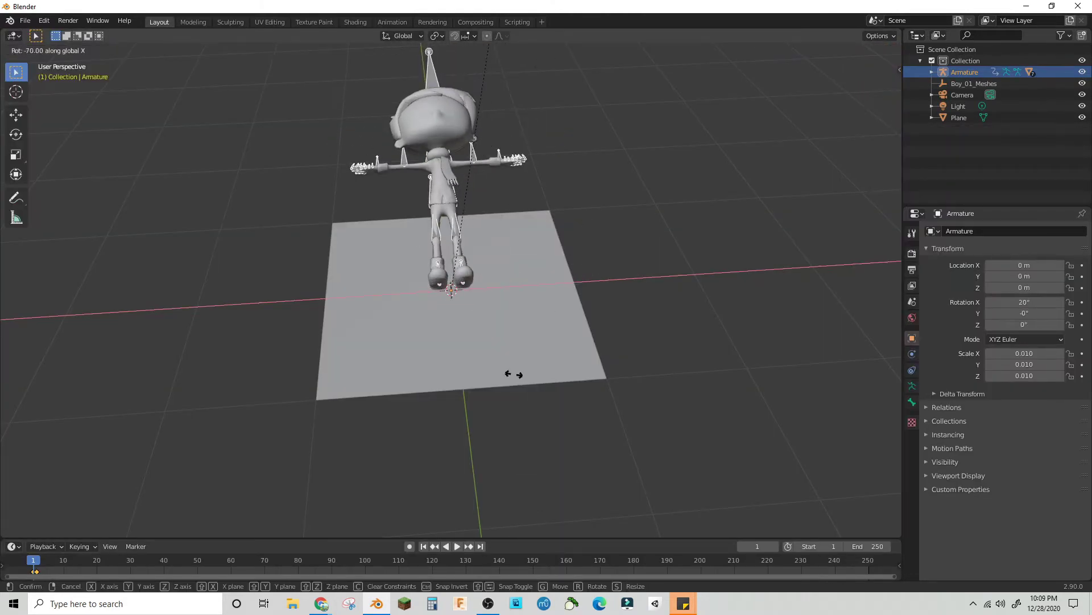
{"action": "type", "text": "90"}
{"action": "key", "text": "Return"}
{"action": "key", "text": "g"}
{"action": "key", "text": "y"}
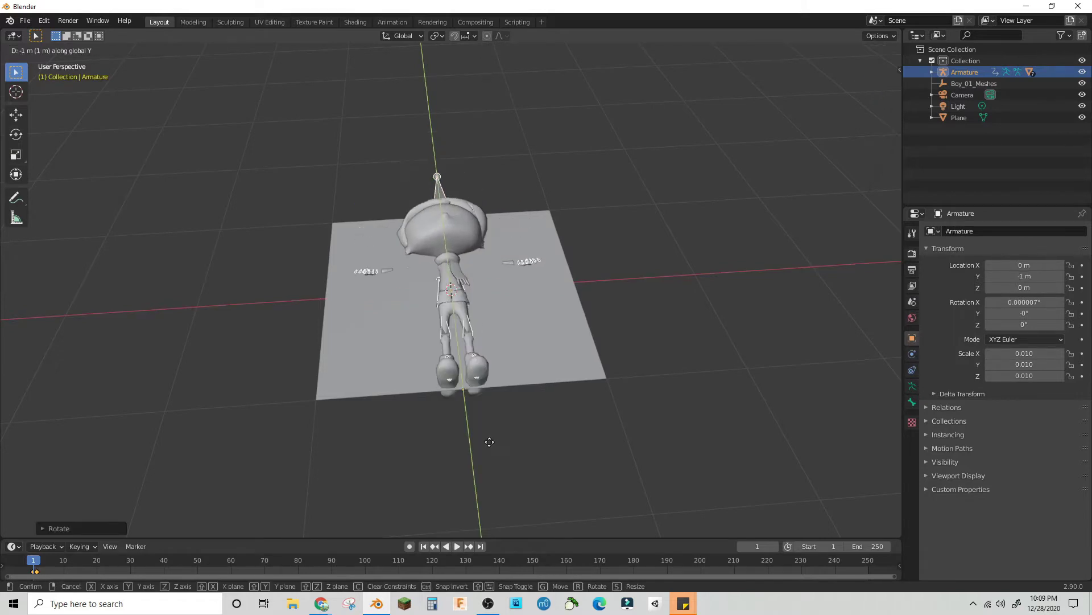
{"action": "left_click", "coordinate": [490, 440]}
Step: Scale the character down to 0.008 and move it 0.15 m along Y to fit on the plane
{"action": "middle_click_drag", "start_coordinate": [490, 438], "coordinate": [602, 419]}
{"action": "key", "text": "s"}
{"action": "key", "text": "Return"}
{"action": "key", "text": "g"}
{"action": "key", "text": "y"}
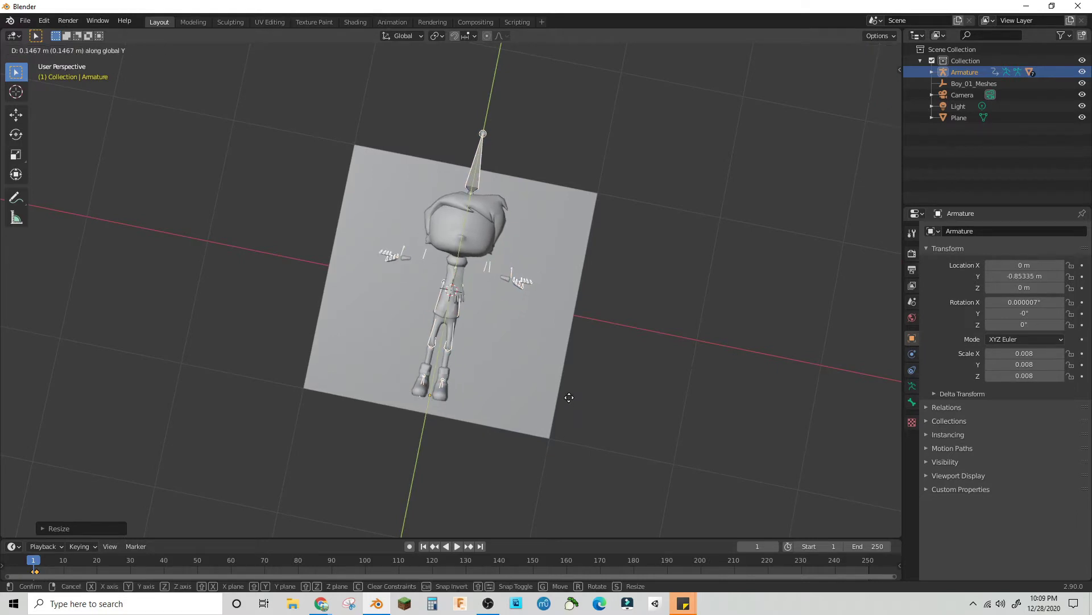
{"action": "type", "text": ".15"}
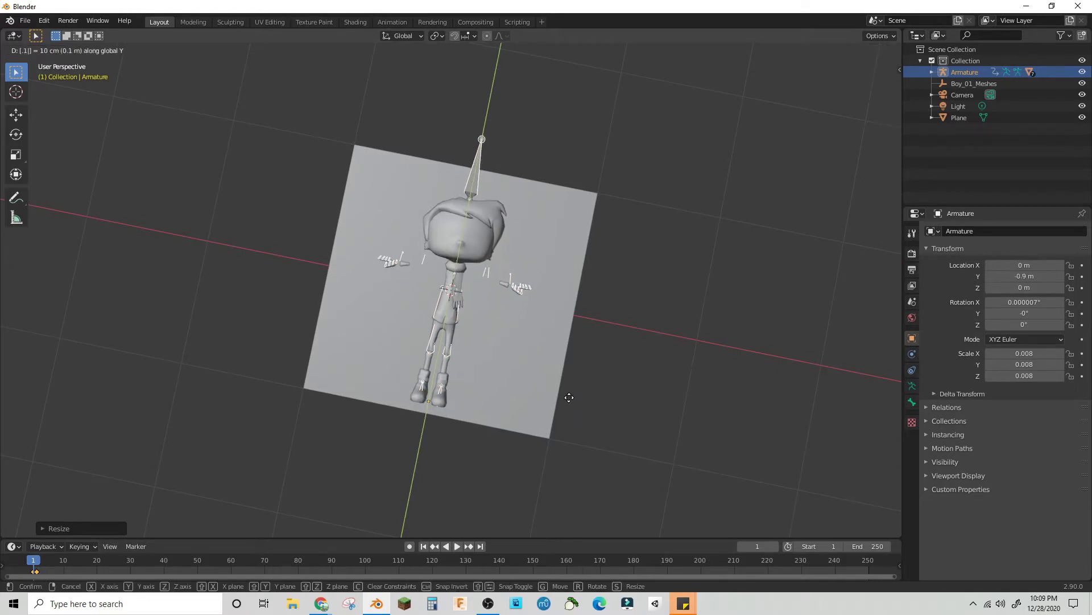
{"action": "key", "text": "Return"}
Step: Duplicate the snow plane in place and scale the copy's mesh by 2 in Edit Mode
{"action": "middle_click_drag", "start_coordinate": [569, 398], "coordinate": [514, 304]}
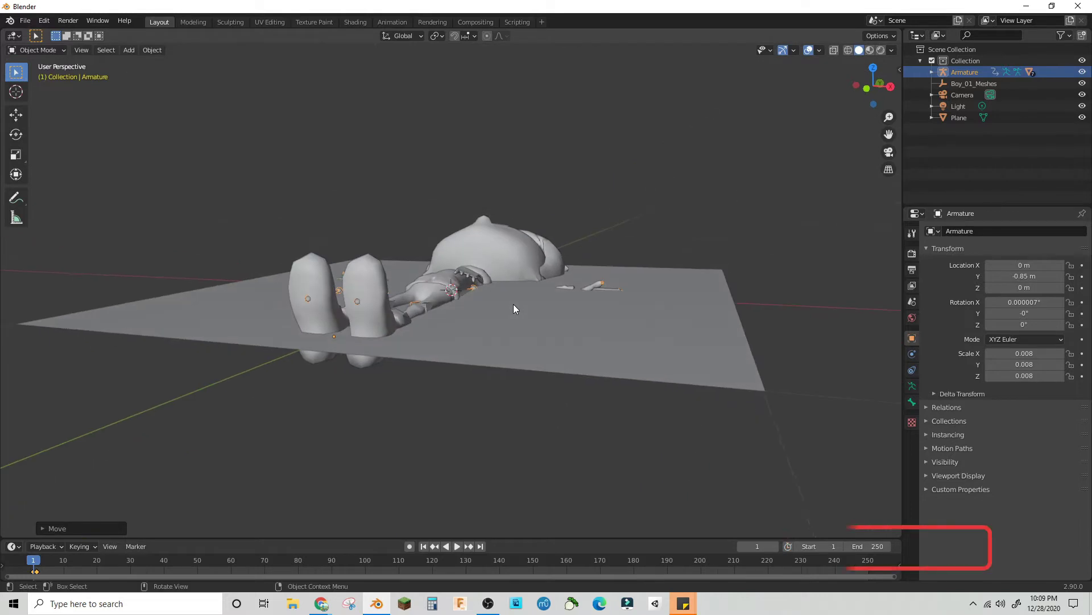
{"action": "left_click", "coordinate": [519, 310]}
{"action": "key", "text": "shift+d"}
{"action": "key", "text": "z"}
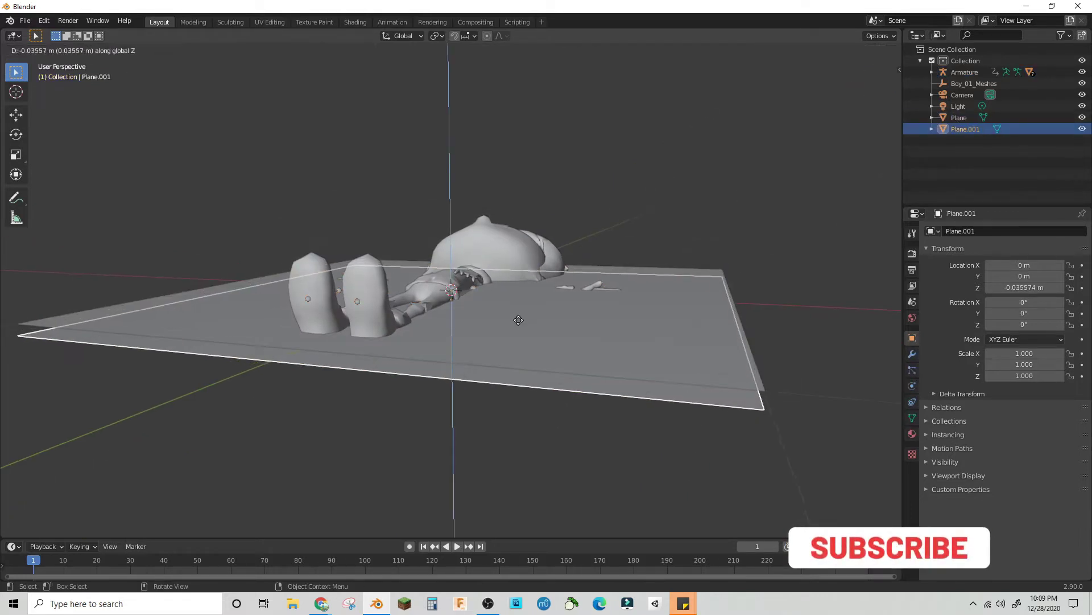
{"action": "right_click", "coordinate": [524, 311]}
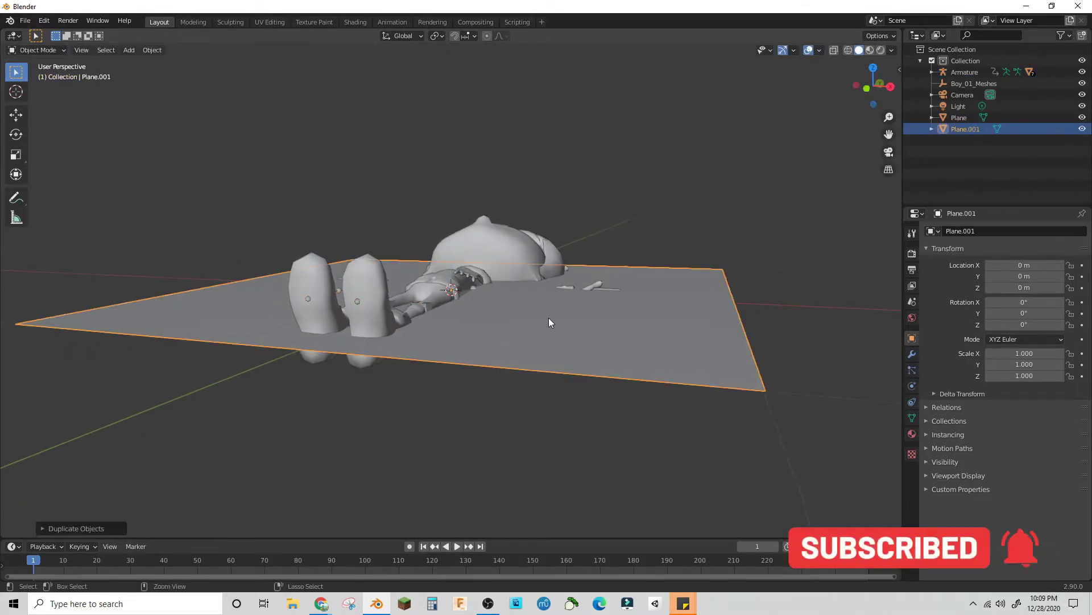
{"action": "left_click", "coordinate": [50, 53]}
{"action": "left_click", "coordinate": [39, 75]}
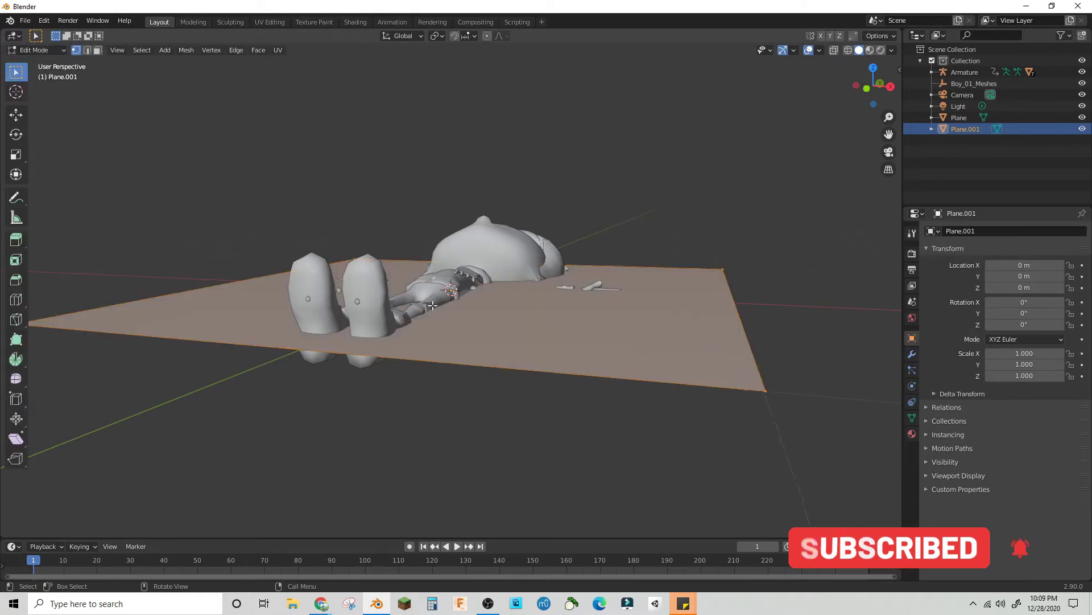
{"action": "type", "text": "s2"}
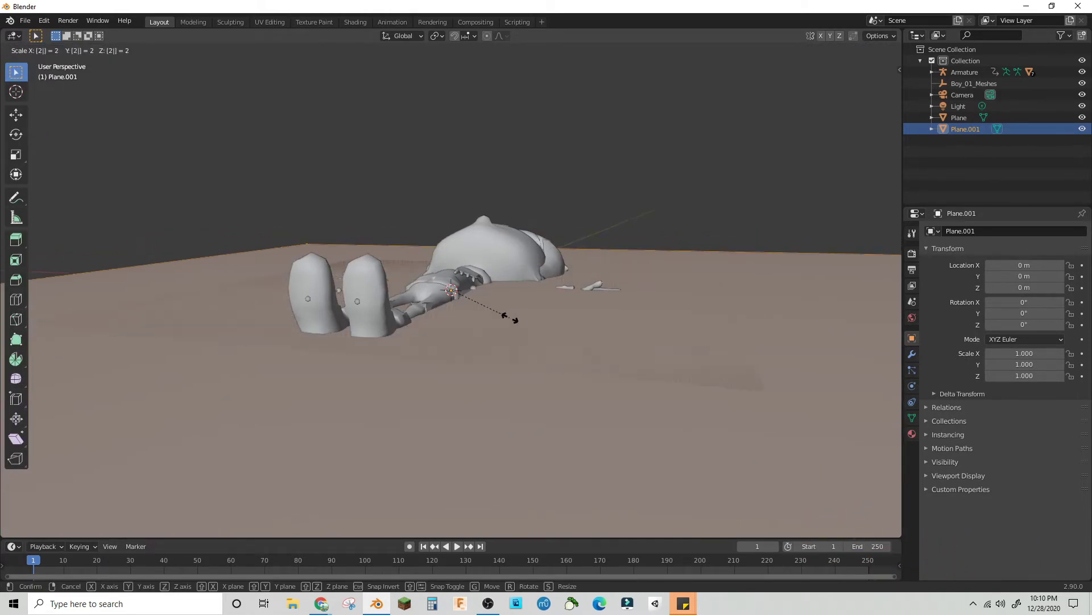
{"action": "key", "text": "Return"}
Step: Divide the enlarged plane with two evenly spaced loop cuts lengthwise and three crosswise
{"action": "middle_click_drag", "start_coordinate": [509, 317], "coordinate": [509, 293]}
{"action": "scroll", "coordinate": [506, 289], "scroll_direction": "down", "scroll_amount": 2}
{"action": "key", "text": "ctrl+r"}
{"action": "scroll", "coordinate": [484, 168], "scroll_direction": "up", "scroll_amount": 1}
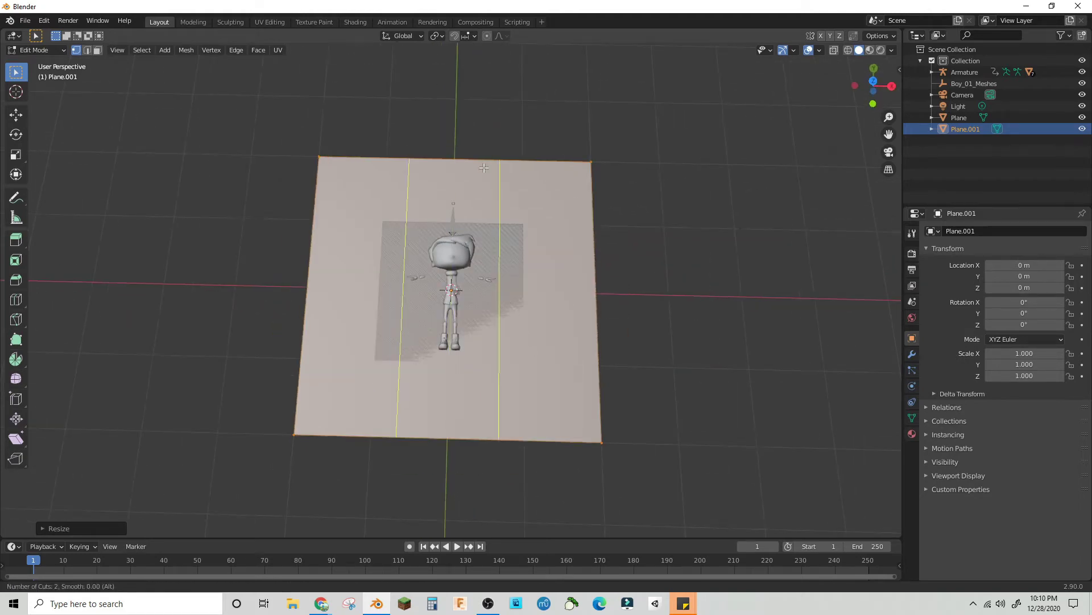
{"action": "left_click", "coordinate": [484, 167]}
{"action": "right_click", "coordinate": [484, 167]}
{"action": "key", "text": "ctrl+r"}
{"action": "scroll", "coordinate": [482, 260], "scroll_direction": "up", "scroll_amount": 1}
{"action": "left_click", "coordinate": [483, 260]}
{"action": "right_click", "coordinate": [482, 260]}
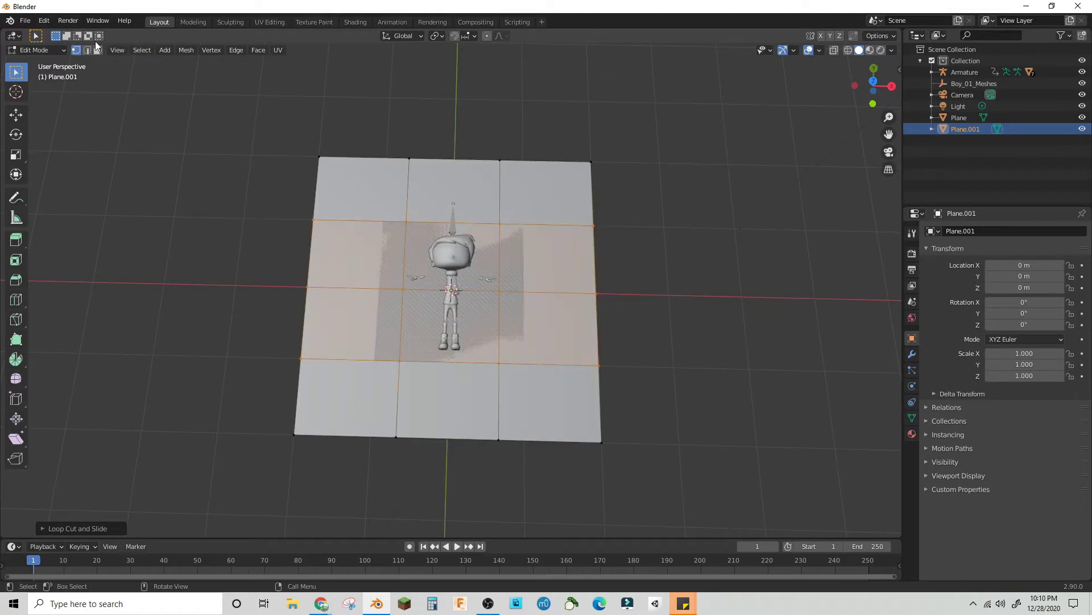
Step: Delete the central faces of the enlarged plane beneath the character and return to Object Mode
{"action": "left_click", "coordinate": [102, 56]}
{"action": "left_click_drag", "start_coordinate": [440, 222], "coordinate": [479, 346]}
{"action": "key", "text": "x"}
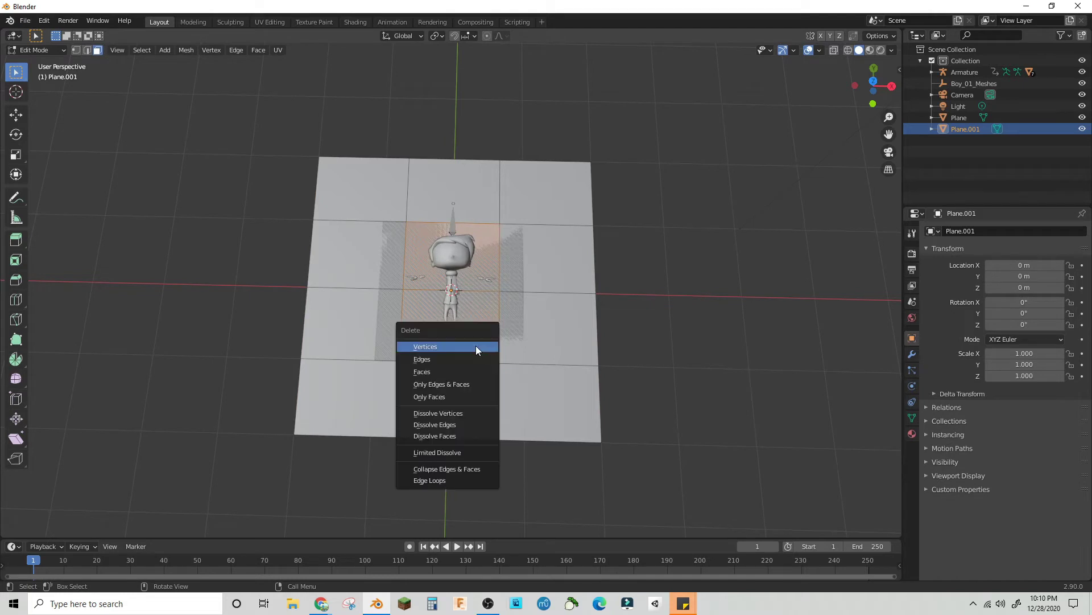
{"action": "left_click", "coordinate": [480, 346]}
{"action": "key", "text": "ctrl+z"}
{"action": "key", "text": "x"}
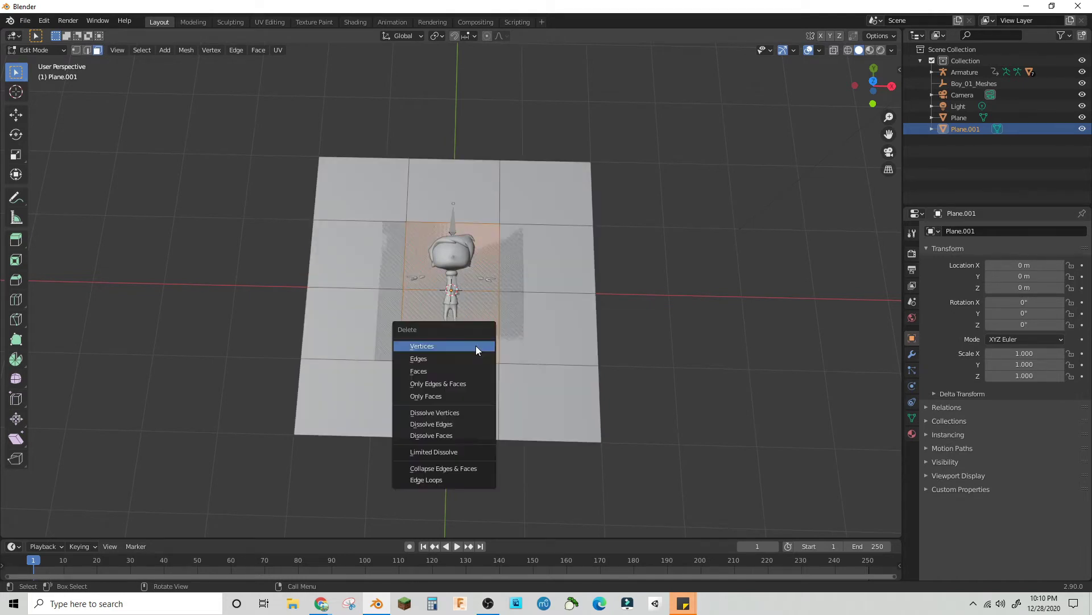
{"action": "left_click", "coordinate": [447, 369]}
{"action": "left_click", "coordinate": [59, 52]}
{"action": "left_click", "coordinate": [34, 63]}
Step: Lower the enlarged plane 0.01 m along Z
{"action": "middle_click_drag", "start_coordinate": [568, 360], "coordinate": [616, 338]}
{"action": "left_click", "coordinate": [500, 324]}
{"action": "scroll", "coordinate": [646, 330], "scroll_direction": "up", "scroll_amount": 3}
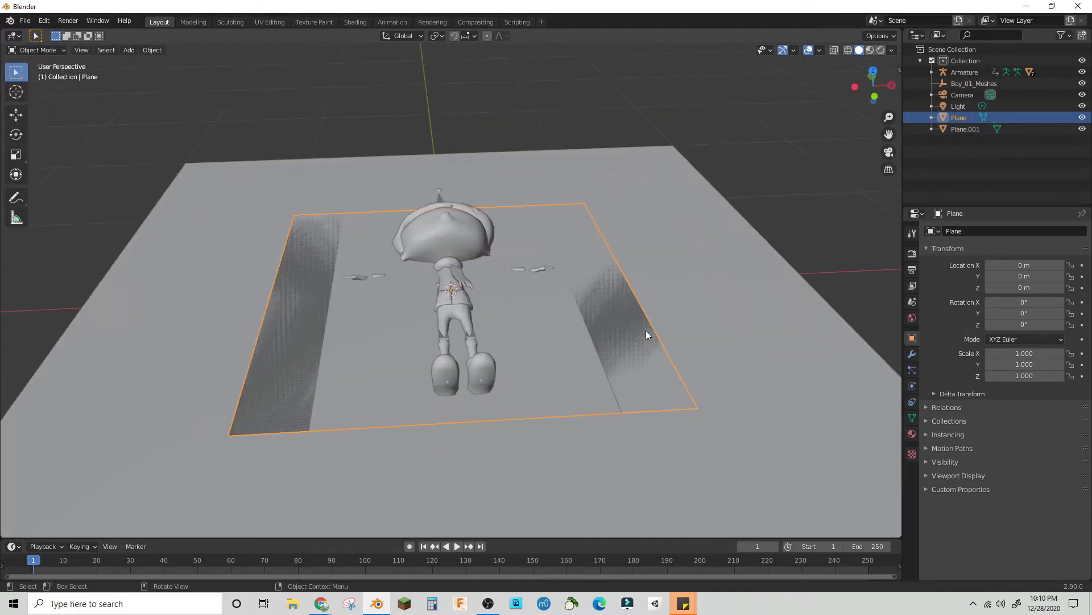
{"action": "scroll", "coordinate": [646, 330], "scroll_direction": "up", "scroll_amount": 2}
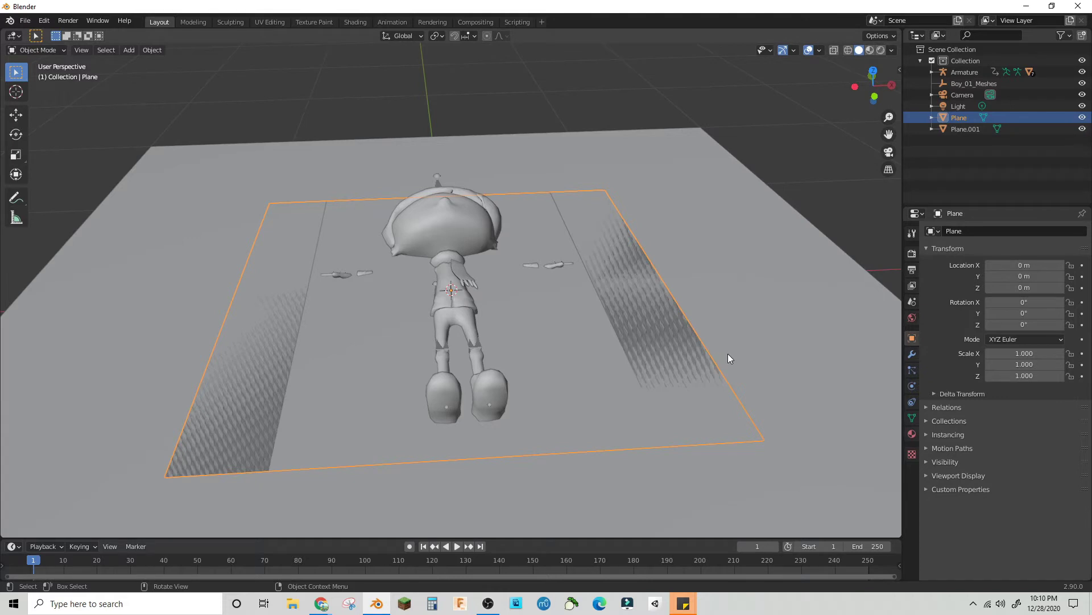
{"action": "left_click", "coordinate": [752, 346]}
{"action": "key", "text": "g"}
{"action": "key", "text": "z"}
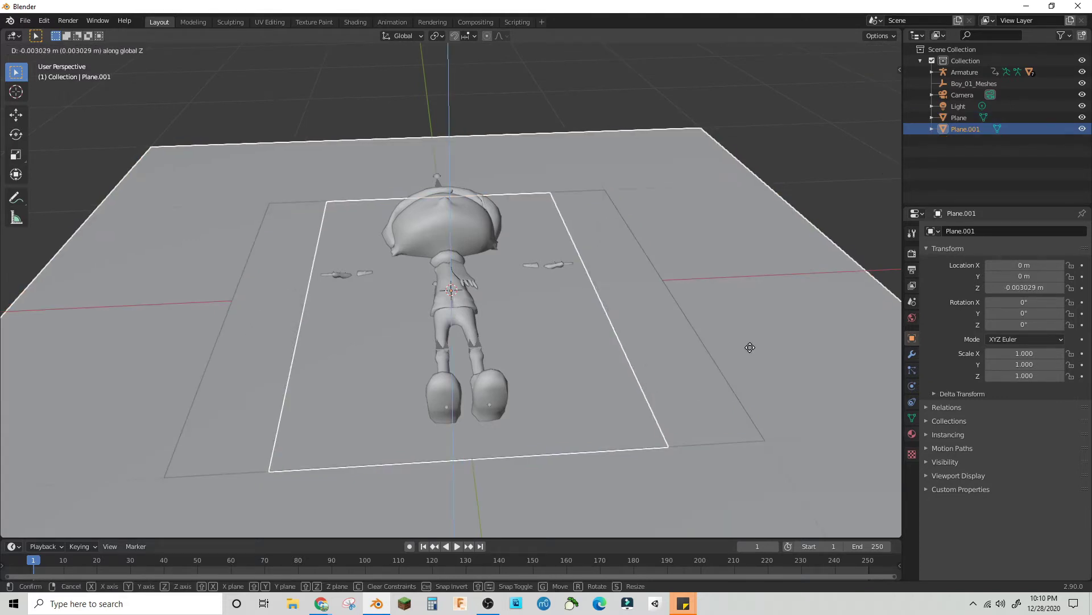
{"action": "key", "text": "0"}
{"action": "key", "text": "minus"}
{"action": "key", "text": "1"}
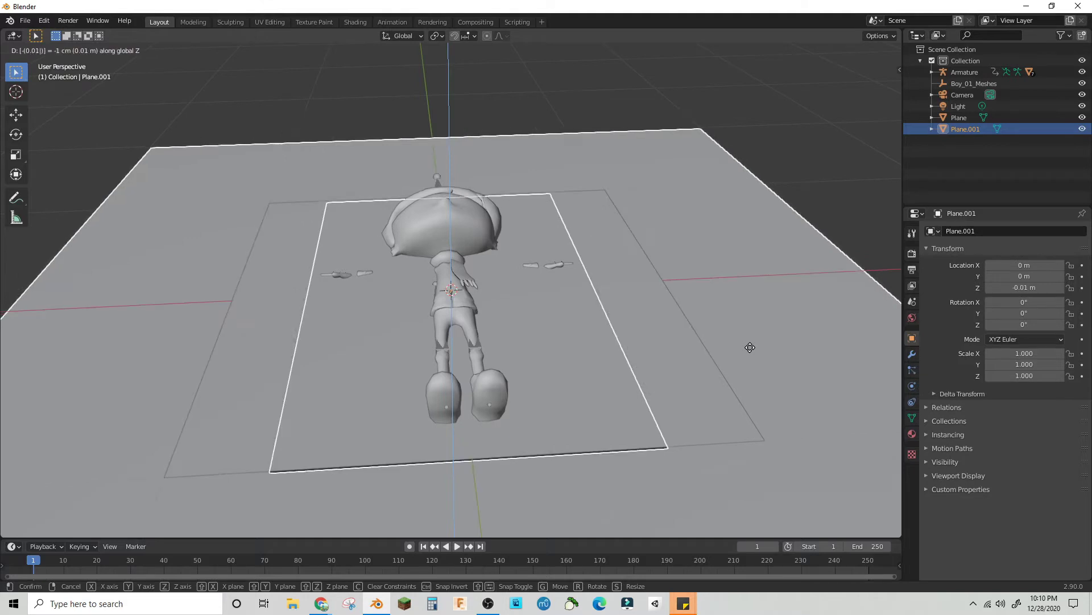
{"action": "key", "text": "Return"}
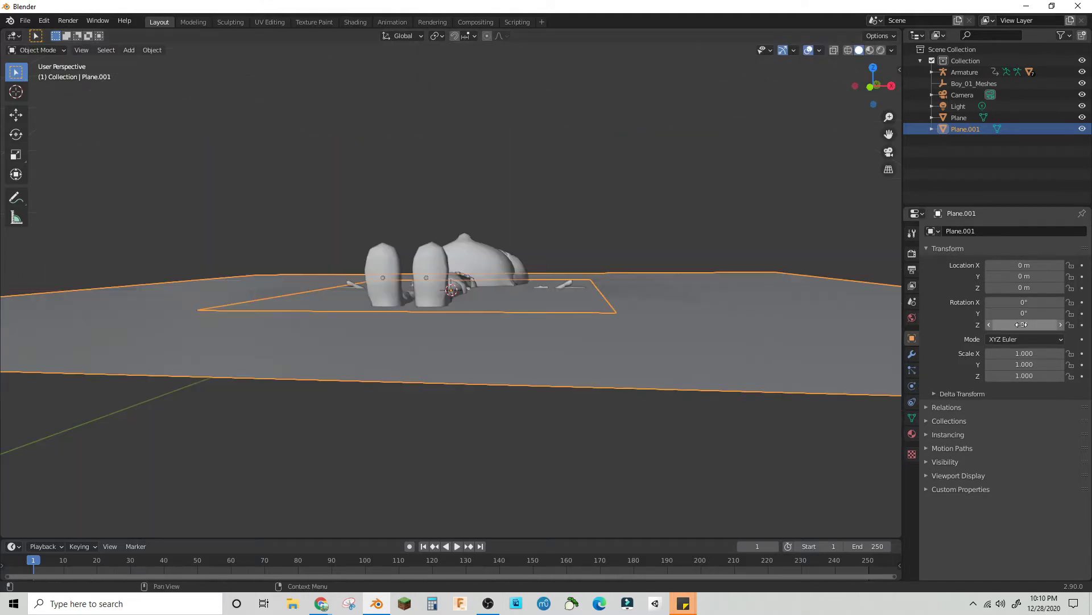
Step: Set the enlarged plane's Z location to -0.0001 m
{"action": "left_click", "coordinate": [1056, 328]}
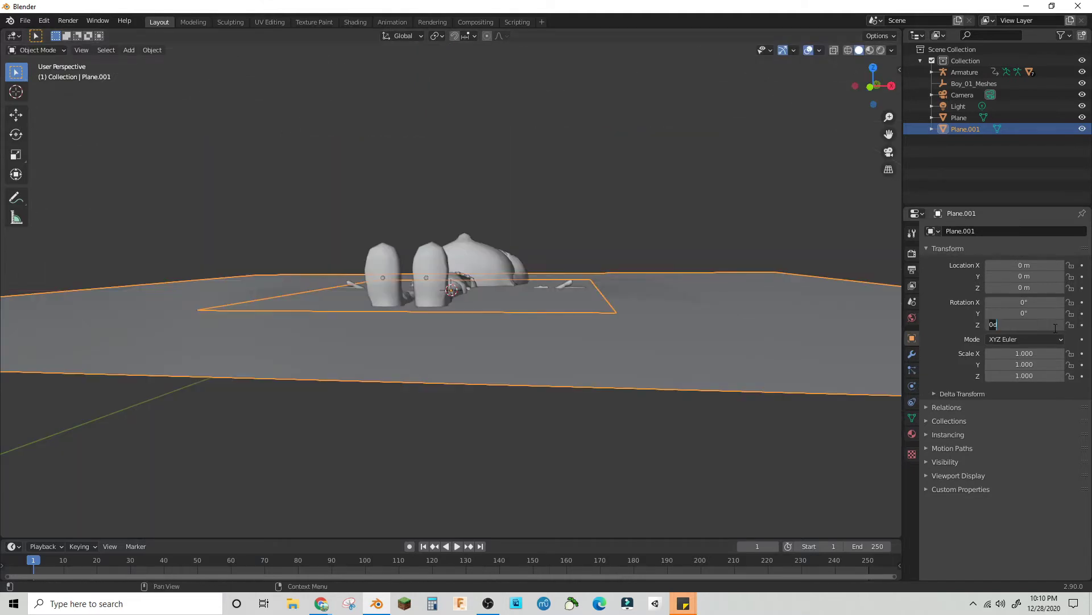
{"action": "key", "text": "Return"}
{"action": "left_click", "coordinate": [1018, 287]}
{"action": "key", "text": "Return"}
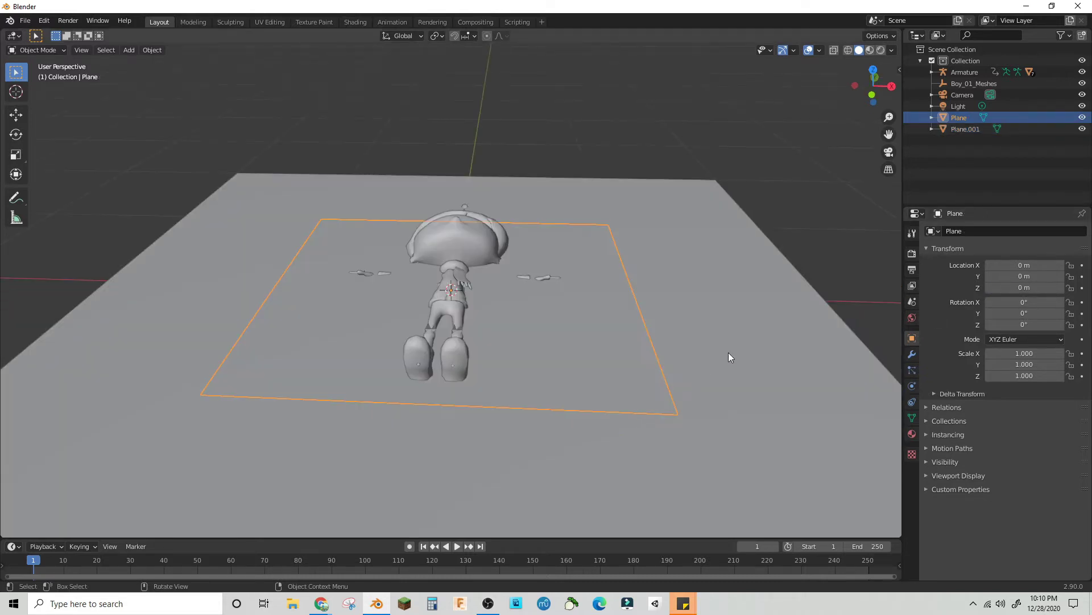
Step: Parent the enlarged outer plane to the original snow plane
{"action": "left_click", "coordinate": [657, 384]}
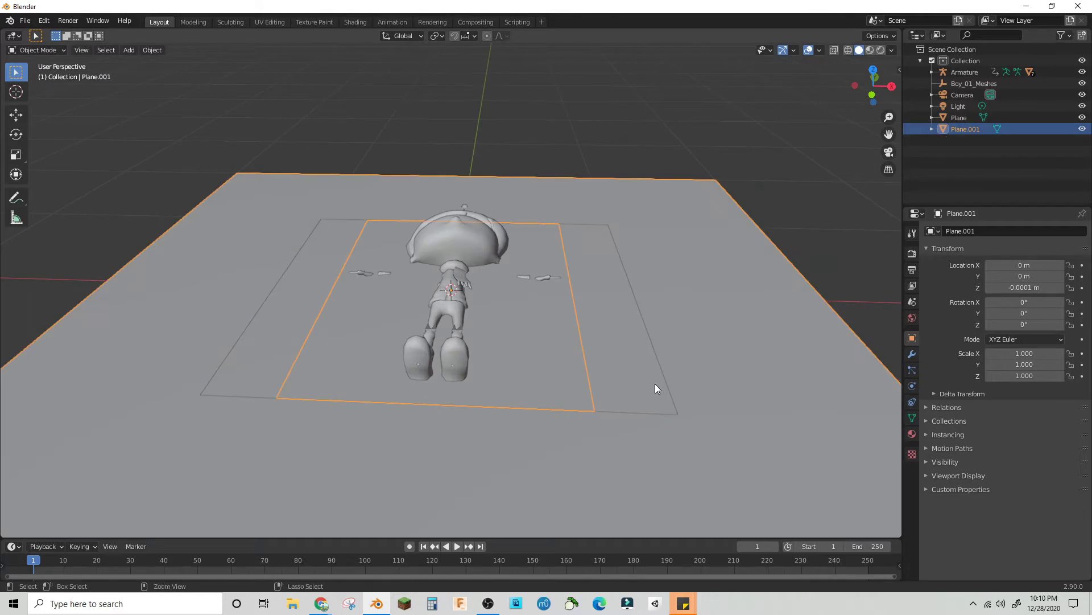
{"action": "left_click", "coordinate": [625, 359], "text": "shift"}
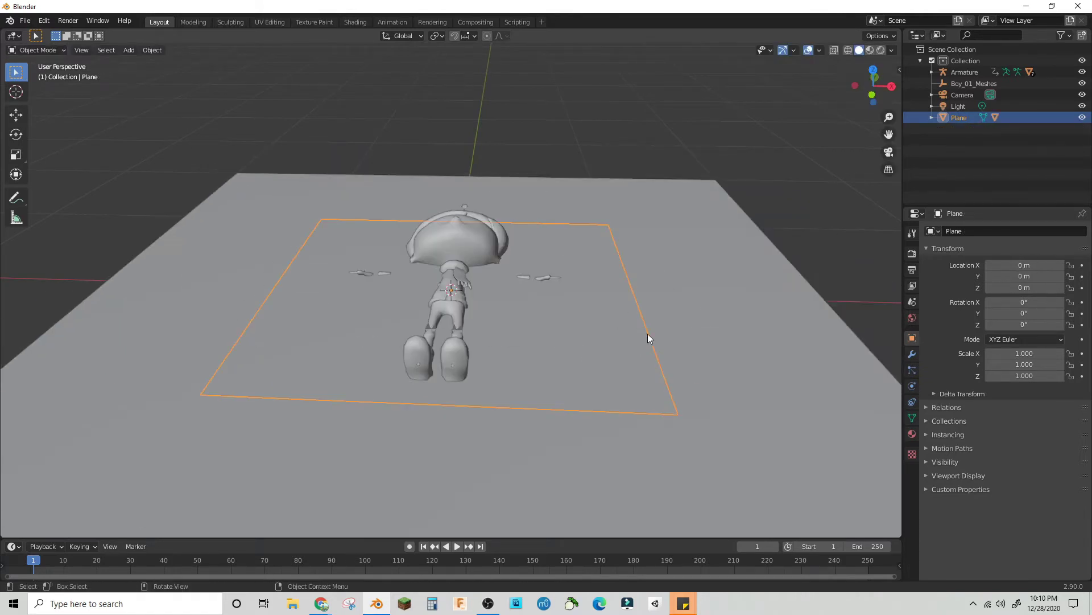
{"action": "middle_click_drag", "start_coordinate": [648, 333], "coordinate": [568, 327]}
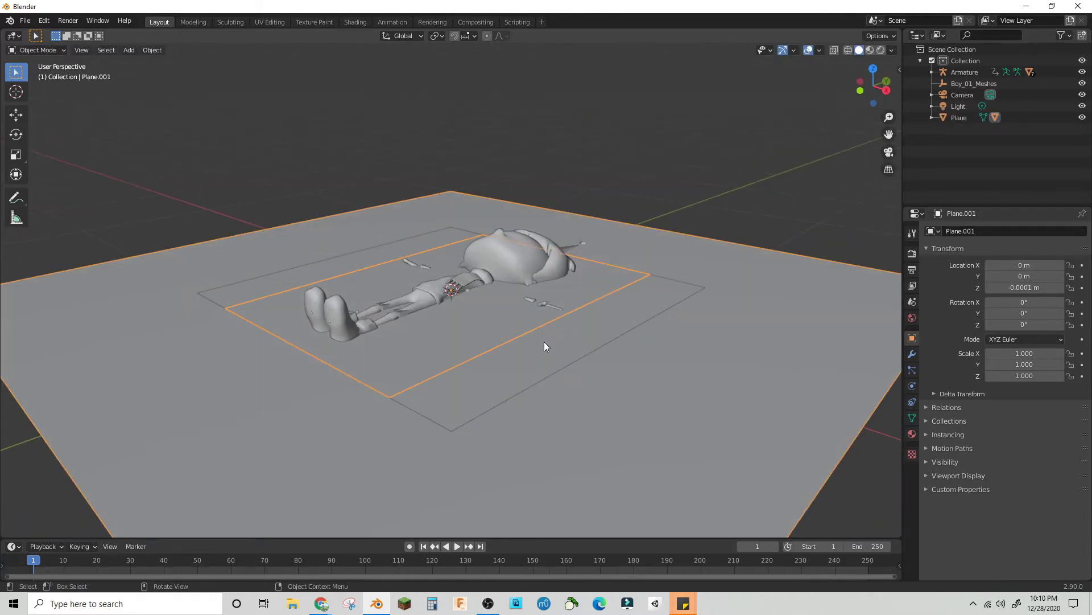
Step: Make the original snow plane a Dynamic Paint canvas with the Displace surface type
{"action": "left_click", "coordinate": [912, 387]}
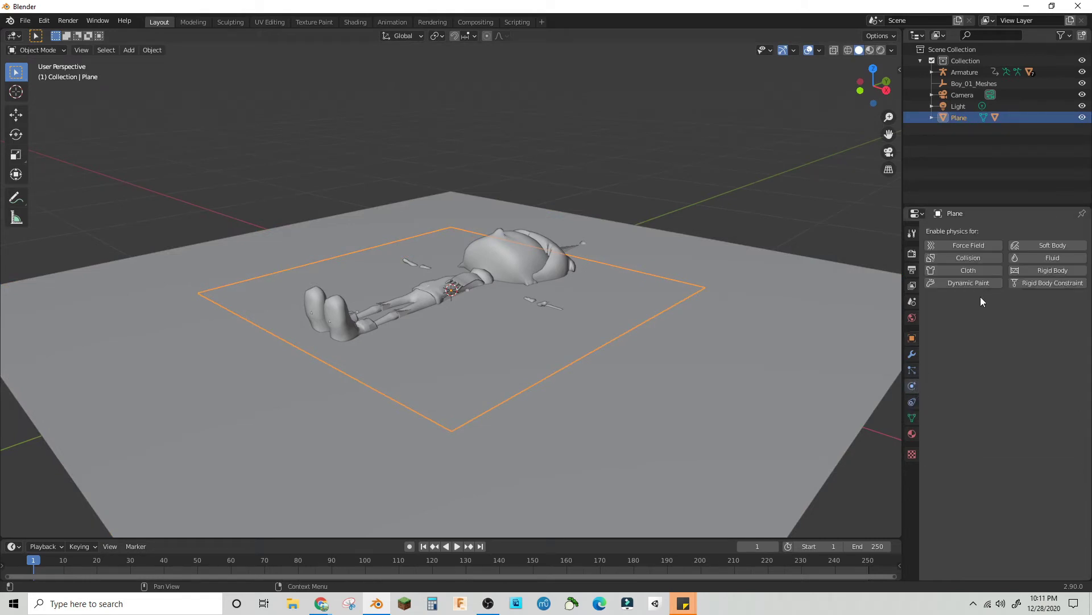
{"action": "left_click", "coordinate": [978, 280]}
{"action": "left_click", "coordinate": [986, 399]}
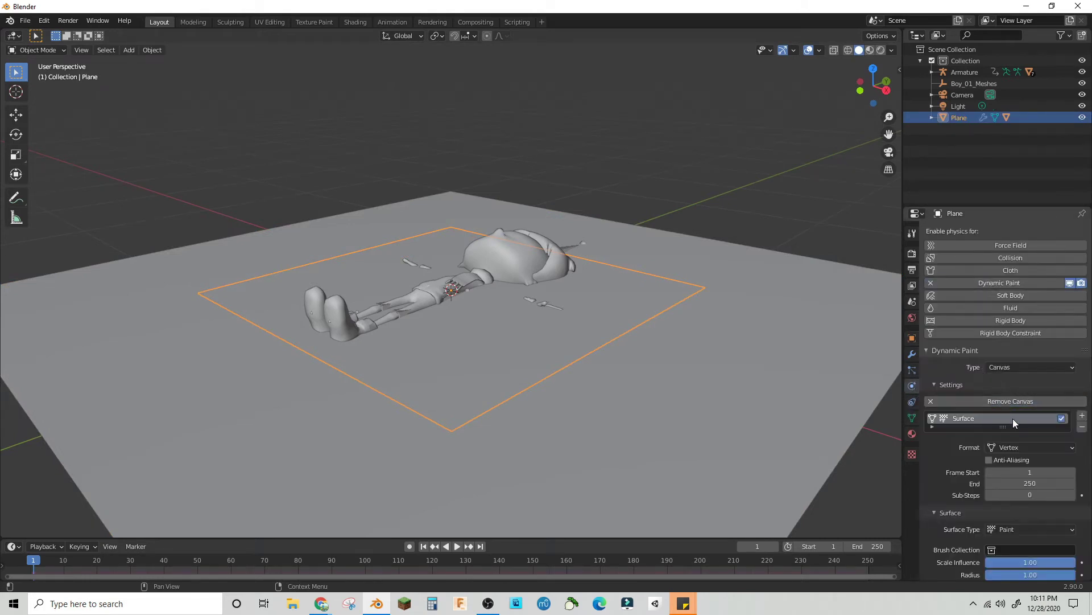
{"action": "scroll", "coordinate": [957, 455], "scroll_direction": "down", "scroll_amount": 4}
{"action": "left_click", "coordinate": [998, 443]}
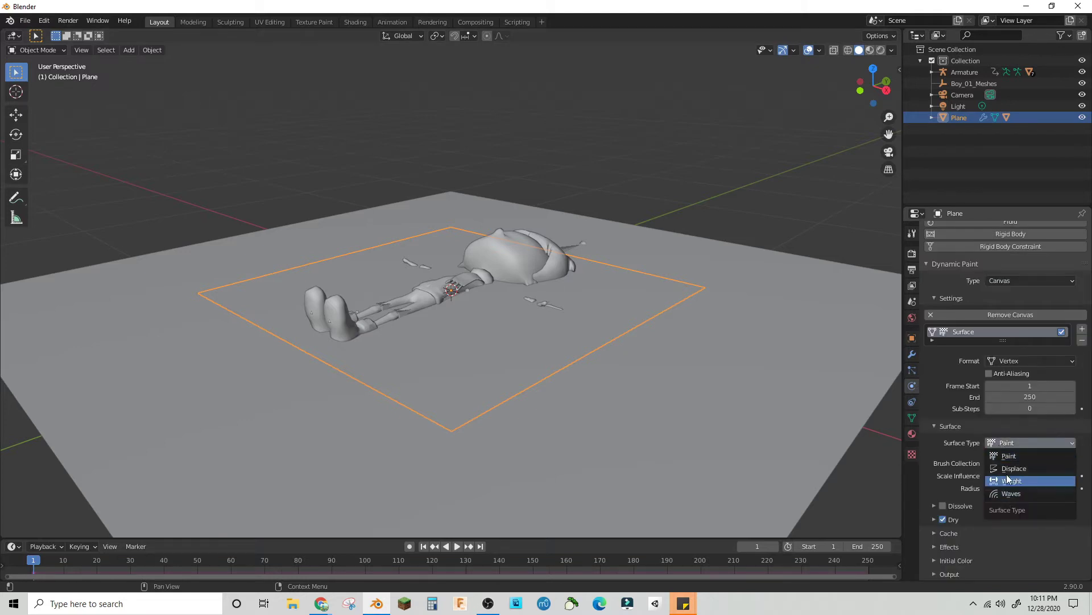
{"action": "left_click", "coordinate": [1008, 468]}
Step: Enable Dynamic Paint on the character's lower body and add it as a brush
{"action": "middle_click_drag", "start_coordinate": [802, 393], "coordinate": [497, 330]}
{"action": "left_click", "coordinate": [496, 330]}
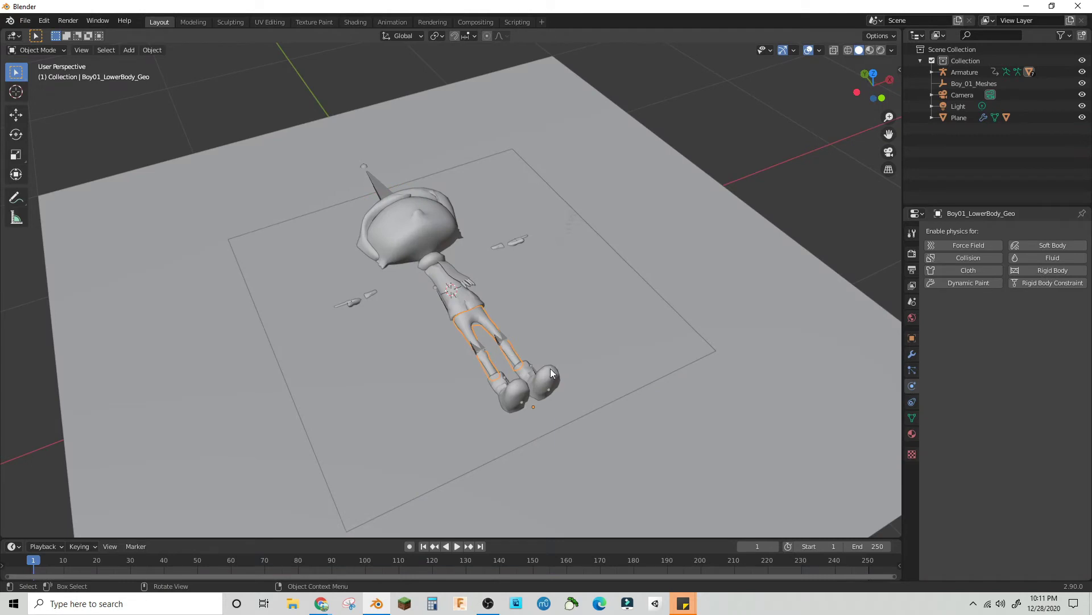
{"action": "left_click", "coordinate": [974, 283]}
{"action": "left_click", "coordinate": [1010, 368]}
{"action": "left_click", "coordinate": [1006, 380]}
{"action": "left_click", "coordinate": [993, 401]}
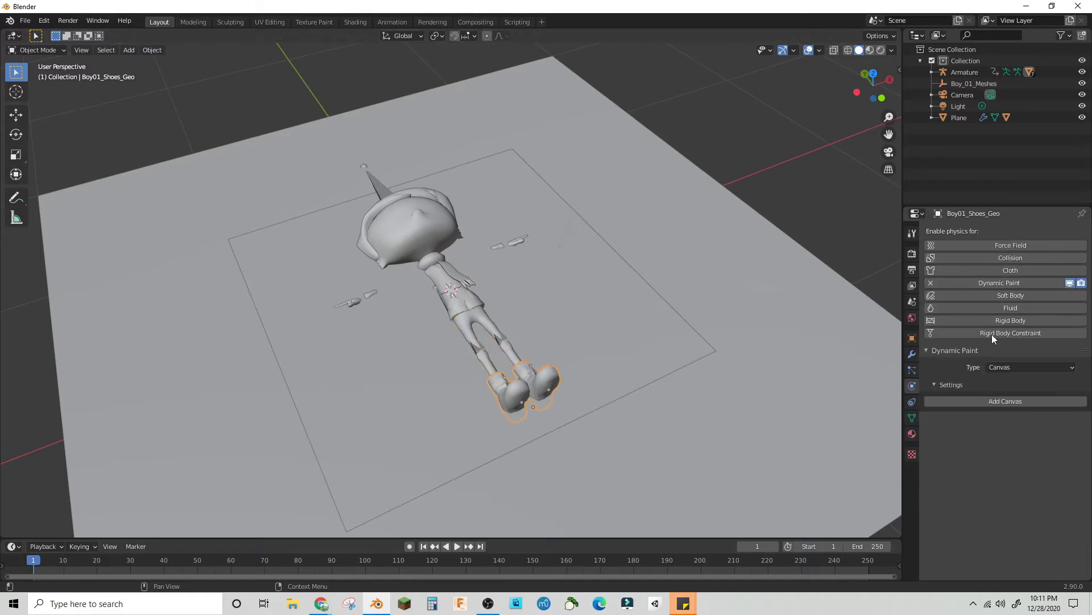
Step: Set the shoes' Dynamic Paint type to Brush and add the brush
{"action": "left_click", "coordinate": [1004, 367]}
{"action": "left_click", "coordinate": [1002, 392]}
{"action": "left_click", "coordinate": [999, 401]}
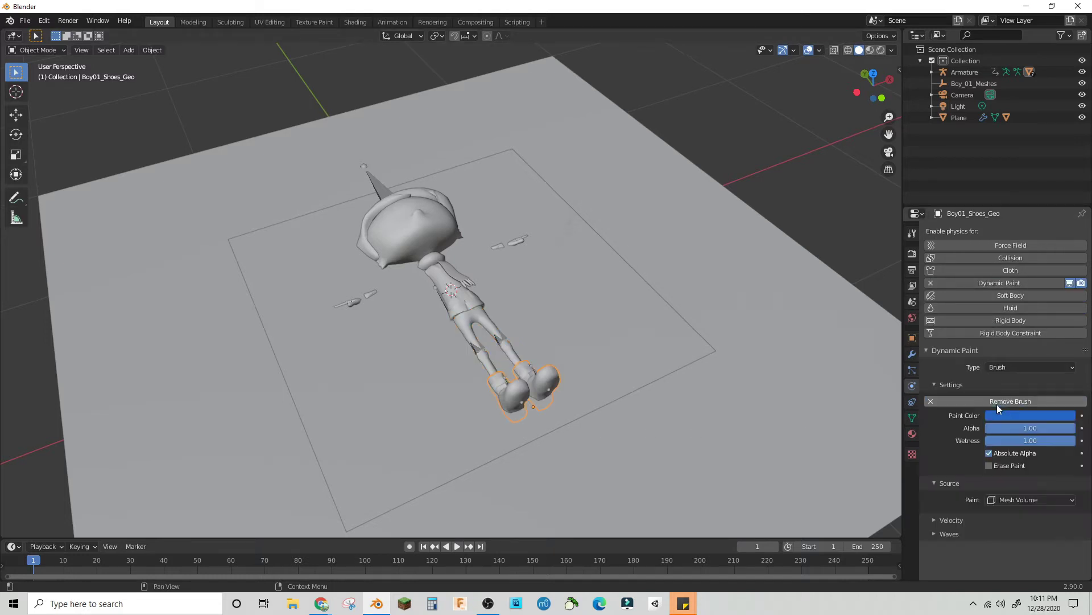
Step: Add Dynamic Paint brushes to the character's upper body and hands, and check the body parts' brush settings
{"action": "left_click", "coordinate": [458, 300]}
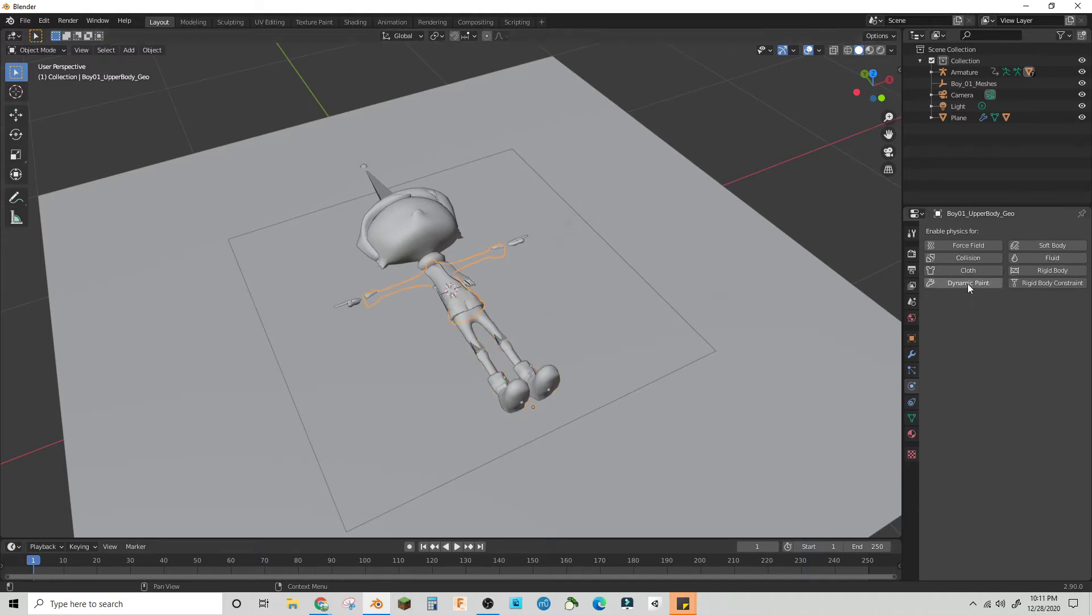
{"action": "left_click", "coordinate": [992, 364]}
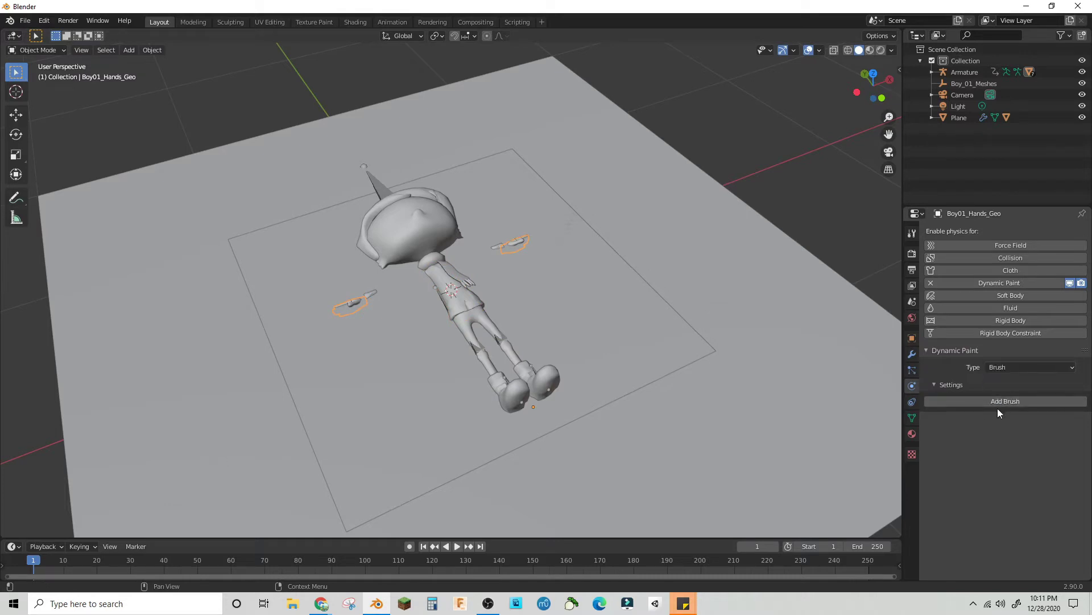
{"action": "left_click", "coordinate": [998, 404]}
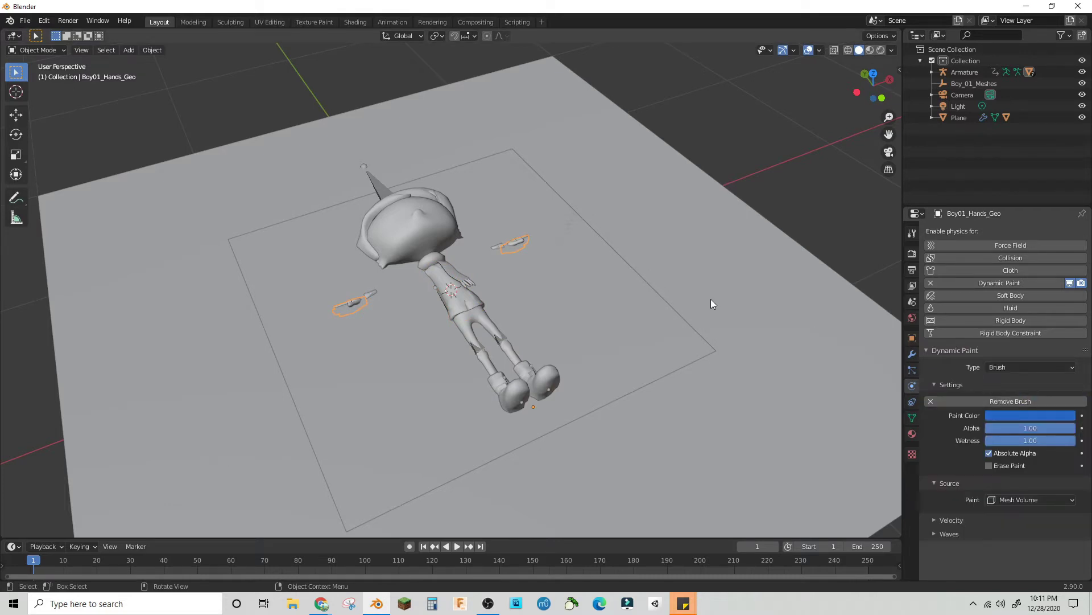
{"action": "left_click", "coordinate": [497, 246]}
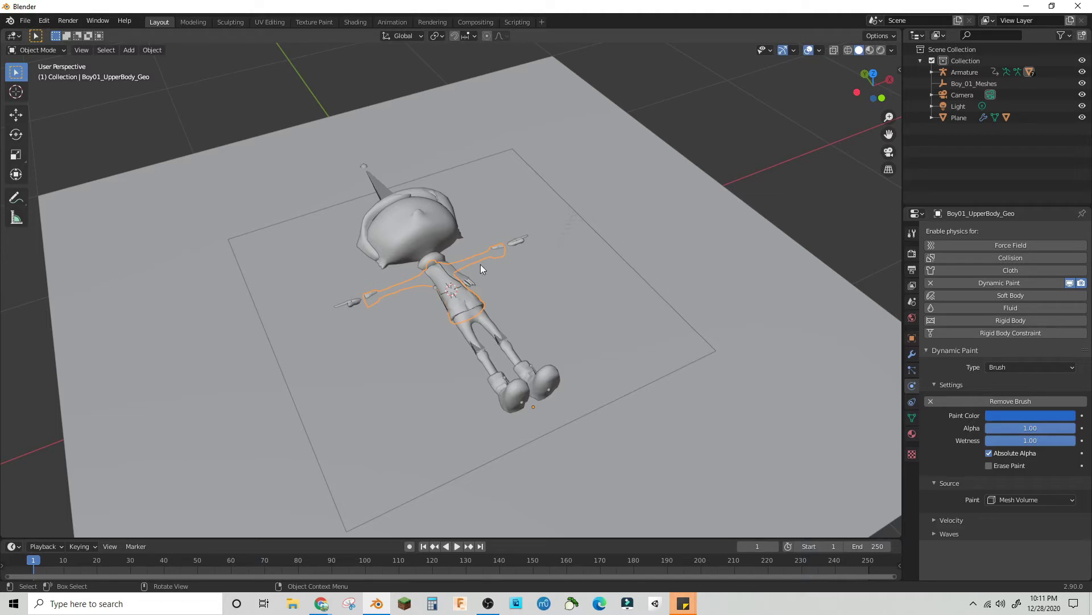
{"action": "left_click", "coordinate": [475, 313]}
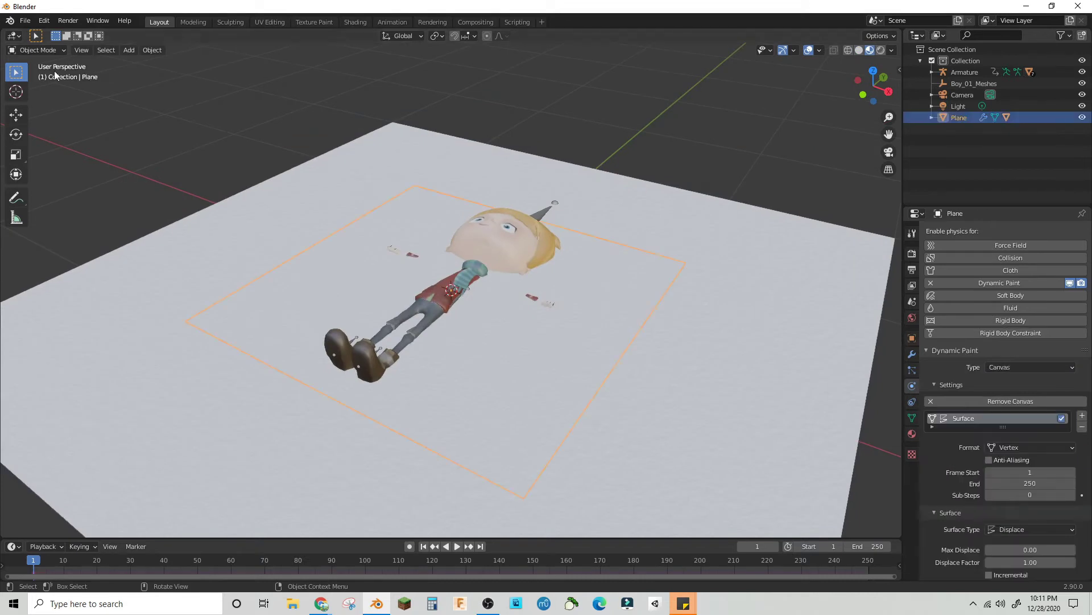
Step: Enter Edit Mode on the inner snow plane and subdivide it with 10 cuts
{"action": "left_click", "coordinate": [39, 47]}
{"action": "left_click", "coordinate": [37, 66]}
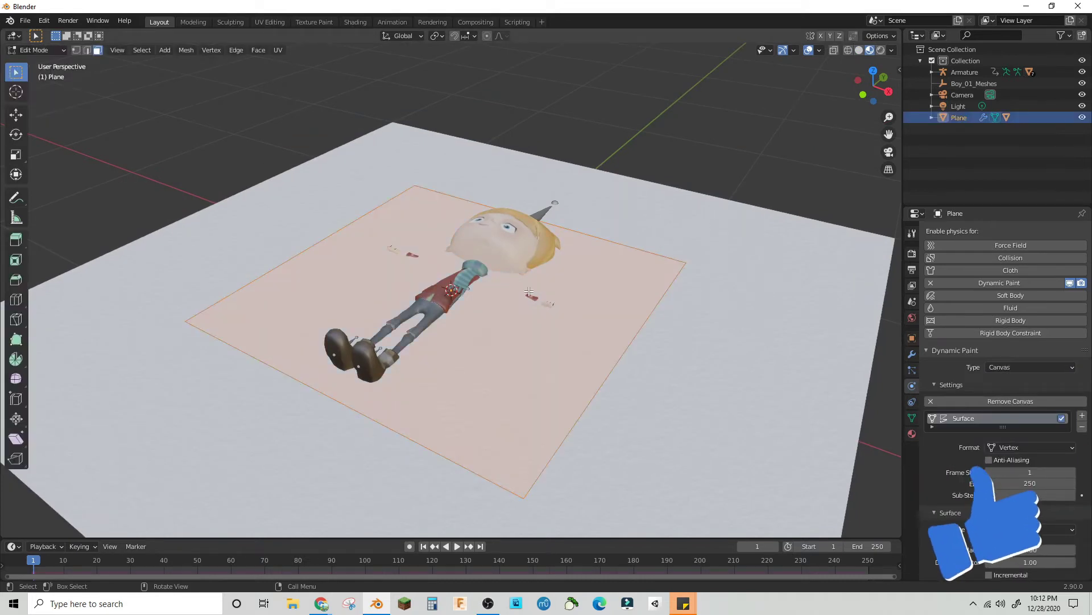
{"action": "right_click", "coordinate": [455, 285]}
{"action": "left_click", "coordinate": [455, 285]}
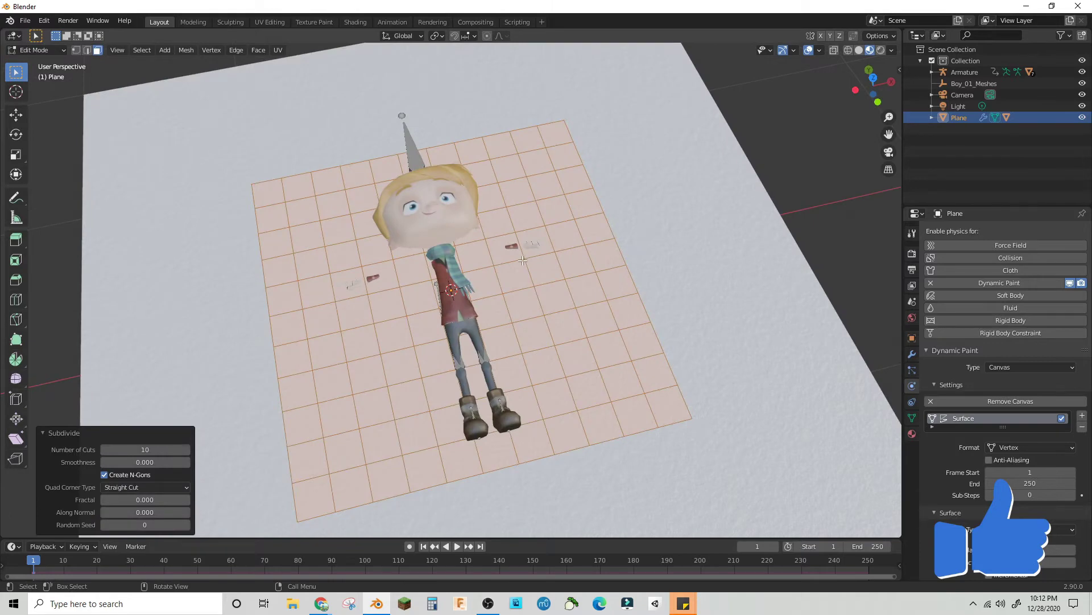
Step: Subdivide the inner snow plane several more times into a dense grid, undoing the last subdivision
{"action": "right_click", "coordinate": [532, 278]}
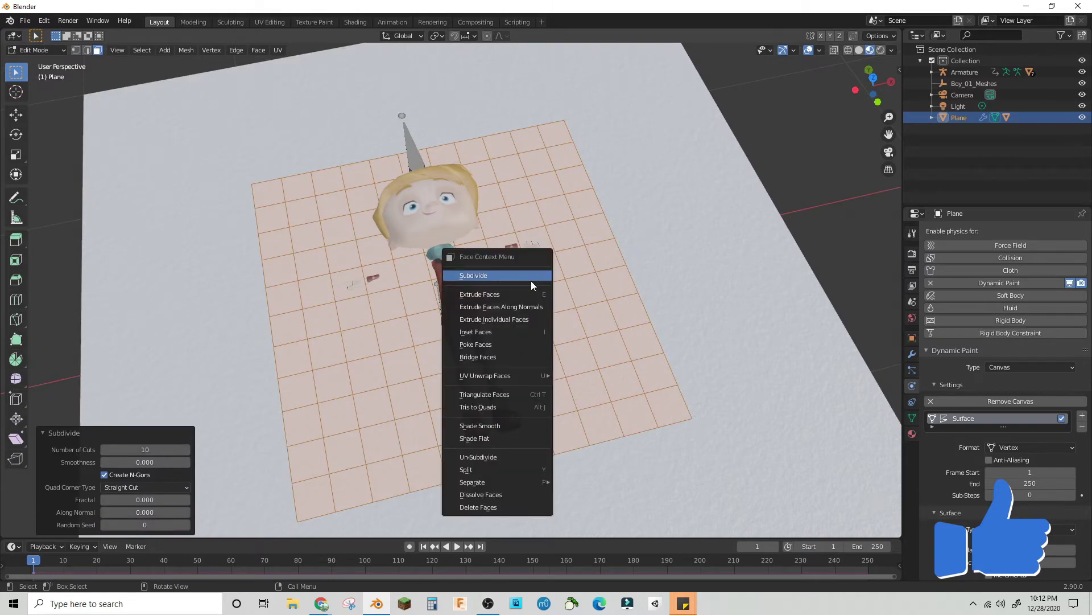
{"action": "left_click", "coordinate": [532, 282]}
{"action": "right_click", "coordinate": [538, 272]}
{"action": "left_click", "coordinate": [539, 272]}
{"action": "right_click", "coordinate": [540, 271]}
{"action": "left_click", "coordinate": [540, 272]}
{"action": "right_click", "coordinate": [539, 271]}
{"action": "left_click", "coordinate": [539, 271]}
{"action": "middle_click_drag", "start_coordinate": [539, 272], "coordinate": [612, 337]}
{"action": "key", "text": "ctrl+z"}
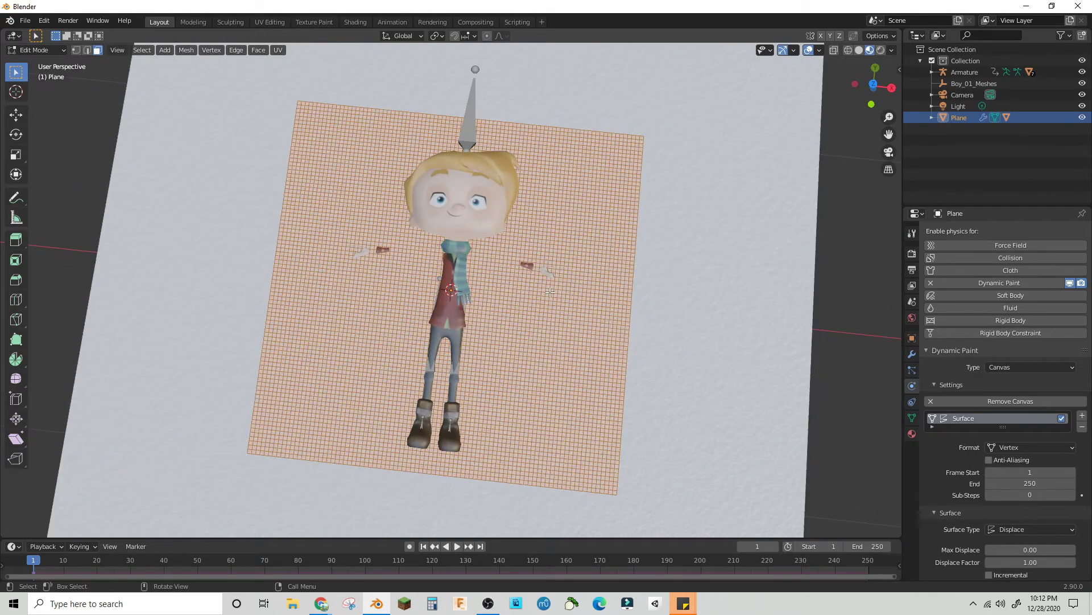
Step: Return to Object Mode and hide the character's hair, hands, head, lower body, scarf, shoes and upper body meshes
{"action": "left_click", "coordinate": [33, 50]}
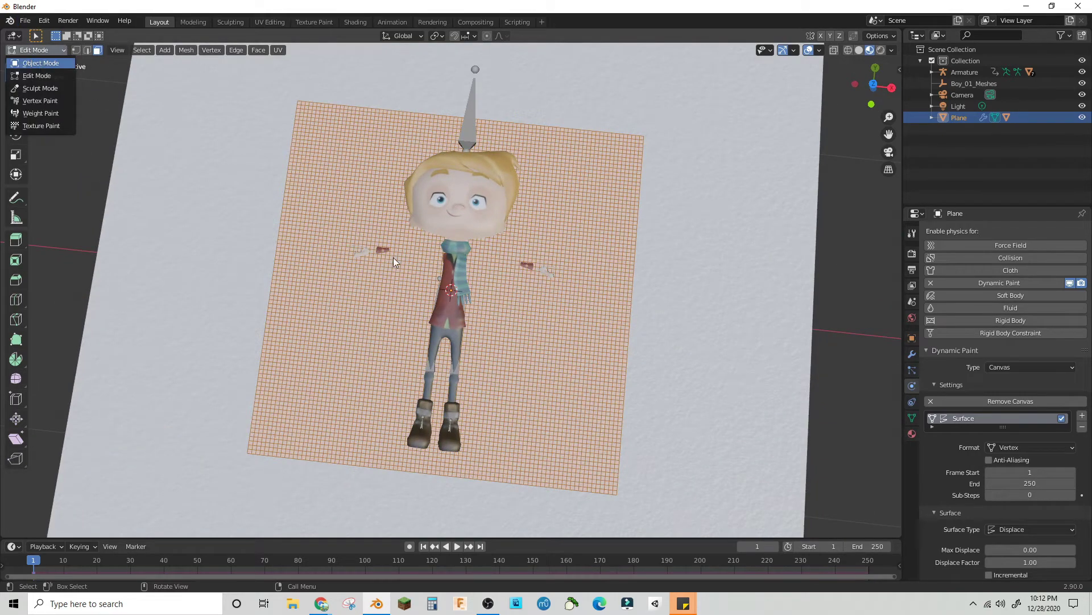
{"action": "key", "text": "Tab"}
{"action": "middle_click_drag", "start_coordinate": [432, 253], "coordinate": [436, 193]}
{"action": "scroll", "coordinate": [436, 192], "scroll_direction": "up", "scroll_amount": 5}
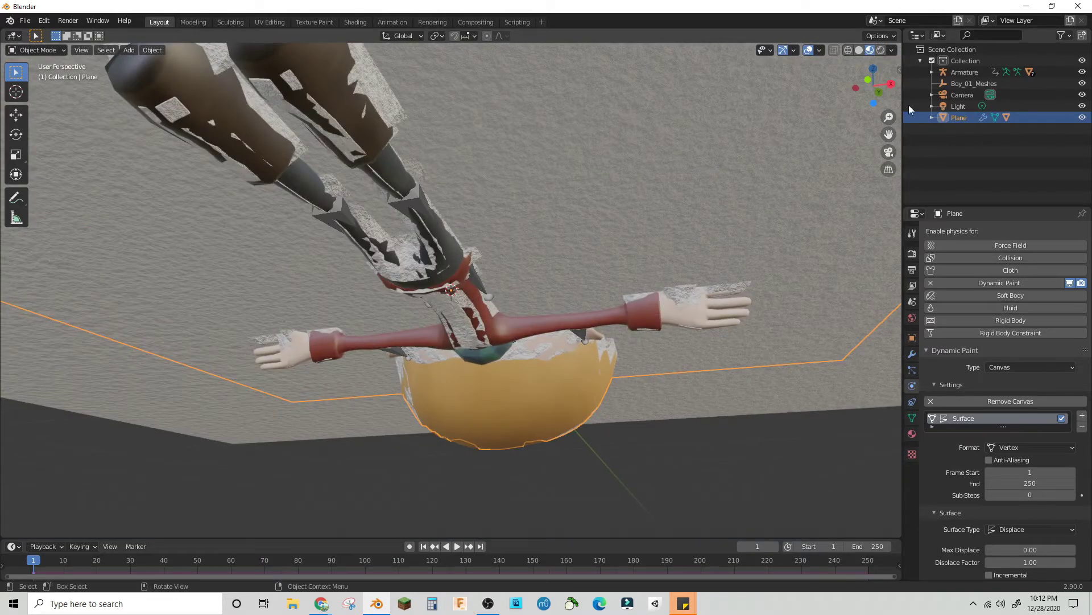
{"action": "left_click", "coordinate": [928, 70]}
{"action": "left_click", "coordinate": [932, 73]}
{"action": "left_click_drag", "start_coordinate": [1082, 117], "coordinate": [1083, 191]}
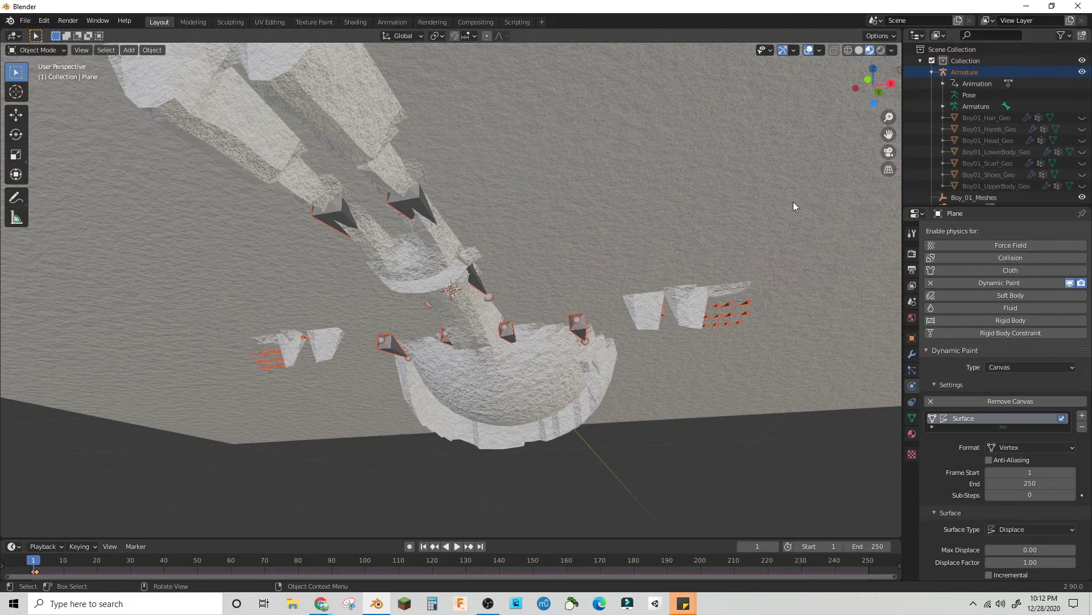
Step: Preview the imprinted inner plane in rendered shading and set its snow material's Bump strength to 0.200
{"action": "middle_click_drag", "start_coordinate": [444, 218], "coordinate": [603, 272]}
{"action": "left_click", "coordinate": [475, 254]}
{"action": "right_click", "coordinate": [473, 249]}
{"action": "mouse_move", "coordinate": [575, 248]}
{"action": "middle_mouse_down"}
{"action": "mouse_move", "coordinate": [523, 306]}
{"action": "mouse_move", "coordinate": [520, 266]}
{"action": "middle_mouse_up"}
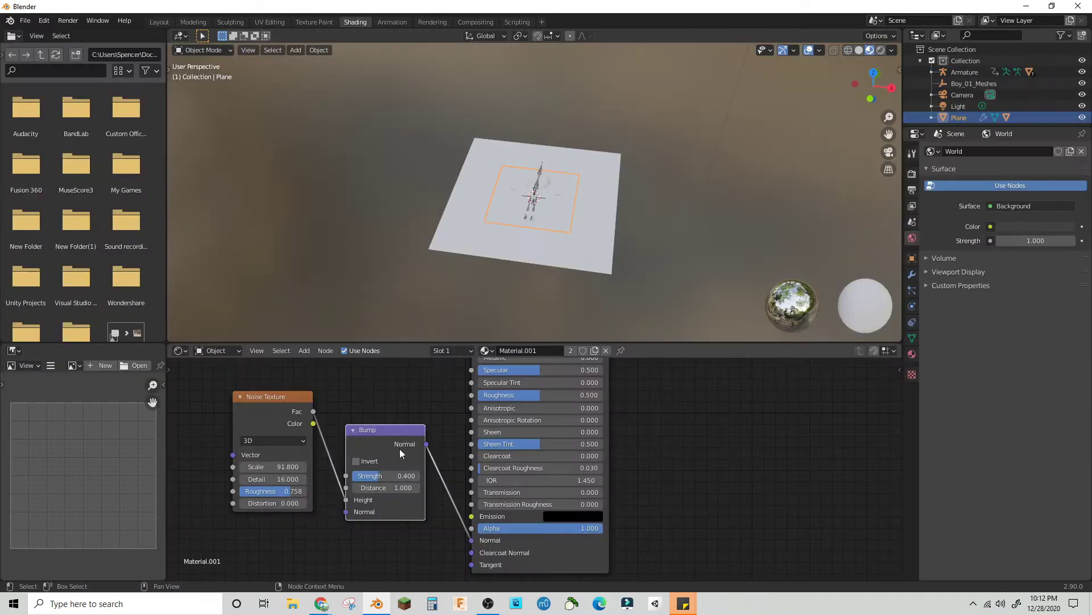
{"action": "scroll", "coordinate": [536, 185], "scroll_direction": "up", "scroll_amount": 3}
{"action": "middle_click_drag", "start_coordinate": [536, 185], "coordinate": [545, 271]}
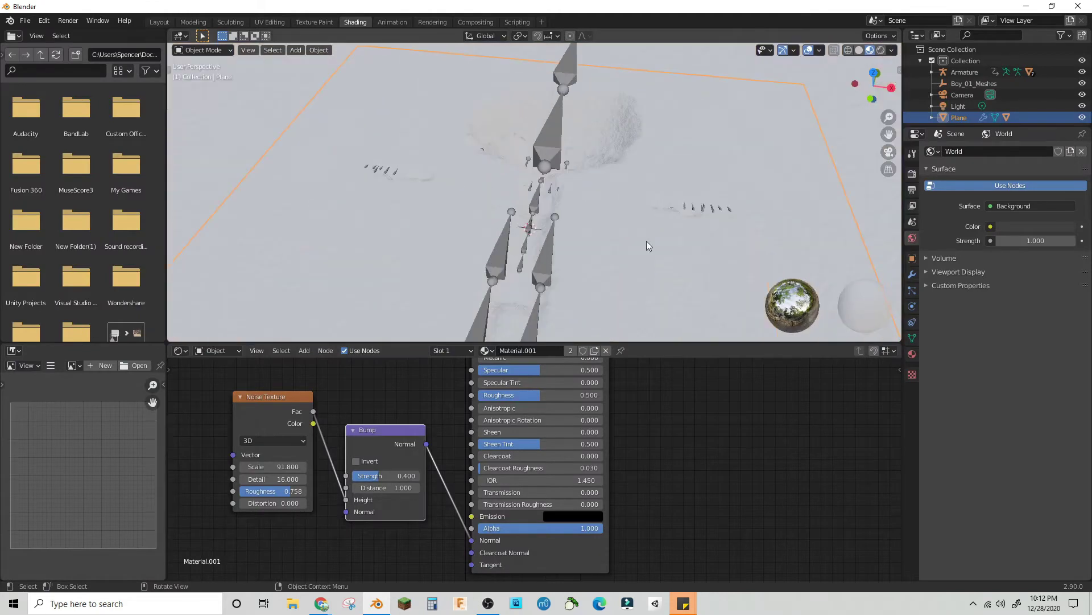
{"action": "left_click", "coordinate": [880, 50]}
{"action": "left_click_drag", "start_coordinate": [393, 475], "coordinate": [371, 476]}
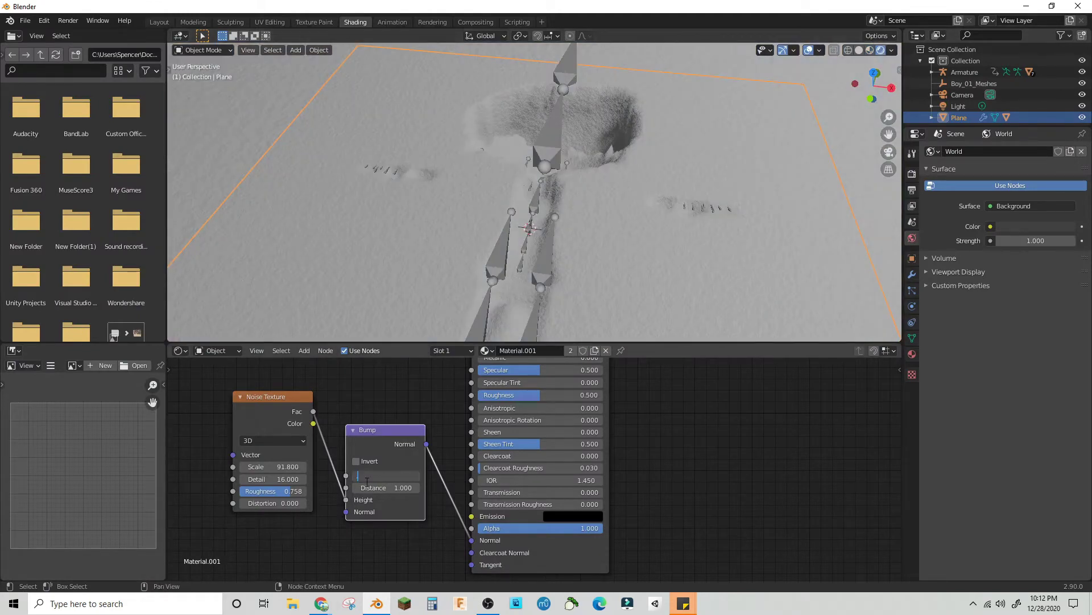
{"action": "middle_click_drag", "start_coordinate": [494, 149], "coordinate": [556, 144]}
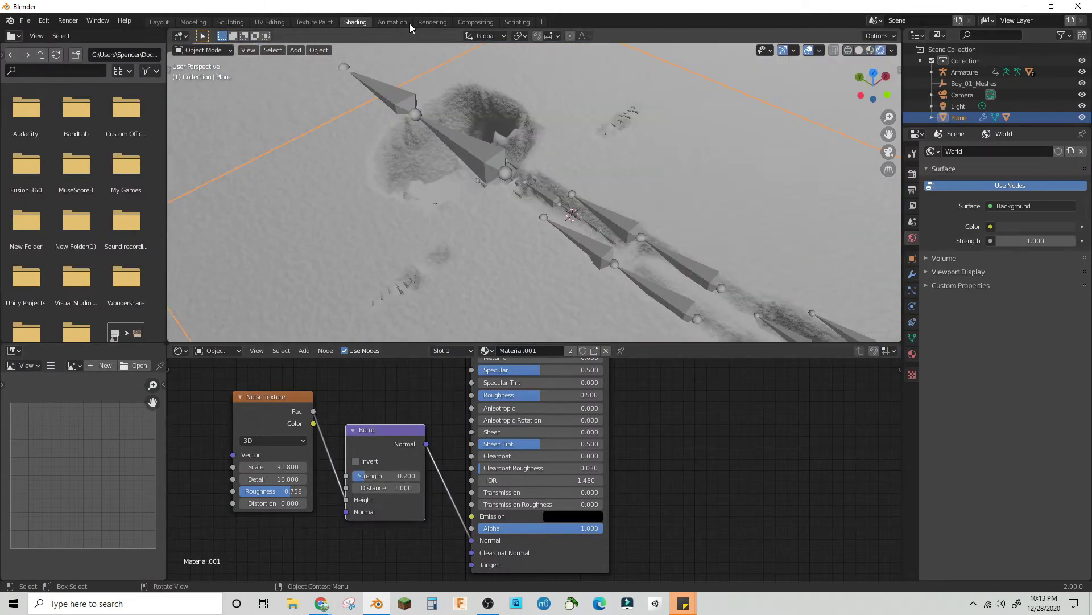
Step: Switch to the Animation workspace and put the character's armature into Pose Mode
{"action": "left_click", "coordinate": [392, 22]}
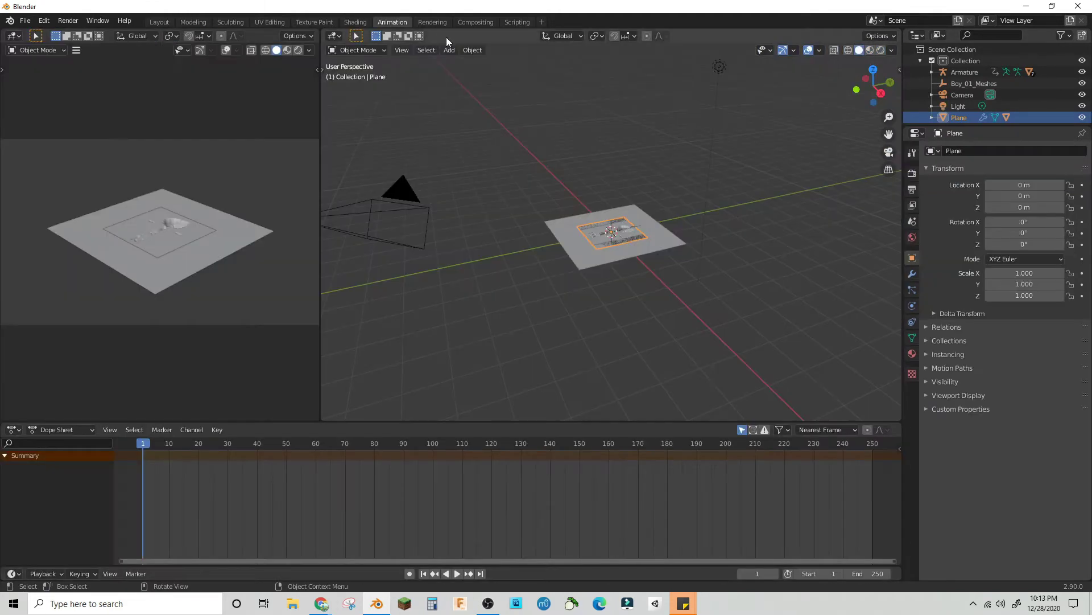
{"action": "scroll", "coordinate": [642, 230], "scroll_direction": "up", "scroll_amount": 10}
{"action": "left_click", "coordinate": [638, 227]}
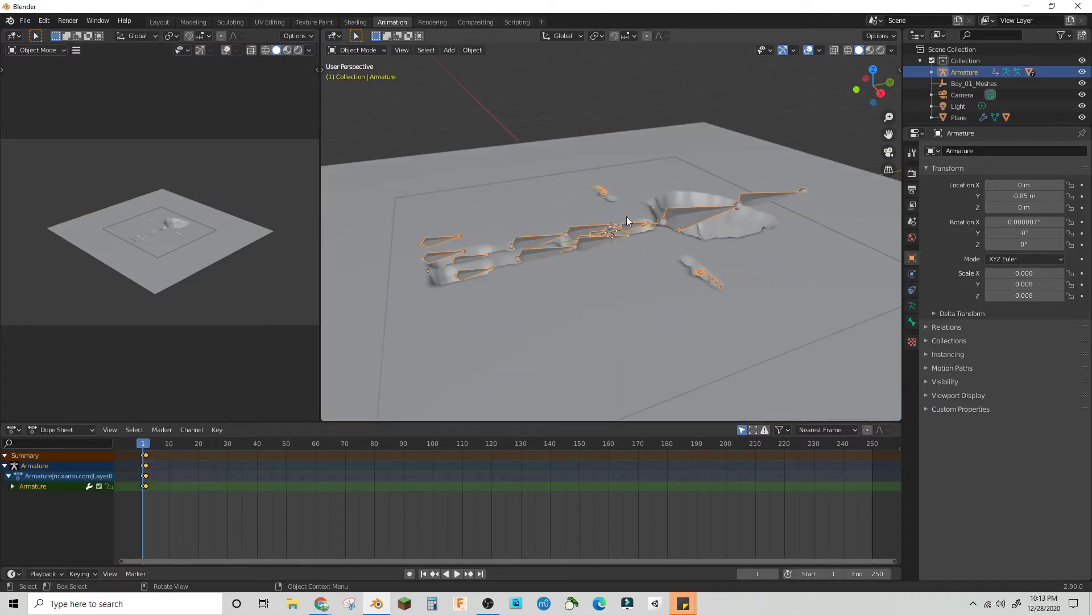
{"action": "left_click", "coordinate": [353, 89]}
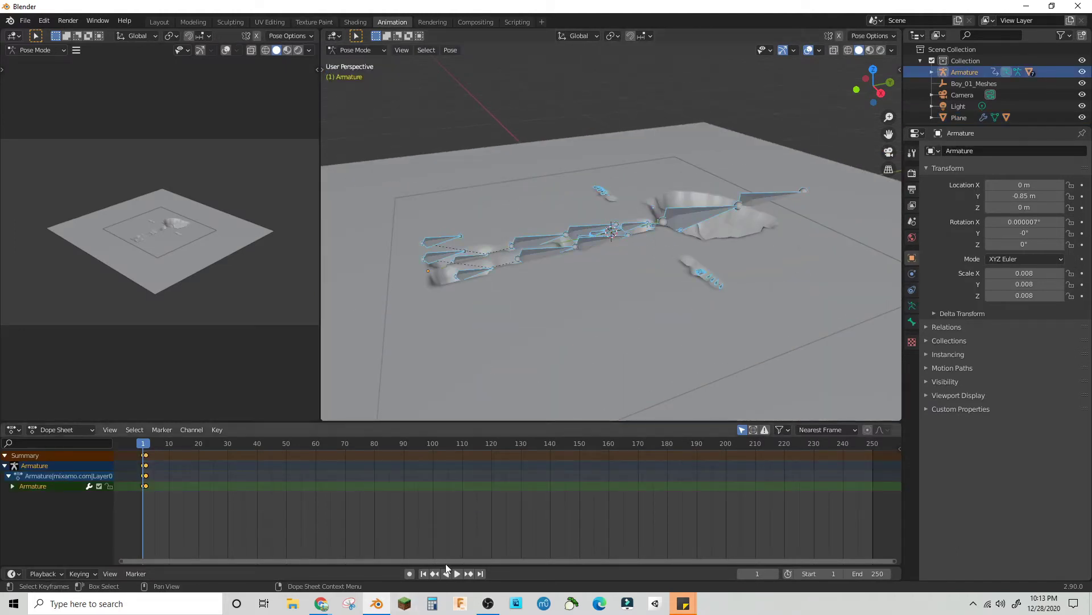
Step: Turn on auto keying and delete the armature's existing keyframes
{"action": "left_click", "coordinate": [410, 573]}
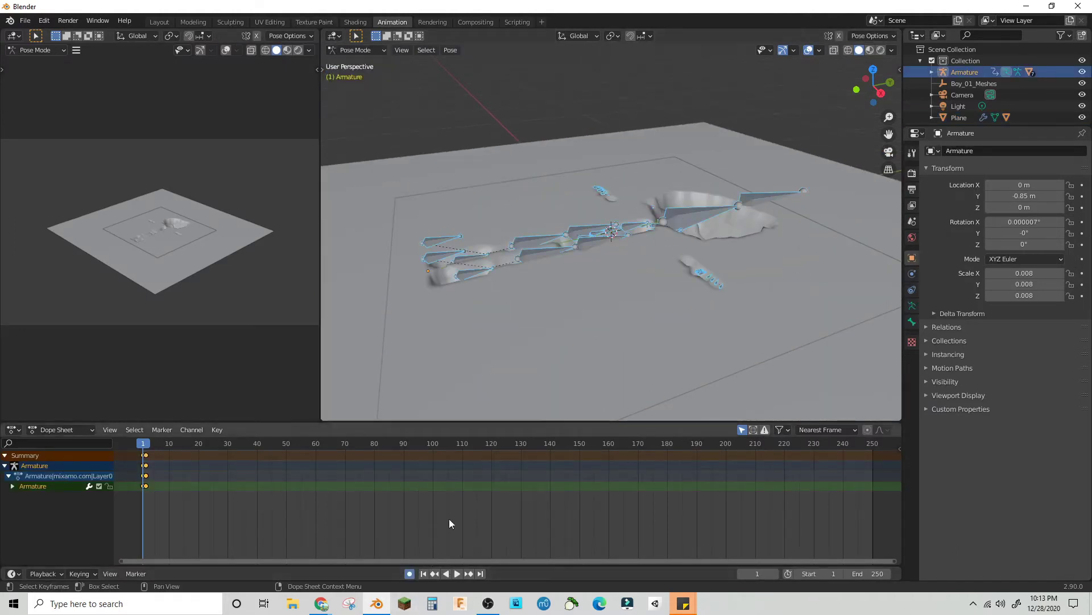
{"action": "key", "text": "x"}
{"action": "left_click", "coordinate": [152, 474]}
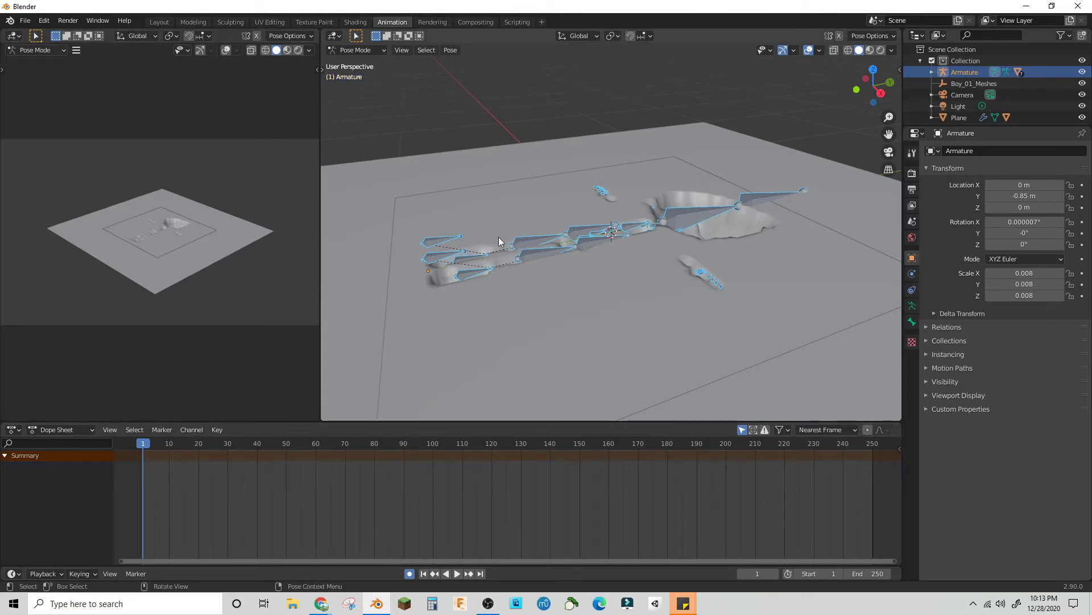
Step: At frame 1, rotate the left and right upper arm bones about the global X axis
{"action": "middle_click_drag", "start_coordinate": [480, 220], "coordinate": [582, 279]}
{"action": "scroll", "coordinate": [582, 279], "scroll_direction": "up", "scroll_amount": 5}
{"action": "left_click", "coordinate": [631, 258]}
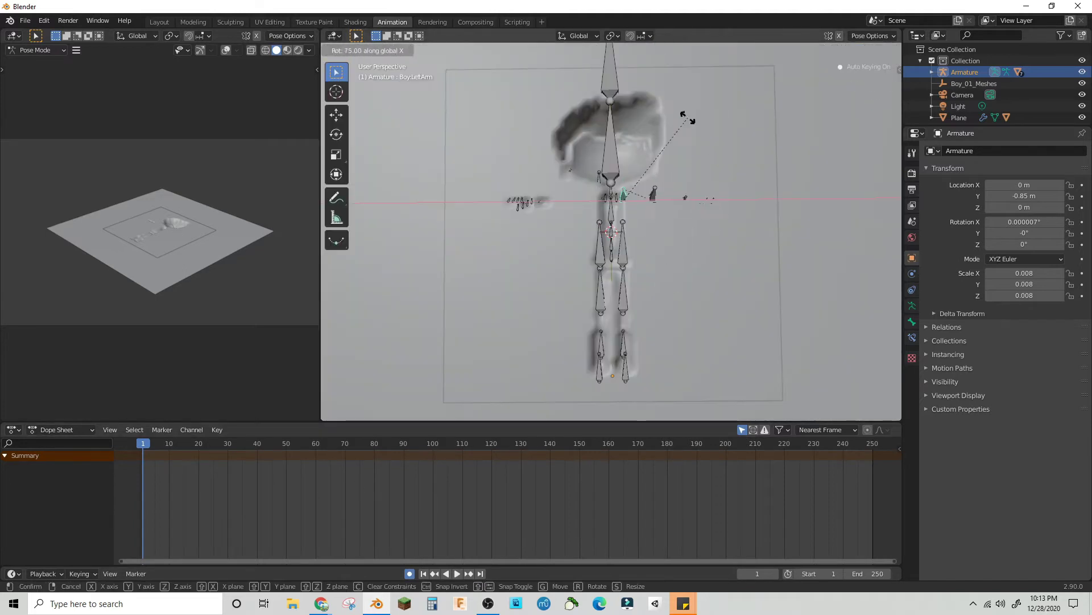
{"action": "key", "text": "r"}
{"action": "left_click", "coordinate": [677, 91]}
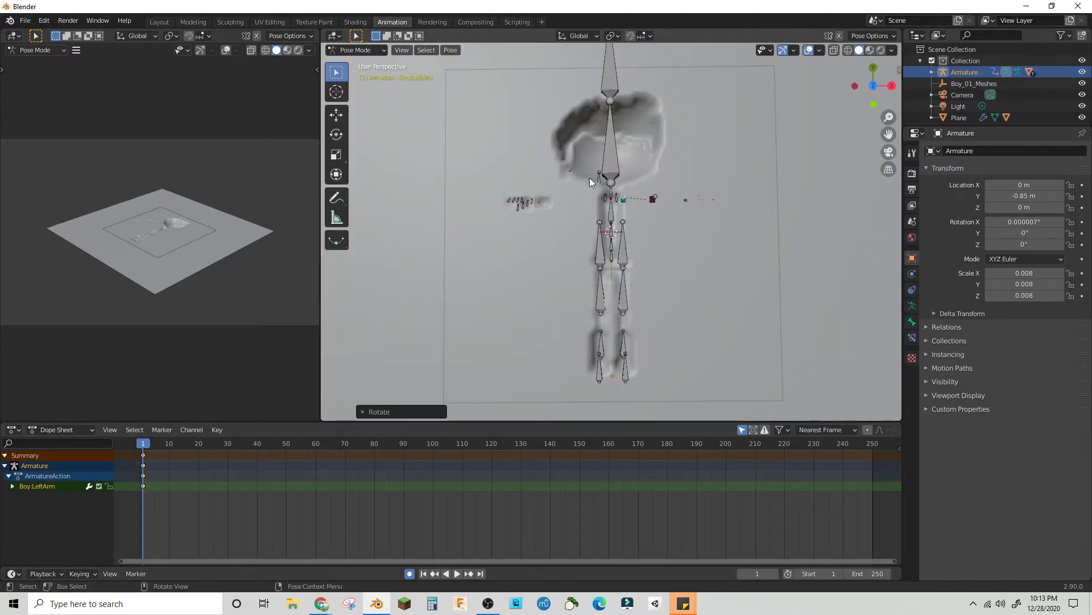
{"action": "left_click", "coordinate": [606, 181]}
{"action": "key", "text": "r"}
{"action": "key", "text": "y"}
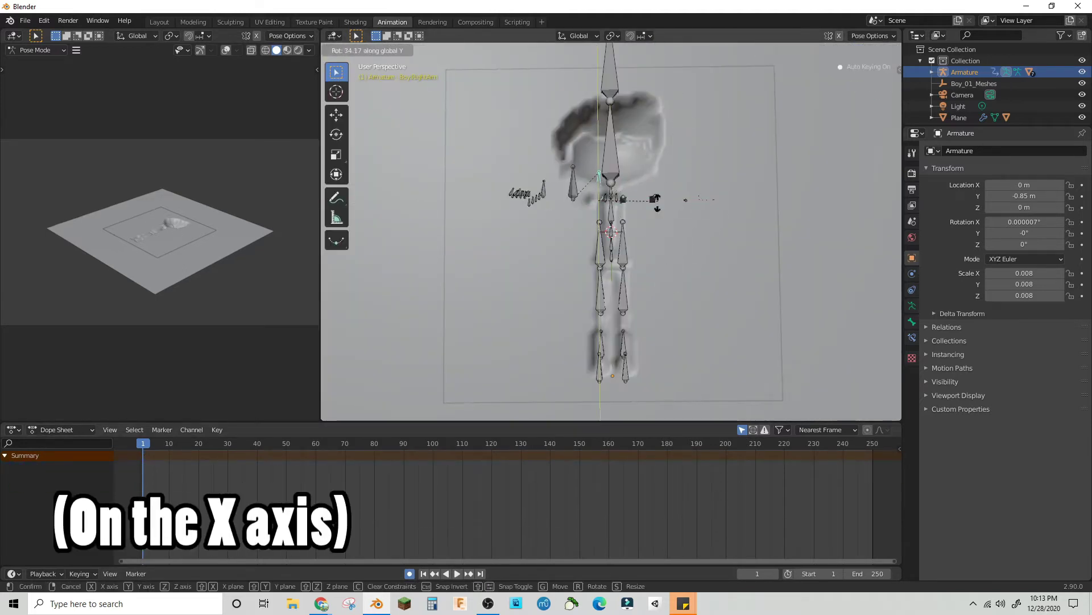
{"action": "left_click", "coordinate": [636, 256]}
Step: In Object Mode, raise the armature along Z to about 0.037 m and unhide the lower body, scarf and shoes meshes
{"action": "left_click", "coordinate": [355, 50]}
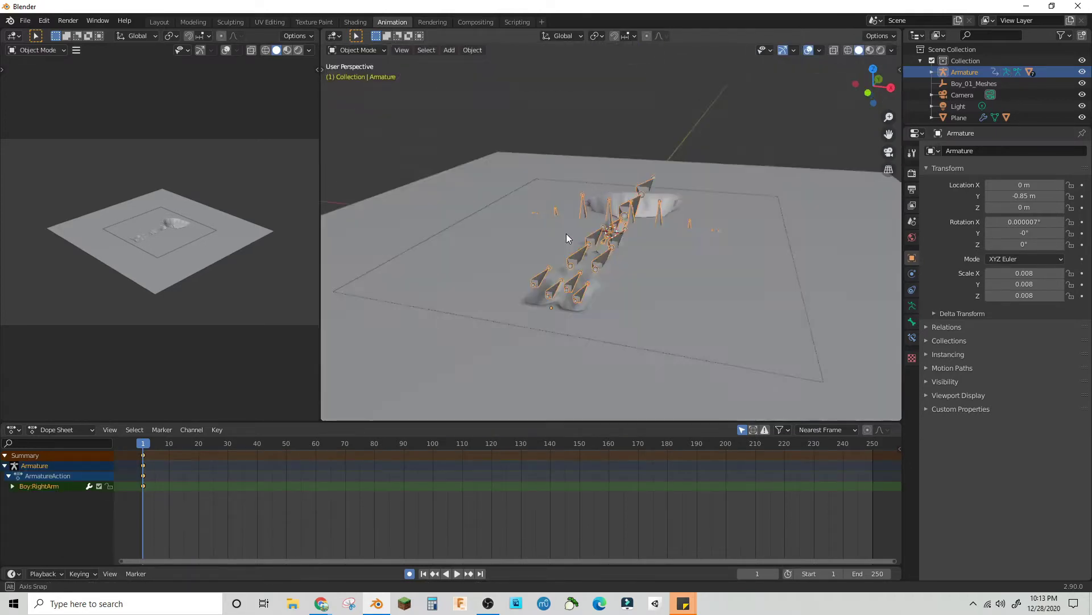
{"action": "key", "text": "g"}
{"action": "key", "text": "z"}
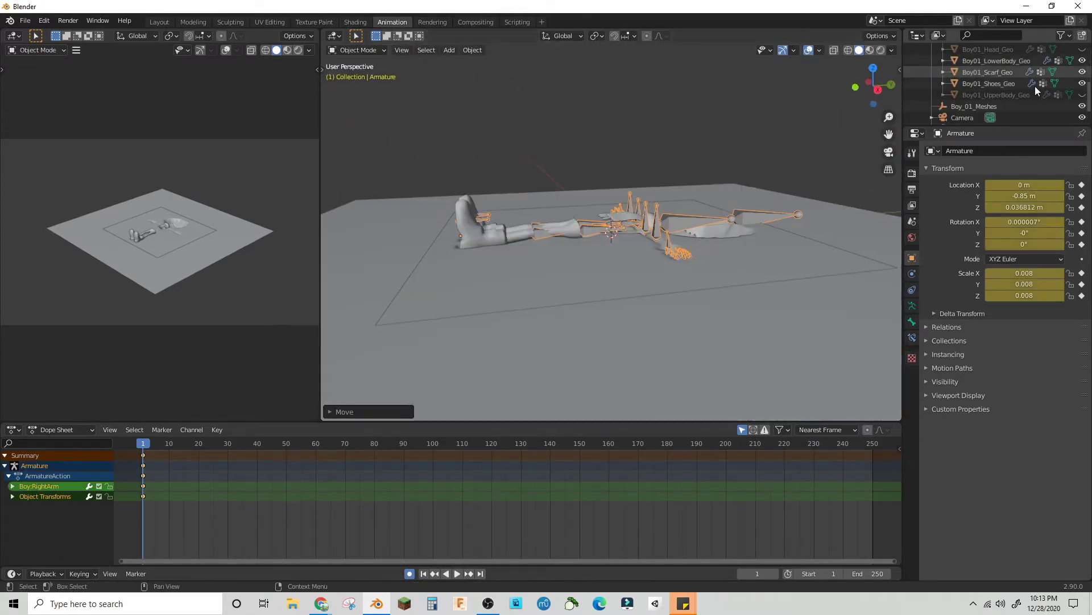
Step: At frame 40, pose the left and right upper legs spread outward by rotating them about the global Z axis
{"action": "left_click", "coordinate": [615, 230]}
{"action": "middle_click_drag", "start_coordinate": [626, 231], "coordinate": [752, 290]}
{"action": "left_click_drag", "start_coordinate": [230, 445], "coordinate": [258, 443]}
{"action": "key", "text": "r"}
{"action": "key", "text": "z"}
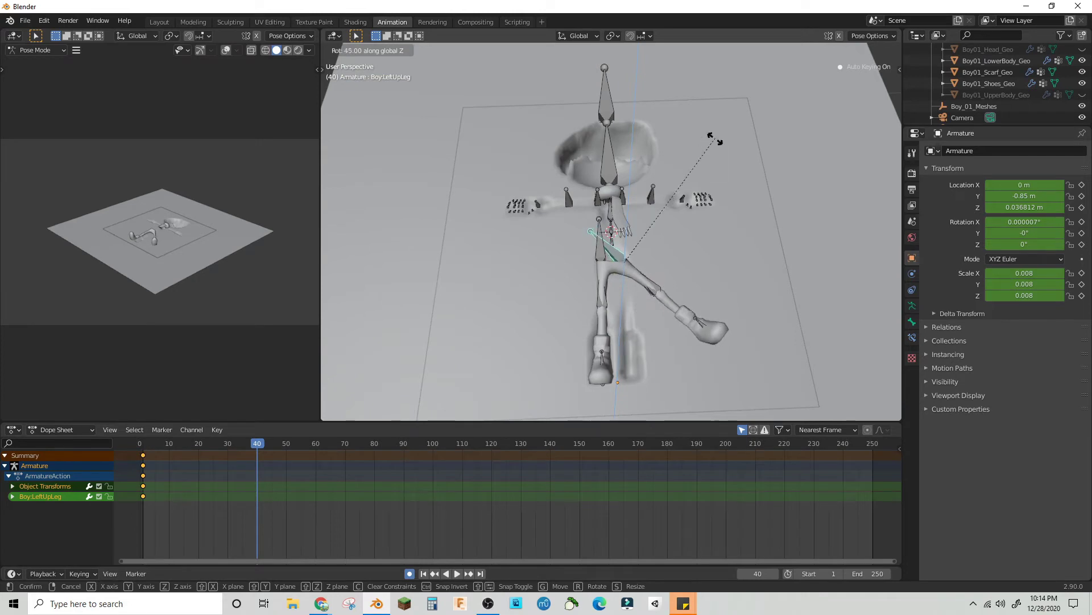
{"action": "left_click", "coordinate": [717, 191]}
{"action": "left_click", "coordinate": [604, 251]}
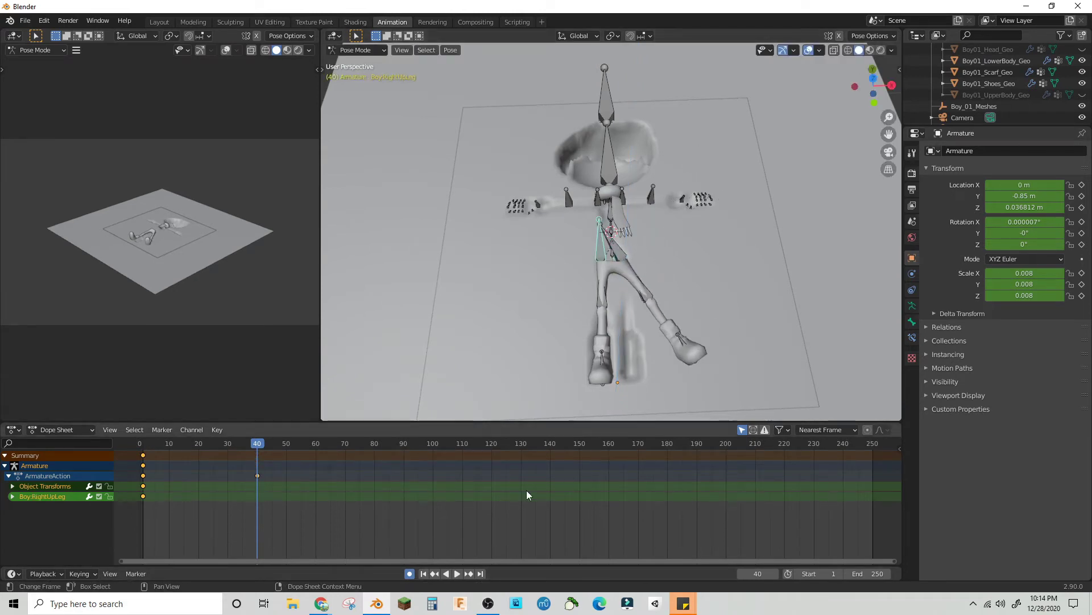
{"action": "key", "text": "r"}
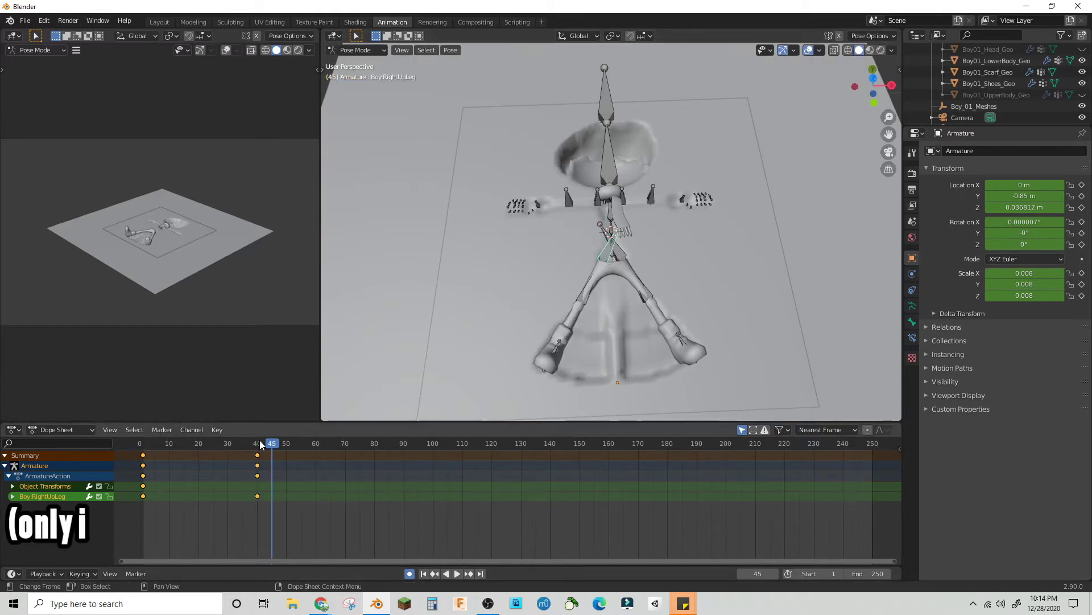
Step: At frame 80, rotate both upper legs back together about the global Z axis
{"action": "left_click_drag", "start_coordinate": [270, 444], "coordinate": [374, 456]}
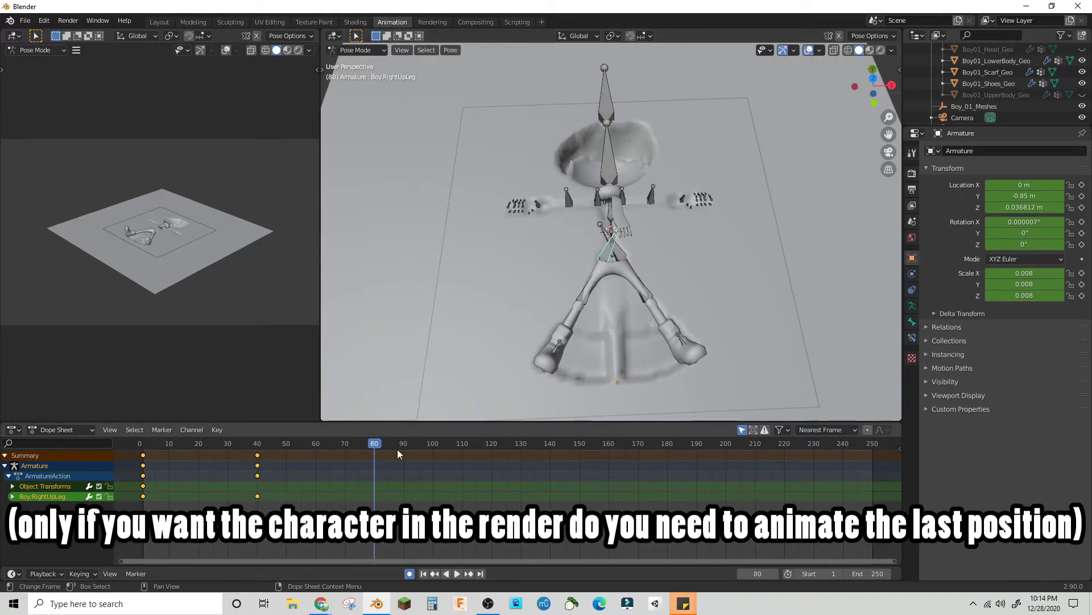
{"action": "key", "text": "r"}
{"action": "key", "text": "z"}
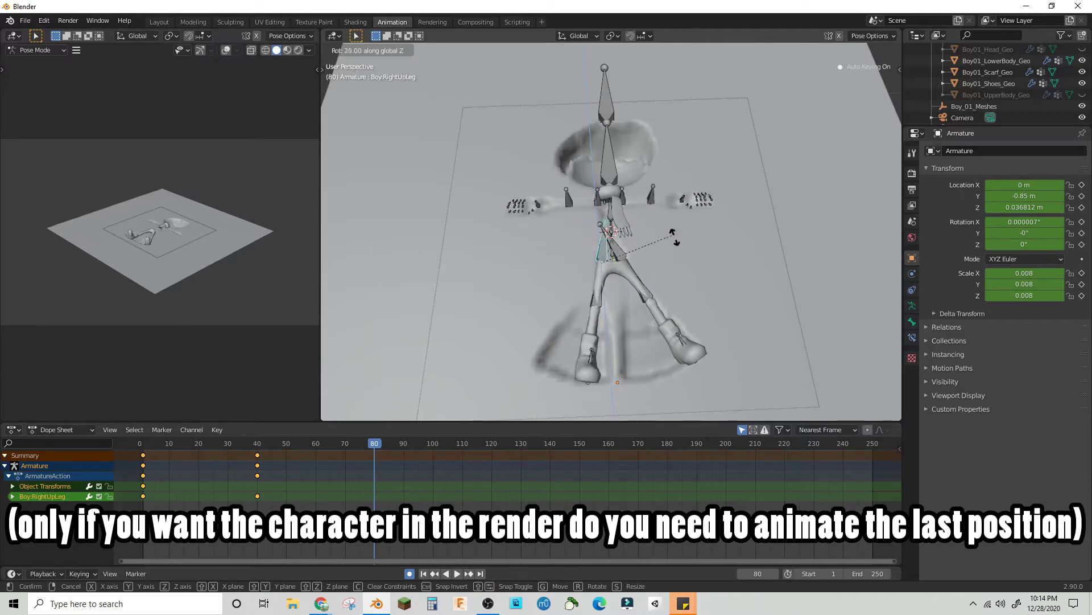
{"action": "left_click", "coordinate": [677, 228]}
{"action": "left_click", "coordinate": [617, 249]}
{"action": "key", "text": "r"}
{"action": "key", "text": "z"}
{"action": "left_click", "coordinate": [707, 305]}
Step: At frame 1, rotate the left upper arm down toward the body in top view
{"action": "middle_click_drag", "start_coordinate": [654, 250], "coordinate": [626, 246]}
{"action": "left_click_drag", "start_coordinate": [375, 443], "coordinate": [415, 445]}
{"action": "middle_click_drag", "start_coordinate": [677, 211], "coordinate": [648, 207]}
{"action": "scroll", "coordinate": [647, 208], "scroll_direction": "up", "scroll_amount": 3}
{"action": "left_click", "coordinate": [670, 193]}
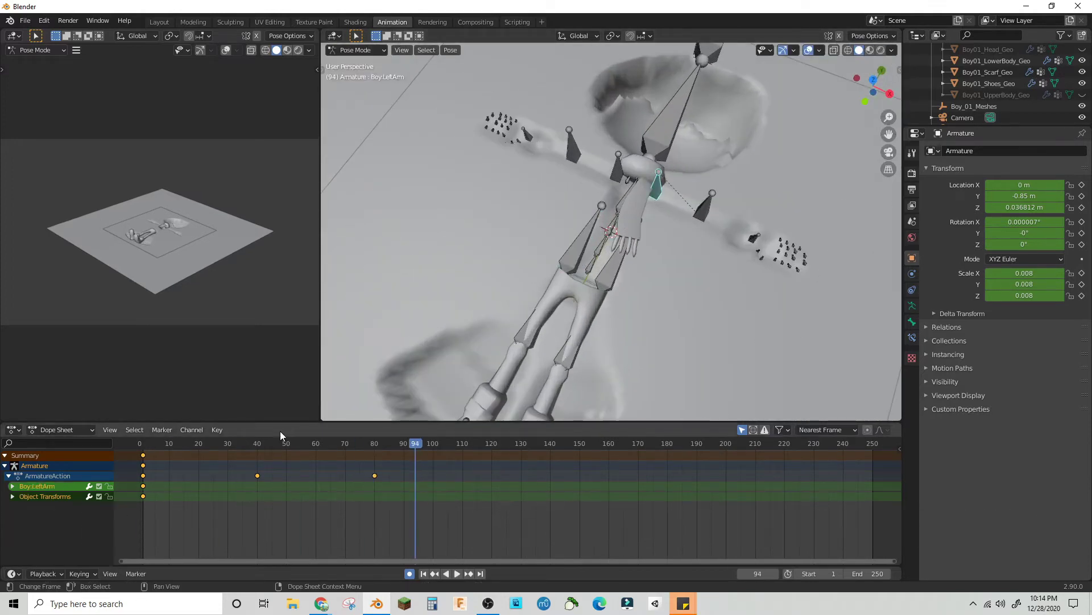
{"action": "key", "text": "Down"}
{"action": "key", "text": "Down"}
{"action": "key", "text": "KP_7"}
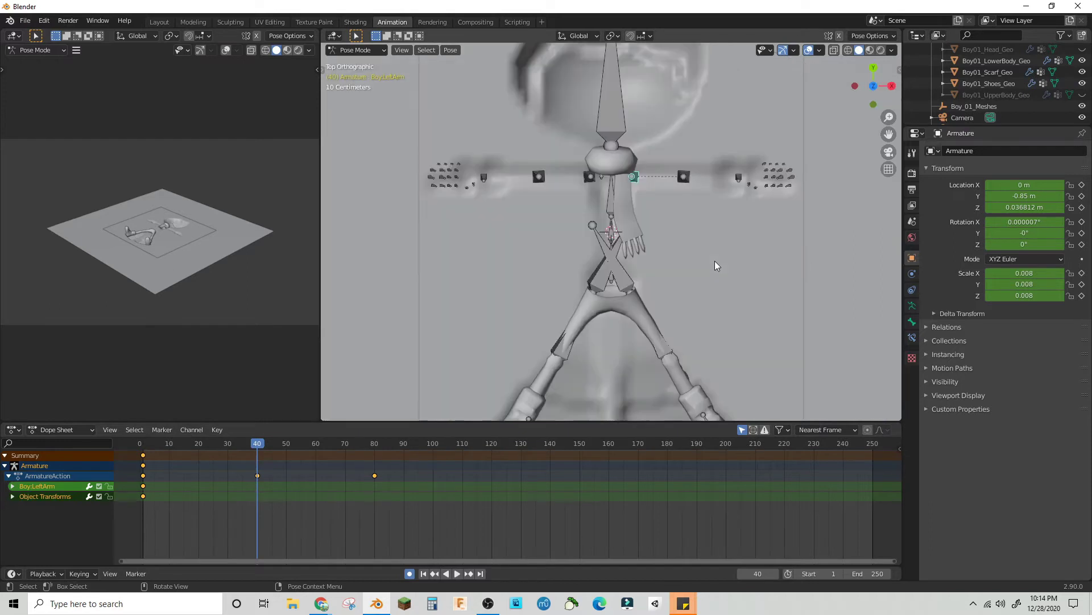
{"action": "key", "text": "shift+Left"}
{"action": "key", "text": "space"}
{"action": "left_click_drag", "start_coordinate": [146, 449], "coordinate": [143, 449]}
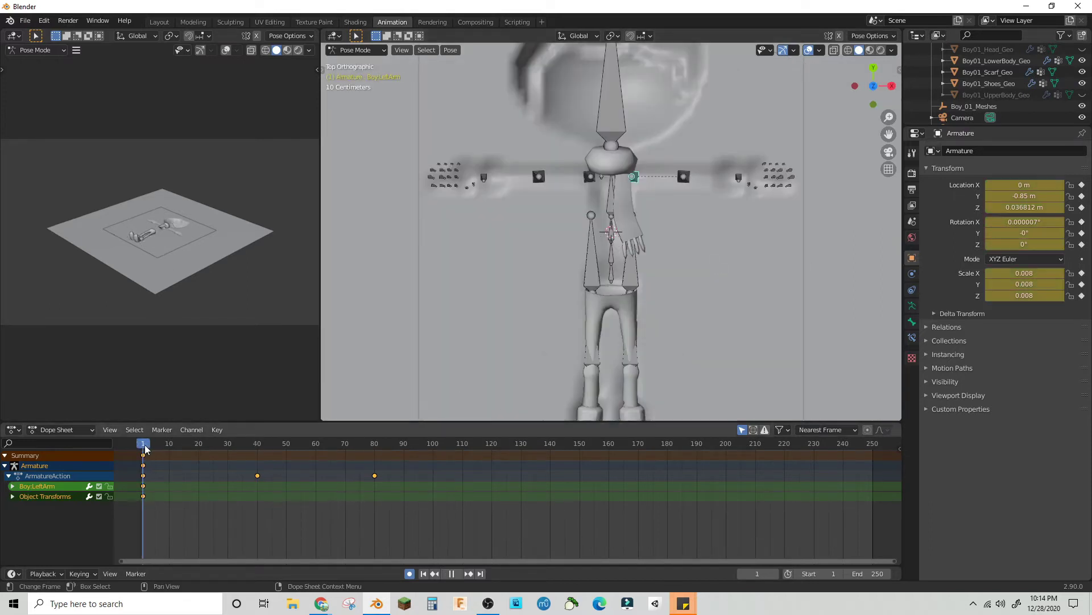
{"action": "key", "text": "r"}
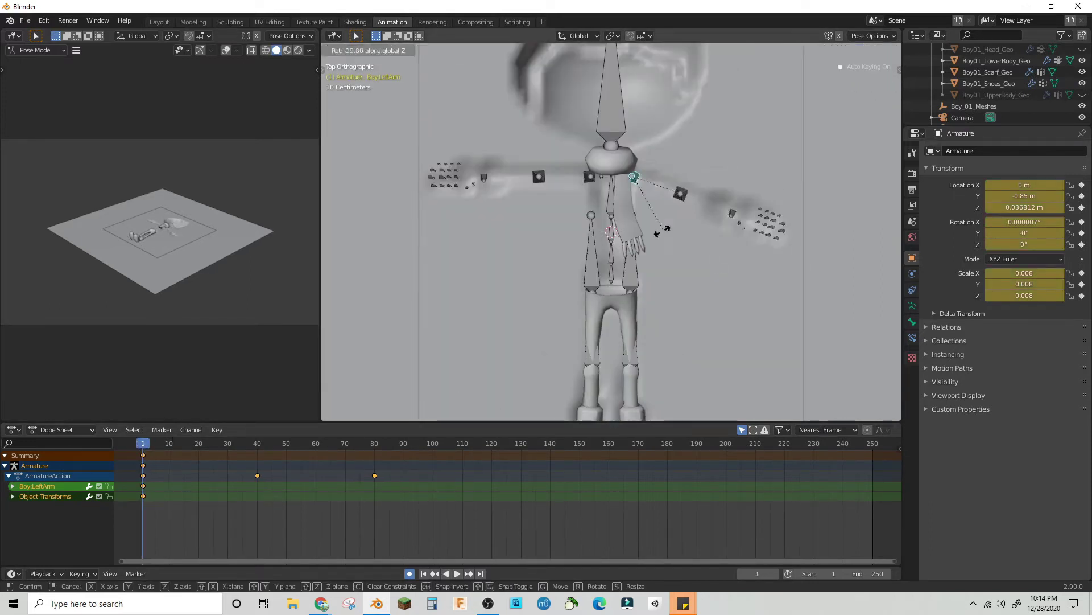
{"action": "left_click", "coordinate": [627, 283]}
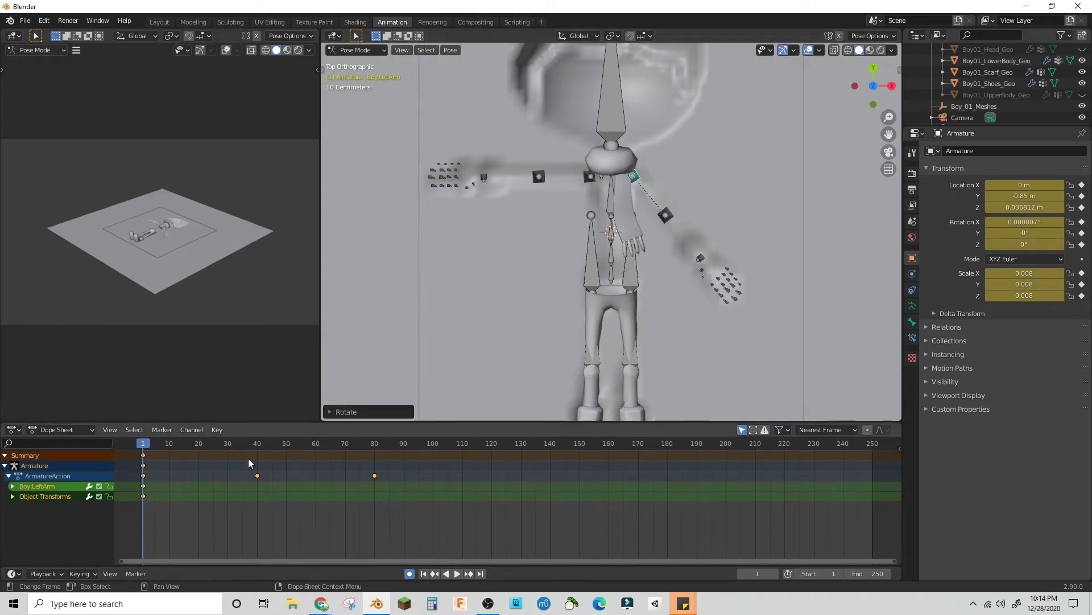
Step: At frame 40, rotate the left upper arm by -80° so it swings up toward the head
{"action": "left_click_drag", "start_coordinate": [264, 450], "coordinate": [259, 452]}
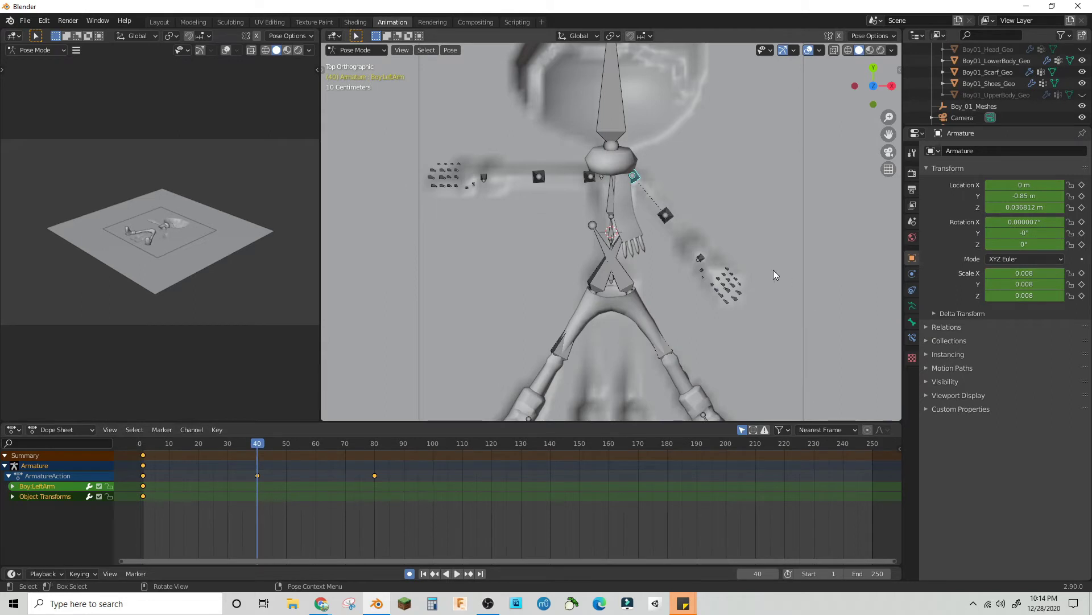
{"action": "key", "text": "r"}
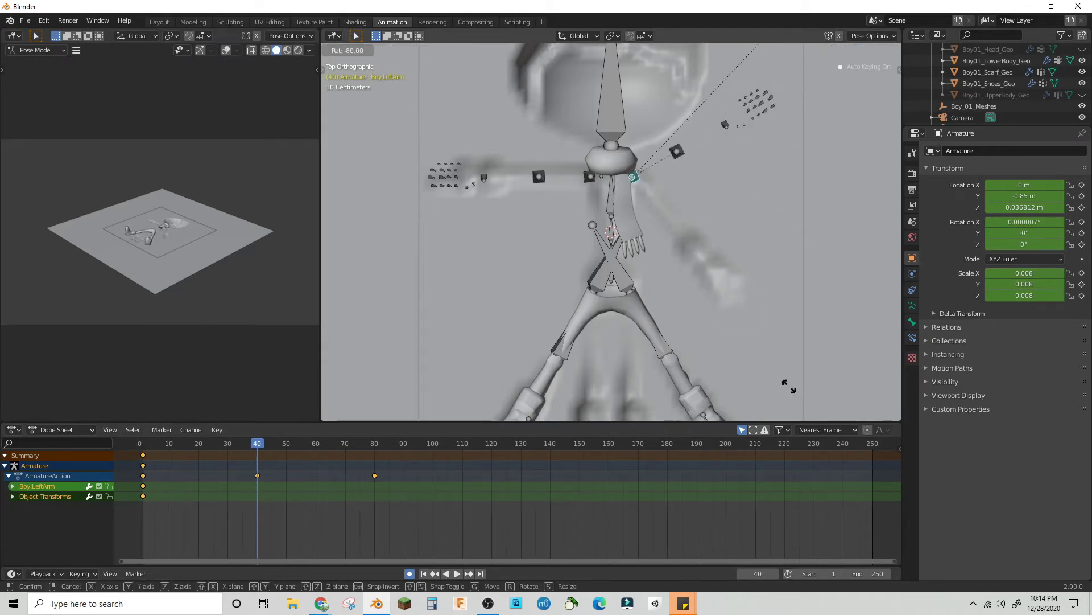
{"action": "left_click", "coordinate": [789, 386]}
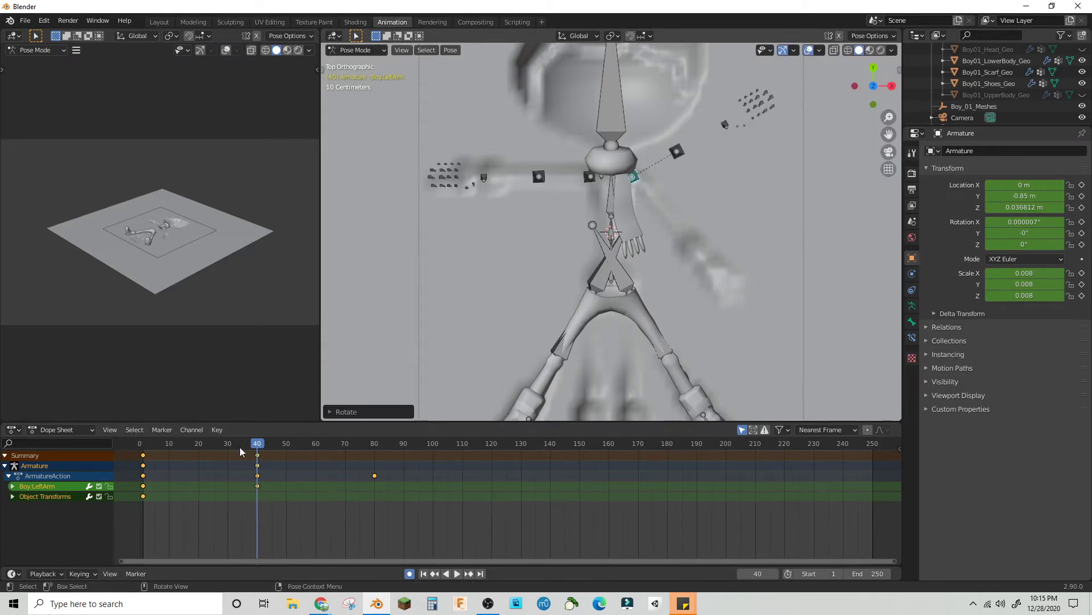
Step: At frame 80, rotate the left upper arm back down toward the body by 80° about the global Z axis
{"action": "left_click", "coordinate": [376, 444]}
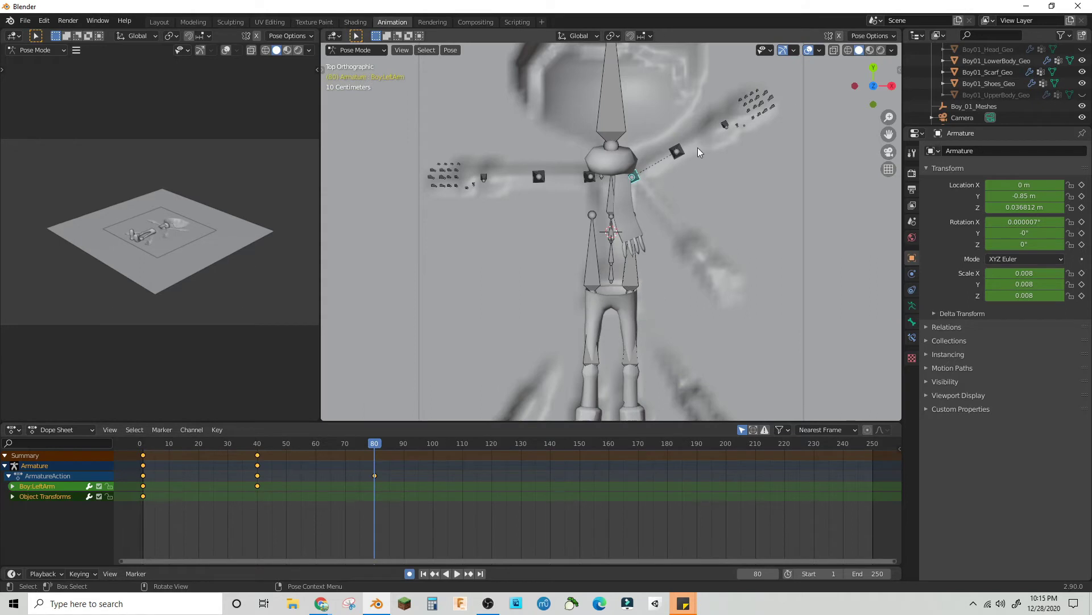
{"action": "key", "text": "r"}
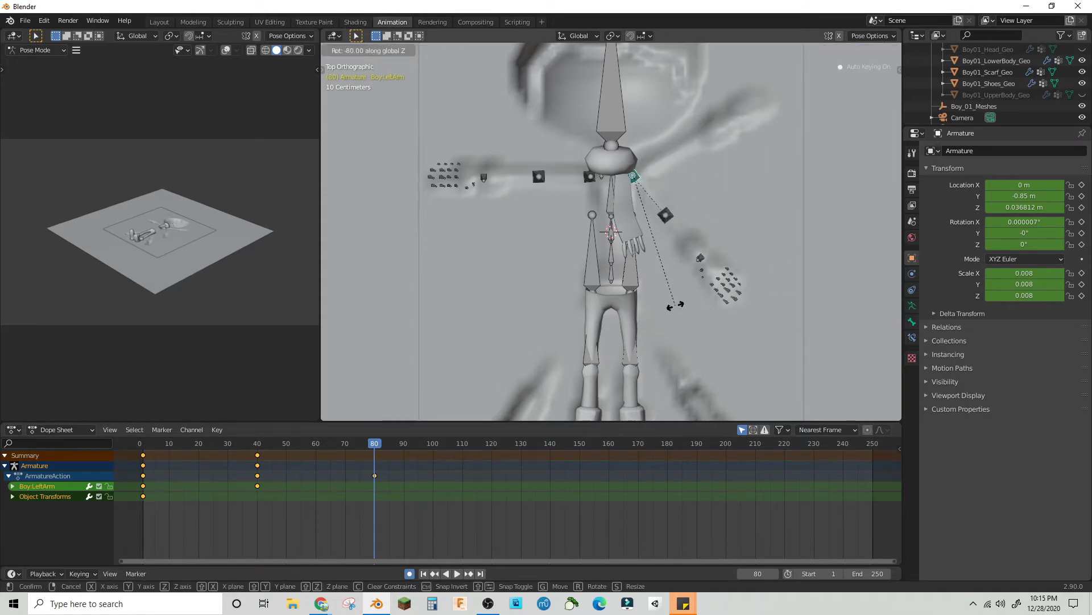
{"action": "left_click", "coordinate": [672, 307]}
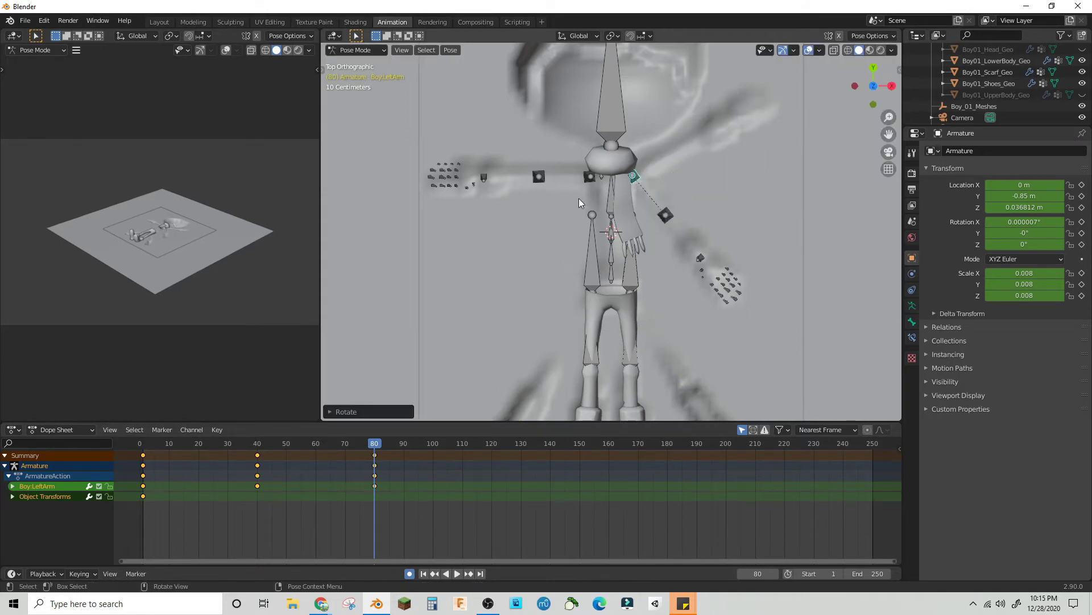
{"action": "key", "text": "r"}
{"action": "left_click", "coordinate": [730, 108]}
{"action": "key", "text": "ctrl+z"}
{"action": "key", "text": "r"}
{"action": "left_click", "coordinate": [258, 443]}
{"action": "key", "text": "ctrl+z"}
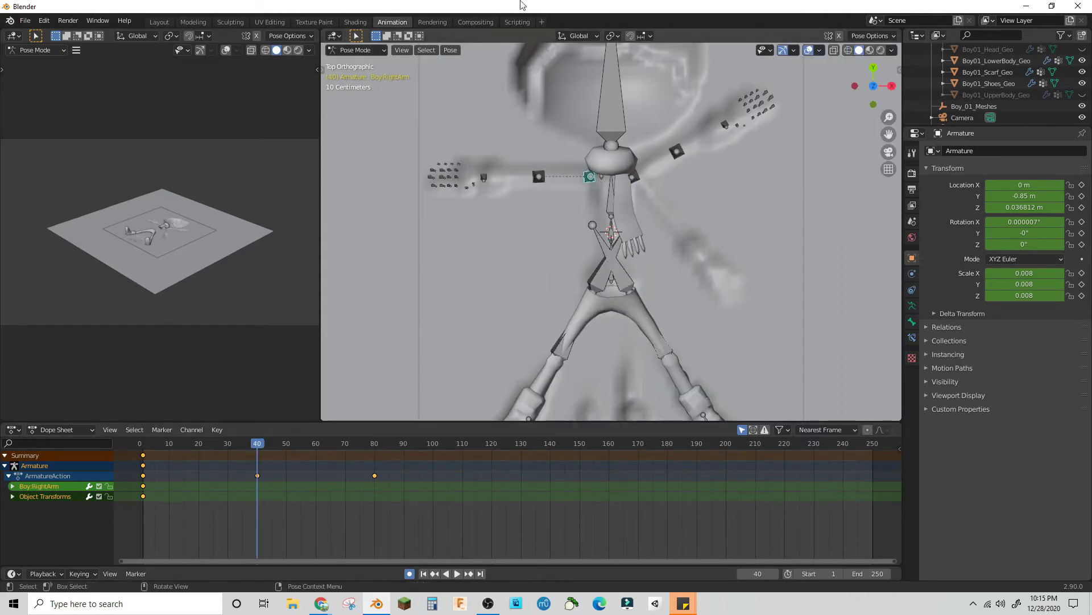
Step: Keyframe the right upper arm to mirror the left arm's swing, lowered at frames 1 and 80 and raised at frame 40
{"action": "left_click", "coordinate": [143, 443]}
{"action": "key", "text": "r"}
{"action": "left_click", "coordinate": [703, 410]}
{"action": "left_click", "coordinate": [374, 443]}
{"action": "key", "text": "r"}
{"action": "left_click", "coordinate": [647, 150]}
Step: Play the animation from frame 1 to check the arm and leg swings against the snow imprint
{"action": "key", "text": "shift+Left"}
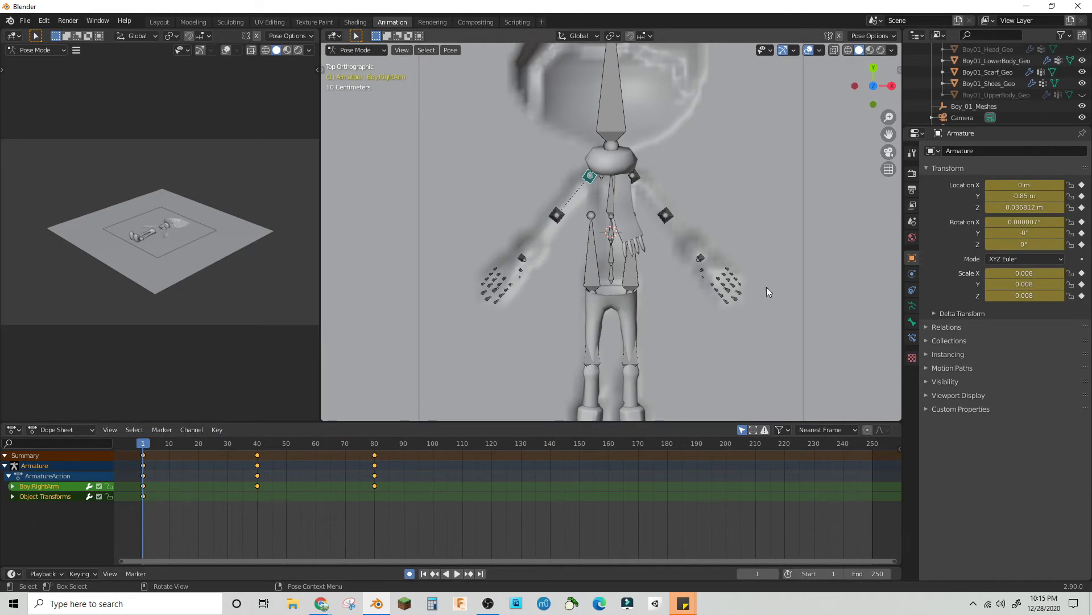
{"action": "key", "text": "space"}
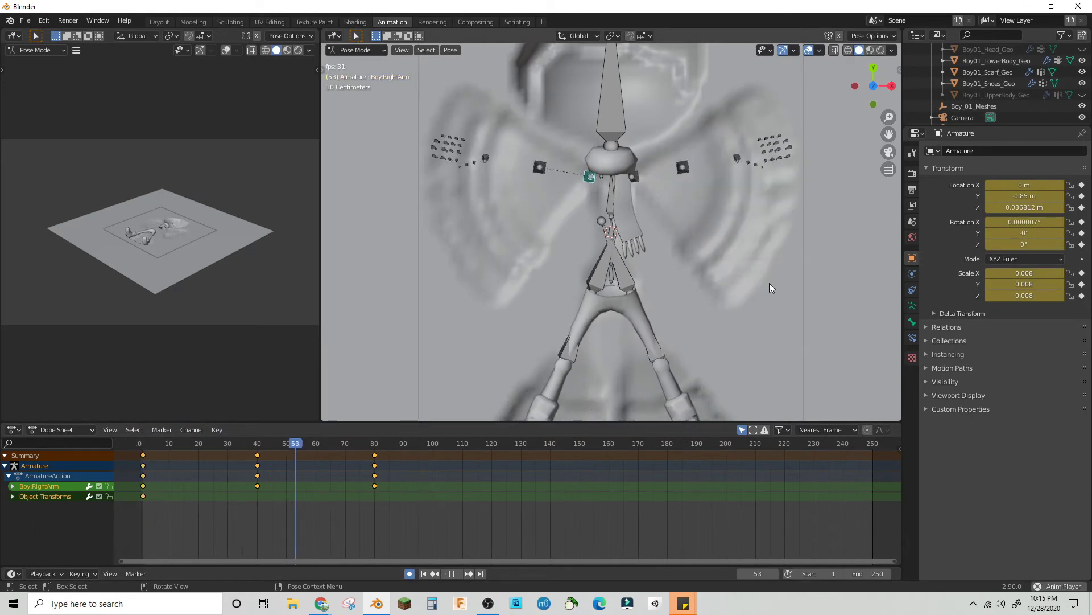
{"action": "key", "text": "space"}
Step: Subdivide all faces of the snow plane once more in Edit Mode and return to Object Mode
{"action": "middle_click_drag", "start_coordinate": [770, 283], "coordinate": [698, 180]}
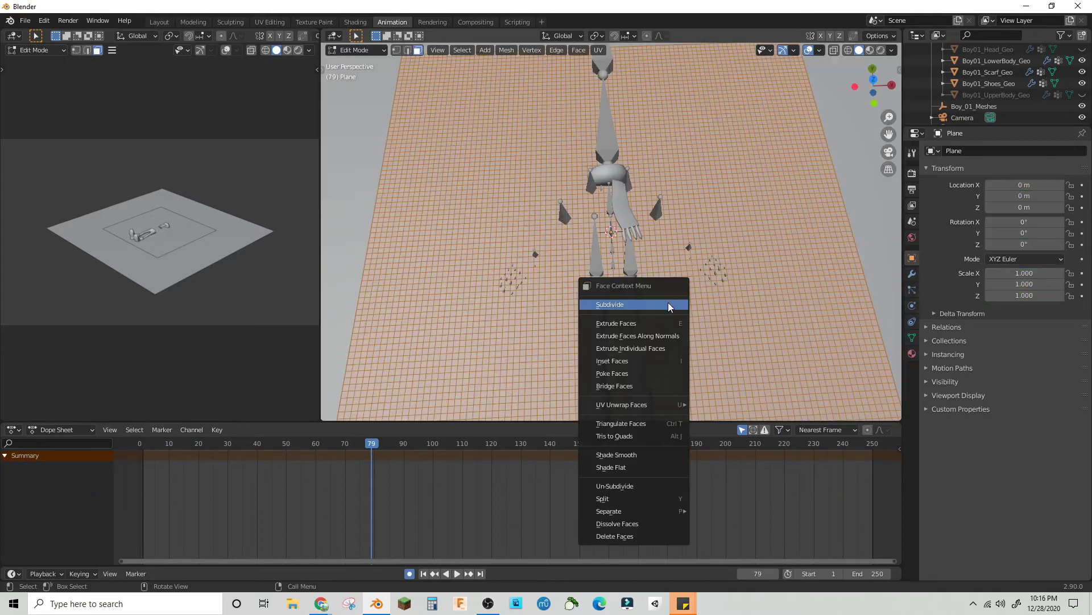
{"action": "left_click", "coordinate": [665, 307]}
{"action": "left_click", "coordinate": [345, 50]}
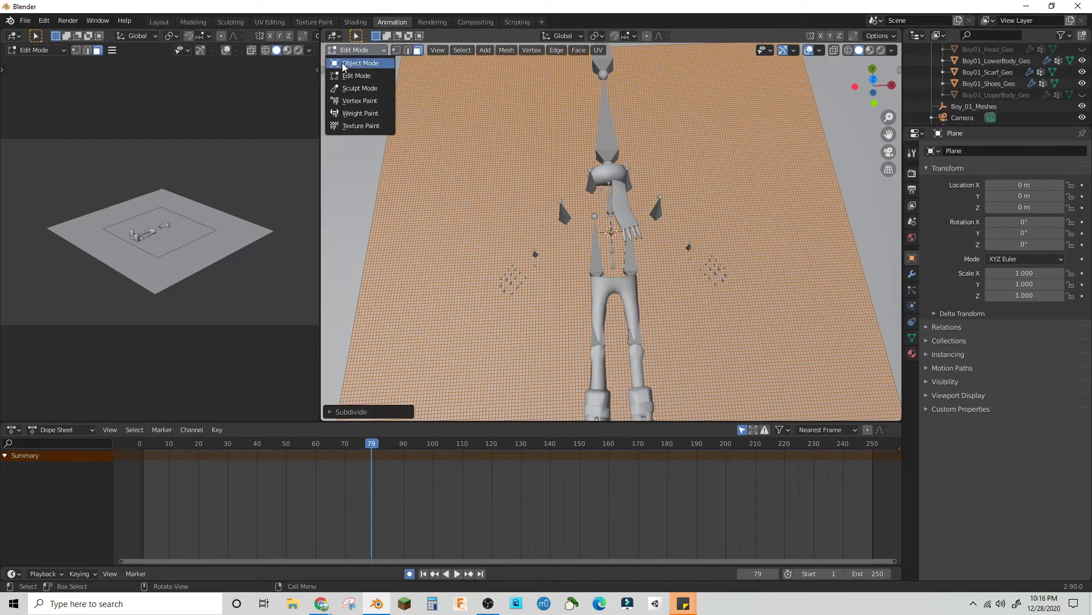
{"action": "left_click", "coordinate": [356, 62]}
Step: Play the animation from the first frame to examine the imprint on the denser snow plane
{"action": "key", "text": "space"}
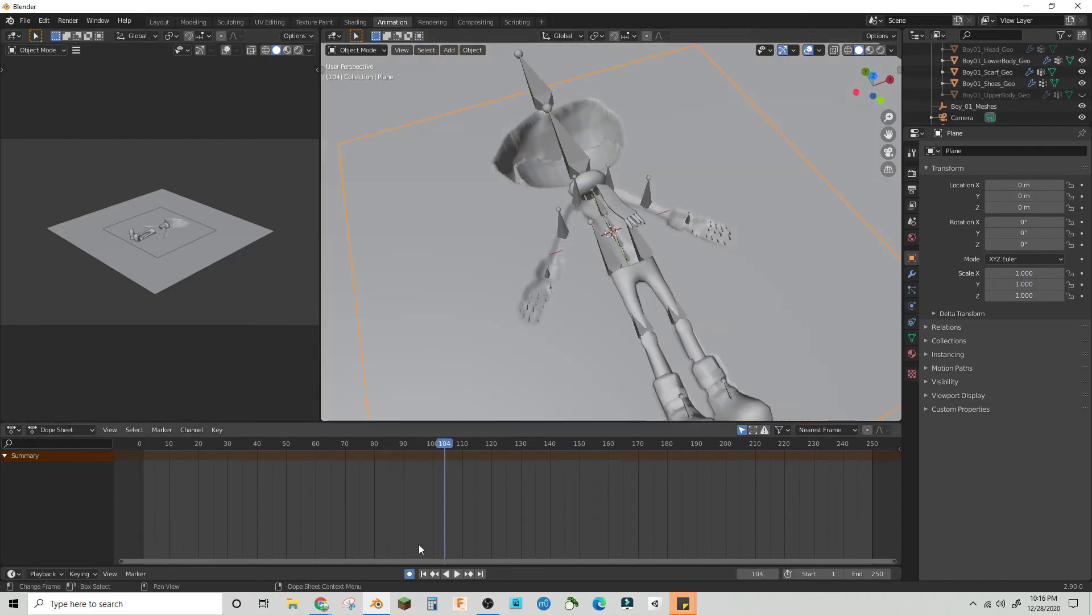
{"action": "left_click", "coordinate": [424, 573]}
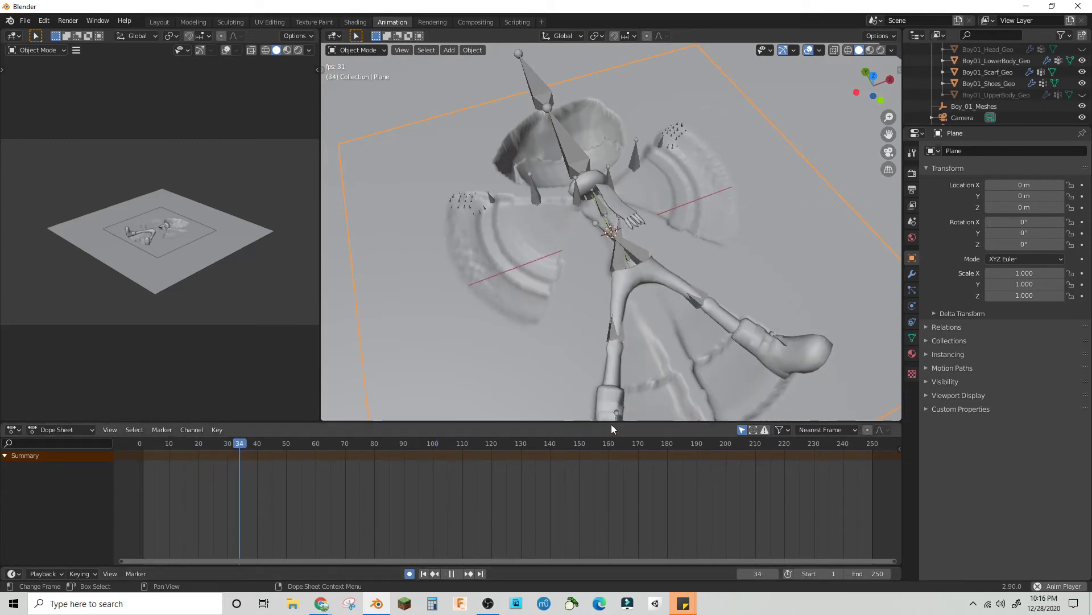
{"action": "key", "text": "space"}
Step: Set the animation's end frame to 80
{"action": "middle_click_drag", "start_coordinate": [793, 371], "coordinate": [721, 307]}
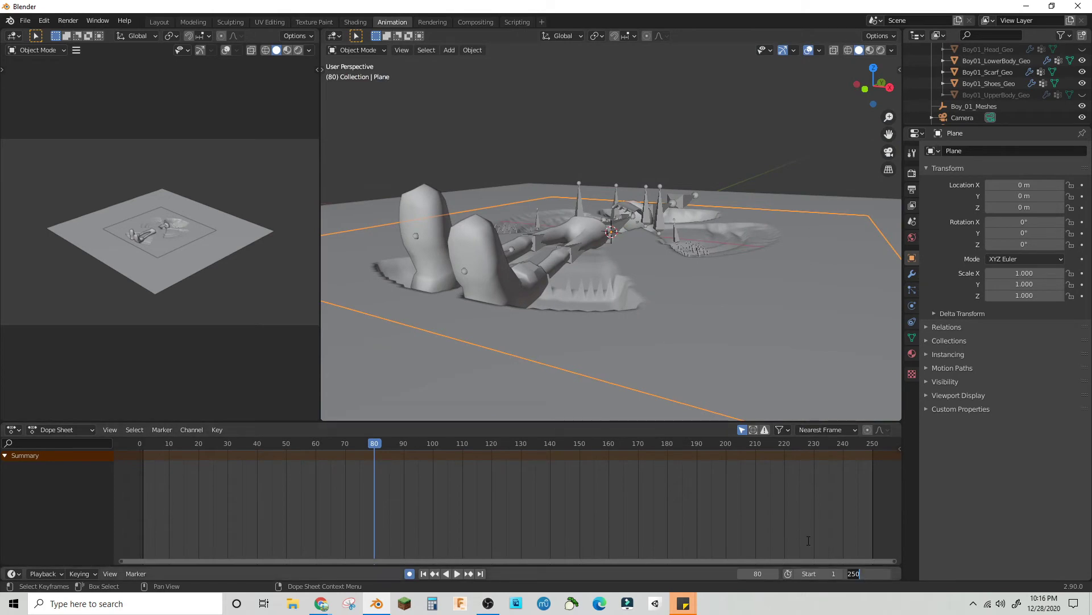
{"action": "key", "text": "Return"}
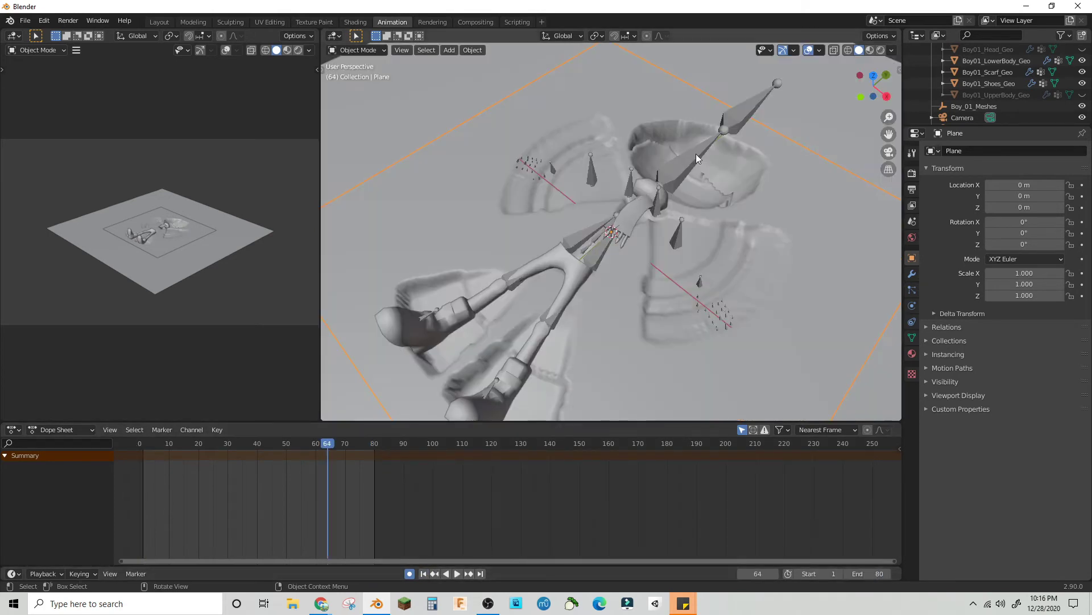
Step: Put the character's armature in Pose Mode and rotate the head bone about the X axis
{"action": "left_click", "coordinate": [697, 155]}
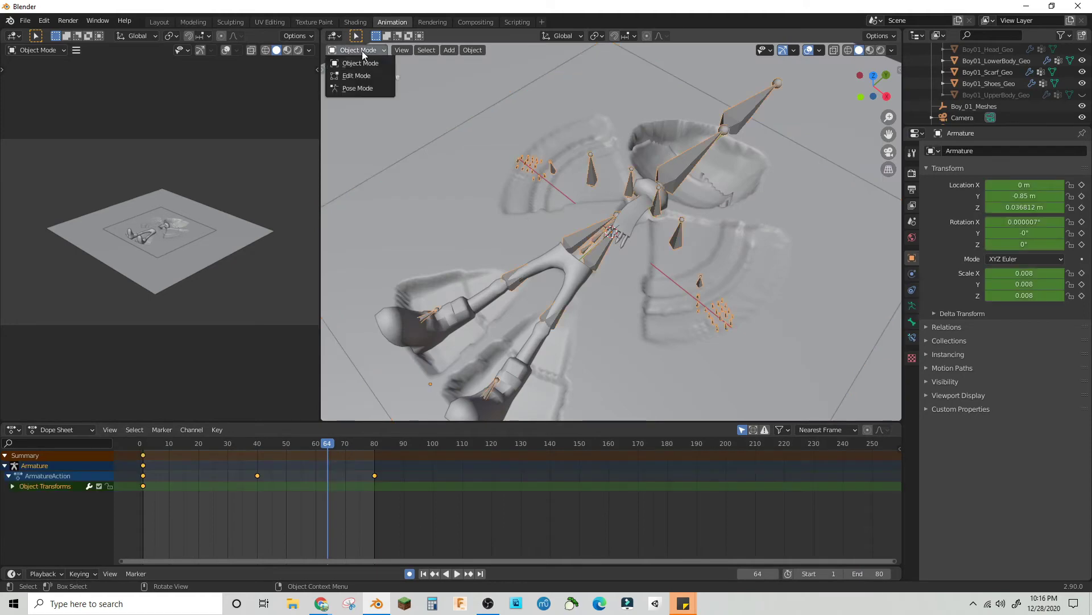
{"action": "left_click", "coordinate": [357, 89]}
{"action": "middle_click_drag", "start_coordinate": [626, 182], "coordinate": [713, 205]}
{"action": "left_click", "coordinate": [751, 217]}
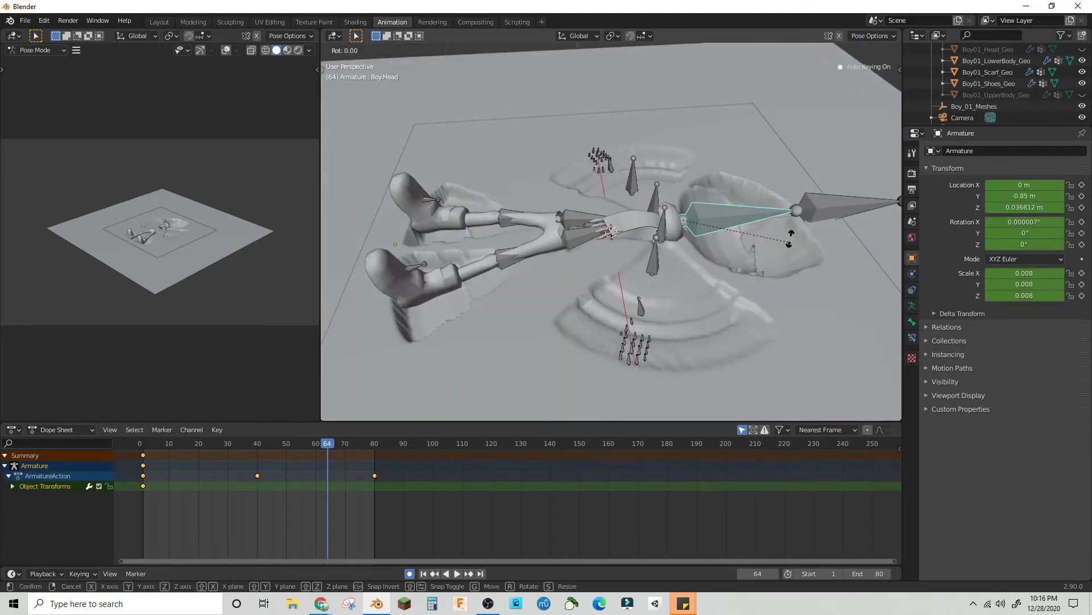
{"action": "key", "text": "r"}
{"action": "key", "text": "x"}
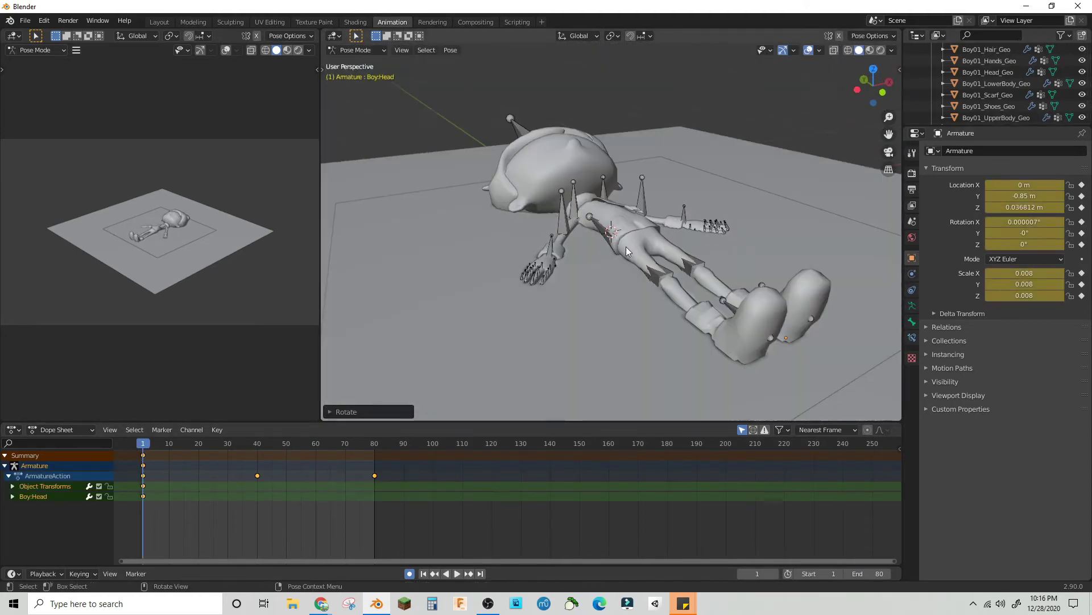
Step: At frame 1, rotate the right hand bone 3° about its local Z axis
{"action": "key", "text": "r"}
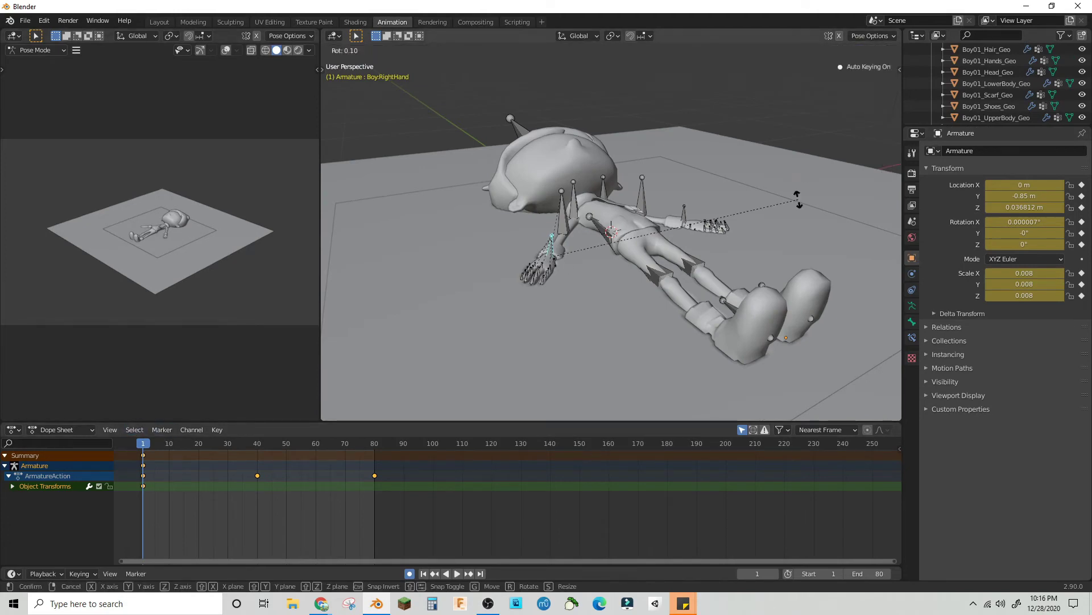
{"action": "key", "text": "z"}
{"action": "key", "text": "z"}
{"action": "type", "text": "3"}
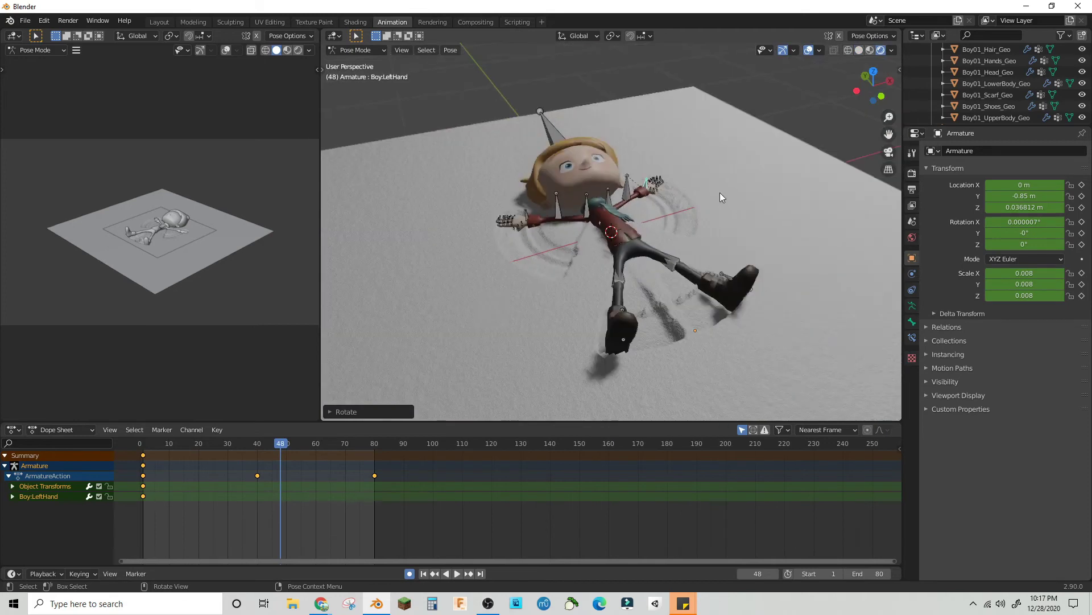
Step: Play the animation close up in rendered shading to examine the character's movement in the snow
{"action": "middle_click_drag", "start_coordinate": [728, 183], "coordinate": [652, 213]}
{"action": "scroll", "coordinate": [712, 240], "scroll_direction": "up", "scroll_amount": 3}
{"action": "key", "text": "space"}
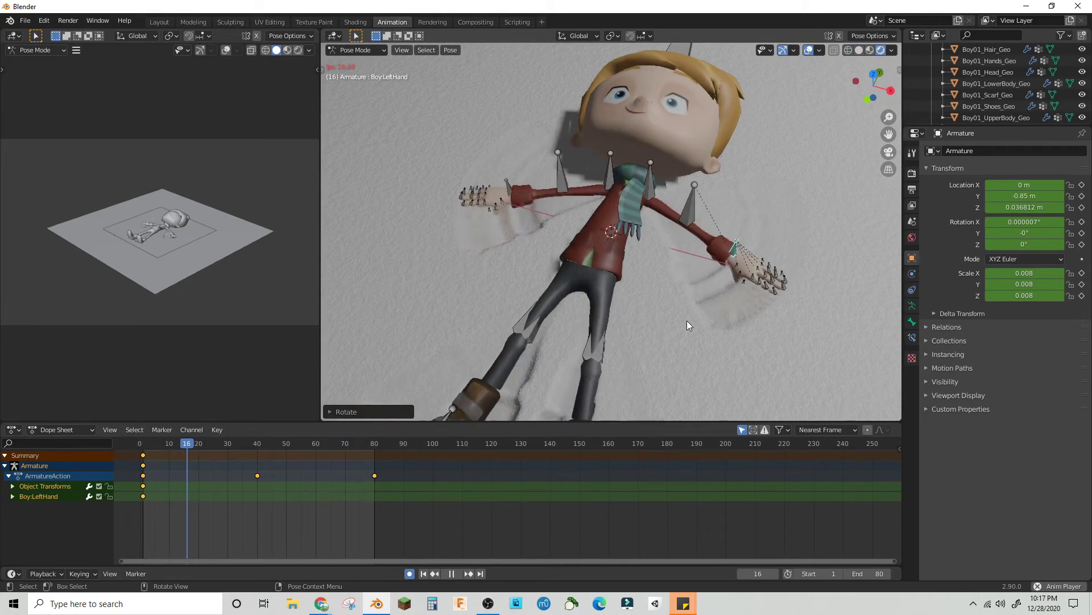
{"action": "key", "text": "space"}
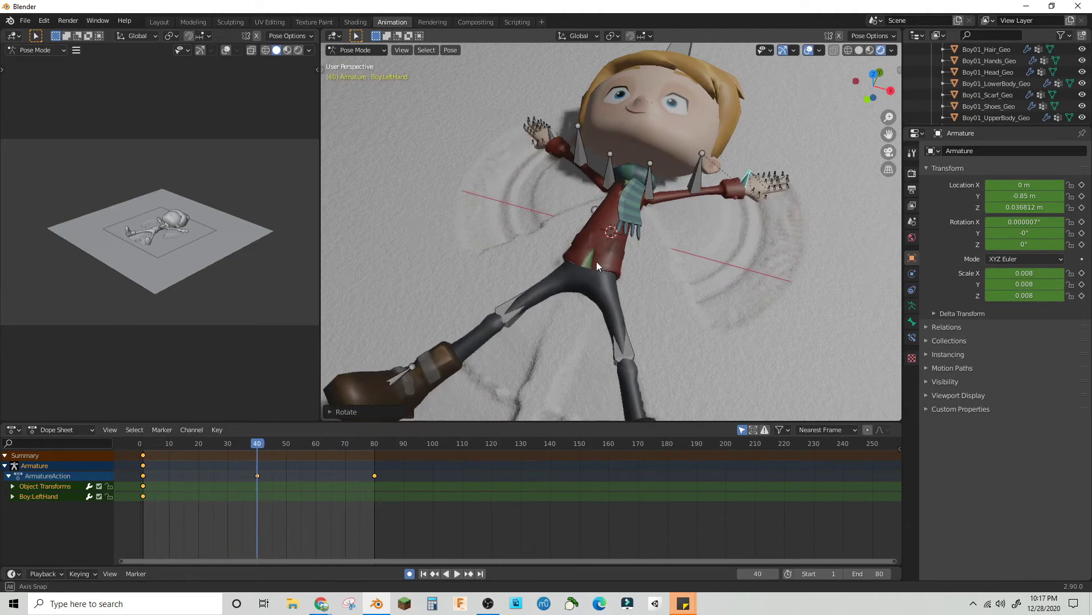
Step: Hide the character's hair, hands, head, lower body, scarf, shoes and upper body meshes
{"action": "middle_click_drag", "start_coordinate": [598, 265], "coordinate": [546, 226]}
{"action": "scroll", "coordinate": [615, 245], "scroll_direction": "down", "scroll_amount": 4}
{"action": "scroll", "coordinate": [1083, 73], "scroll_direction": "up", "scroll_amount": 1}
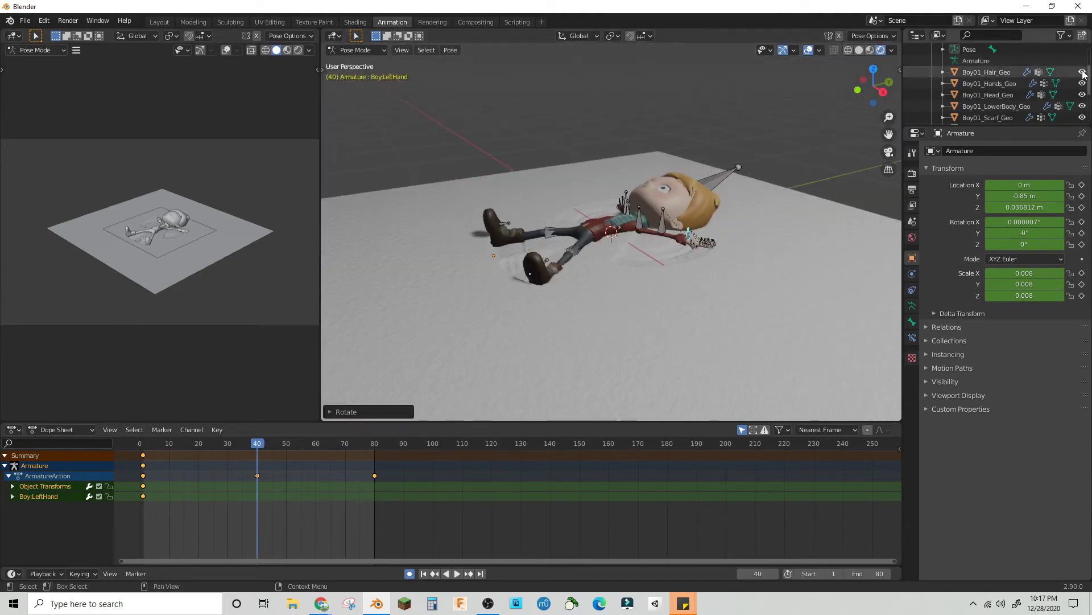
{"action": "left_click", "coordinate": [1082, 73]}
{"action": "left_click", "coordinate": [1083, 84]}
{"action": "left_click", "coordinate": [1083, 95]}
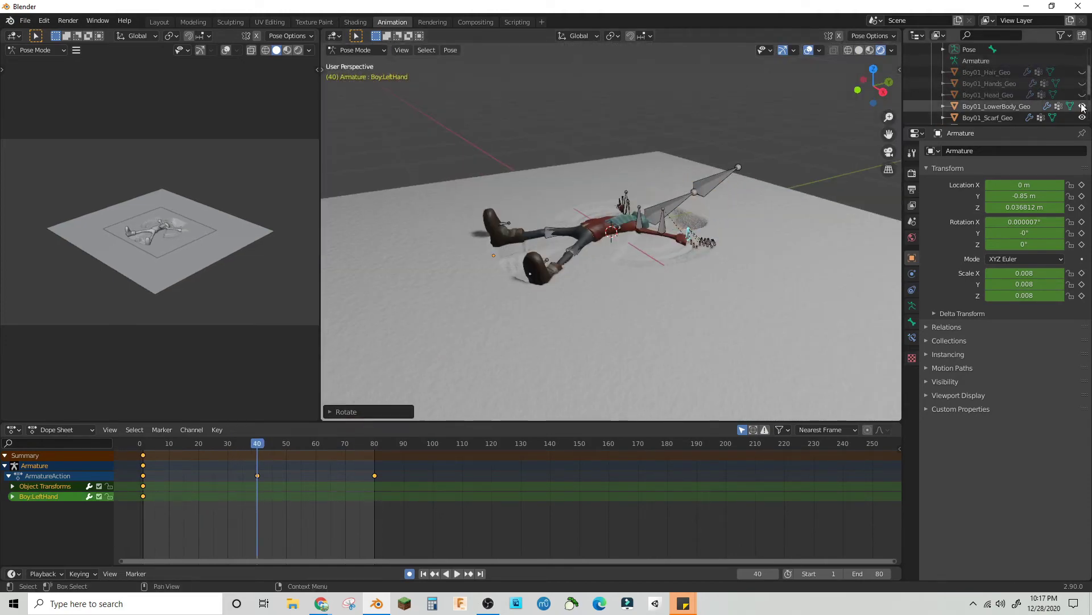
{"action": "left_click", "coordinate": [1083, 118]}
{"action": "scroll", "coordinate": [1084, 114], "scroll_direction": "down", "scroll_amount": 2}
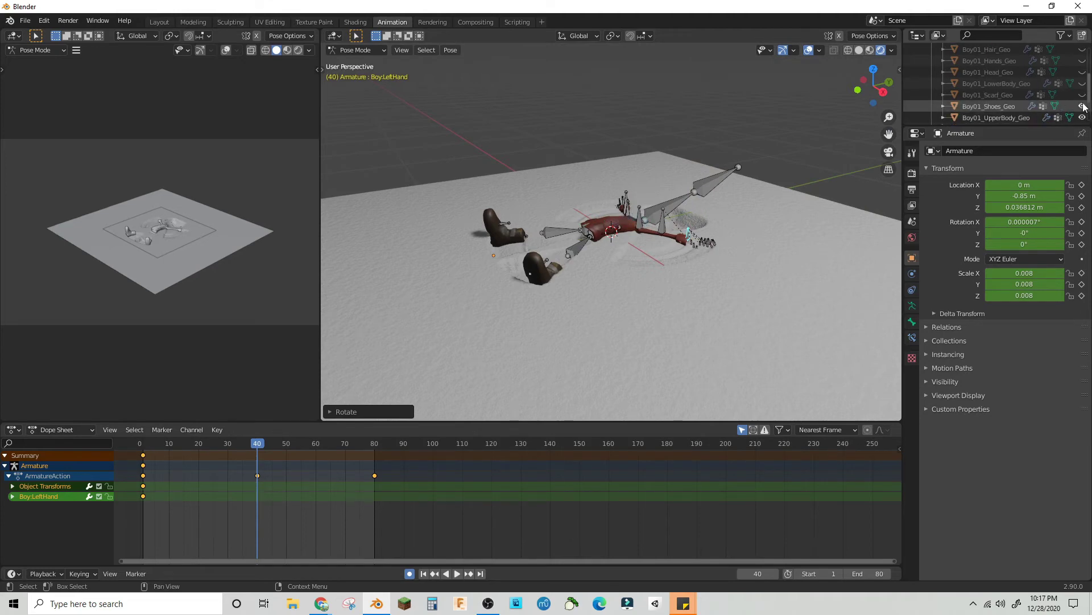
Step: Play the animation with the character meshes hidden to check the snow imprint beneath the bones
{"action": "middle_click_drag", "start_coordinate": [630, 260], "coordinate": [742, 132]}
{"action": "key", "text": "space"}
{"action": "key", "text": "space"}
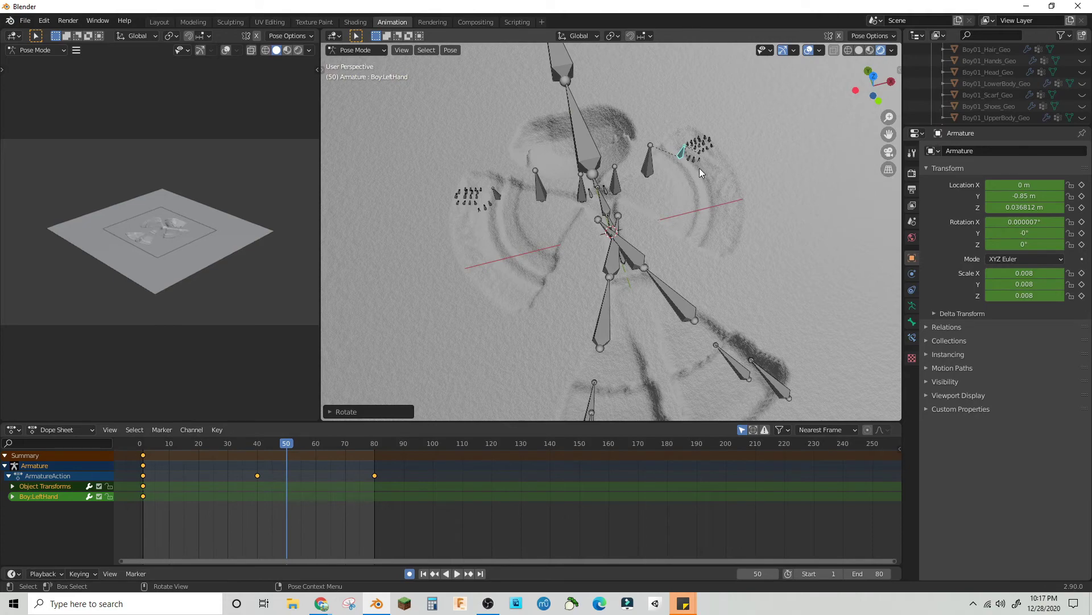
Step: Turn off the viewport overlays and examine the rendered snow imprint from several angles and distances
{"action": "scroll", "coordinate": [801, 73], "scroll_direction": "down", "scroll_amount": 5}
{"action": "left_click", "coordinate": [807, 52]}
{"action": "left_click", "coordinate": [820, 171]}
{"action": "scroll", "coordinate": [784, 203], "scroll_direction": "up", "scroll_amount": 3}
{"action": "middle_click_drag", "start_coordinate": [784, 203], "coordinate": [591, 142]}
{"action": "scroll", "coordinate": [712, 240], "scroll_direction": "up", "scroll_amount": 4}
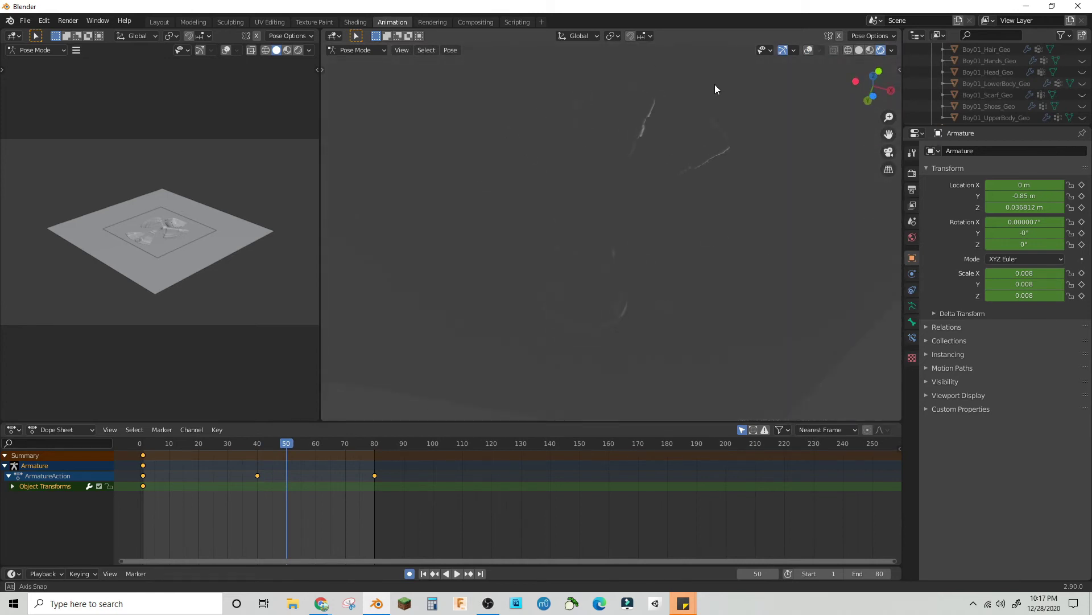
{"action": "middle_click_drag", "start_coordinate": [718, 170], "coordinate": [678, 210]}
{"action": "scroll", "coordinate": [614, 226], "scroll_direction": "up", "scroll_amount": 6}
{"action": "mouse_move", "coordinate": [624, 240]}
{"action": "middle_mouse_down"}
{"action": "mouse_move", "coordinate": [695, 264]}
{"action": "mouse_move", "coordinate": [677, 266]}
{"action": "mouse_move", "coordinate": [721, 267]}
{"action": "mouse_move", "coordinate": [793, 203]}
{"action": "mouse_move", "coordinate": [713, 258]}
{"action": "mouse_move", "coordinate": [621, 301]}
{"action": "mouse_move", "coordinate": [604, 248]}
{"action": "middle_mouse_up"}
{"action": "scroll", "coordinate": [700, 262], "scroll_direction": "down", "scroll_amount": 6}
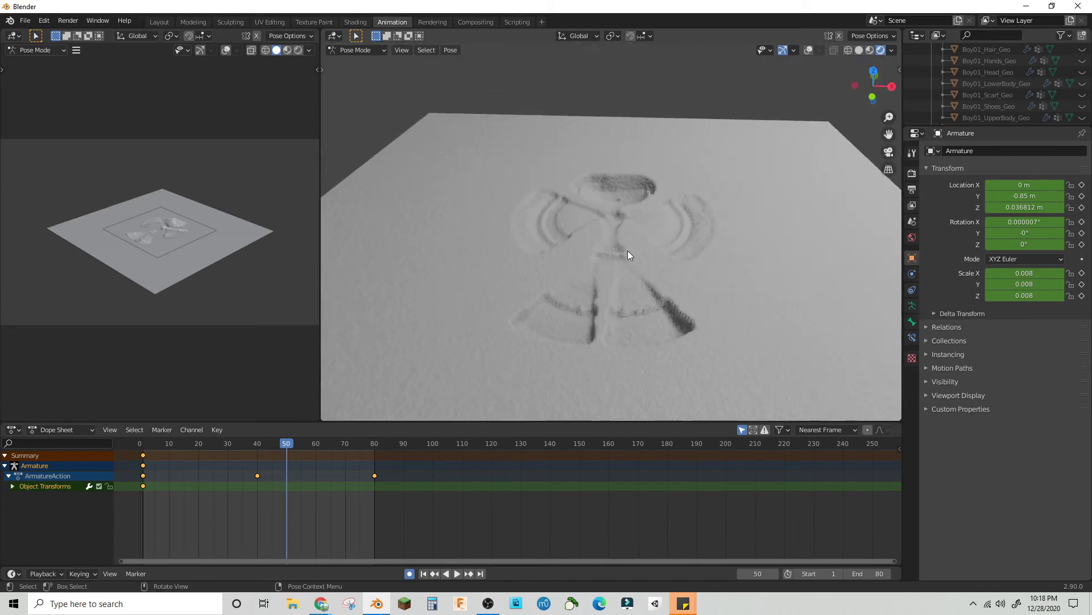
{"action": "left_click", "coordinate": [911, 275]}
{"action": "left_click", "coordinate": [914, 304]}
{"action": "left_click", "coordinate": [913, 292]}
{"action": "left_click", "coordinate": [914, 320]}
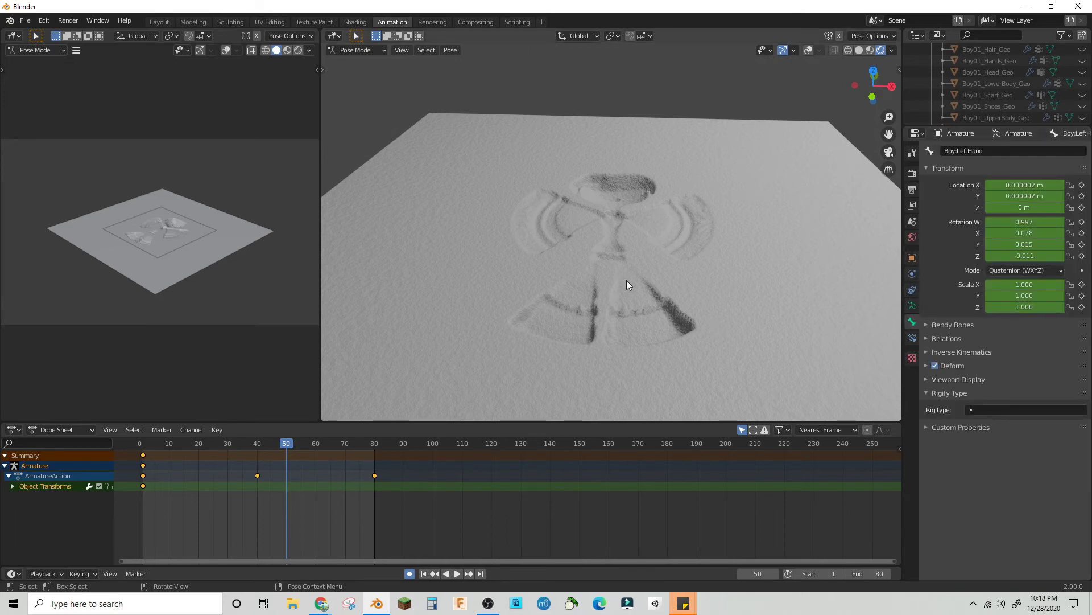
Step: Return to Object Mode, select the snow plane and apply its Dynamic Paint modifier
{"action": "left_click", "coordinate": [357, 50]}
{"action": "left_click", "coordinate": [364, 59]}
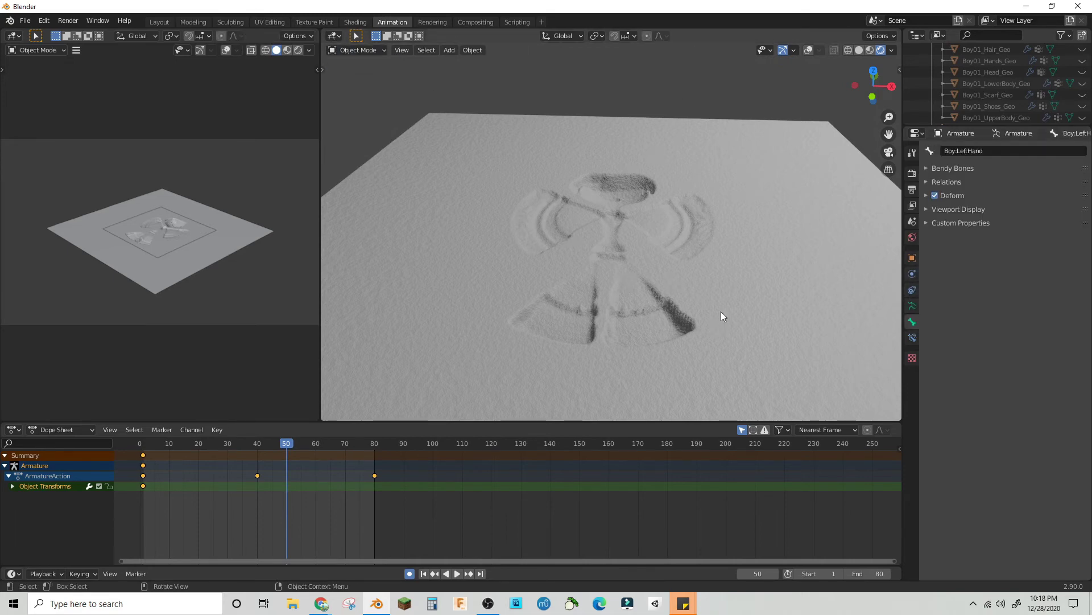
{"action": "left_click", "coordinate": [675, 302]}
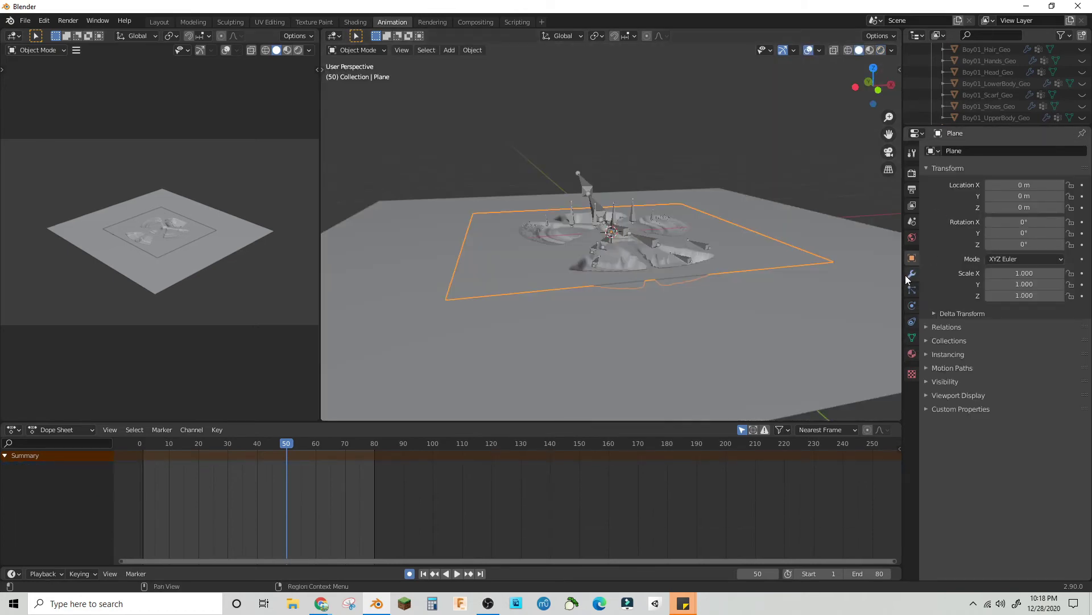
{"action": "left_click", "coordinate": [912, 274]}
{"action": "left_click", "coordinate": [1056, 171]}
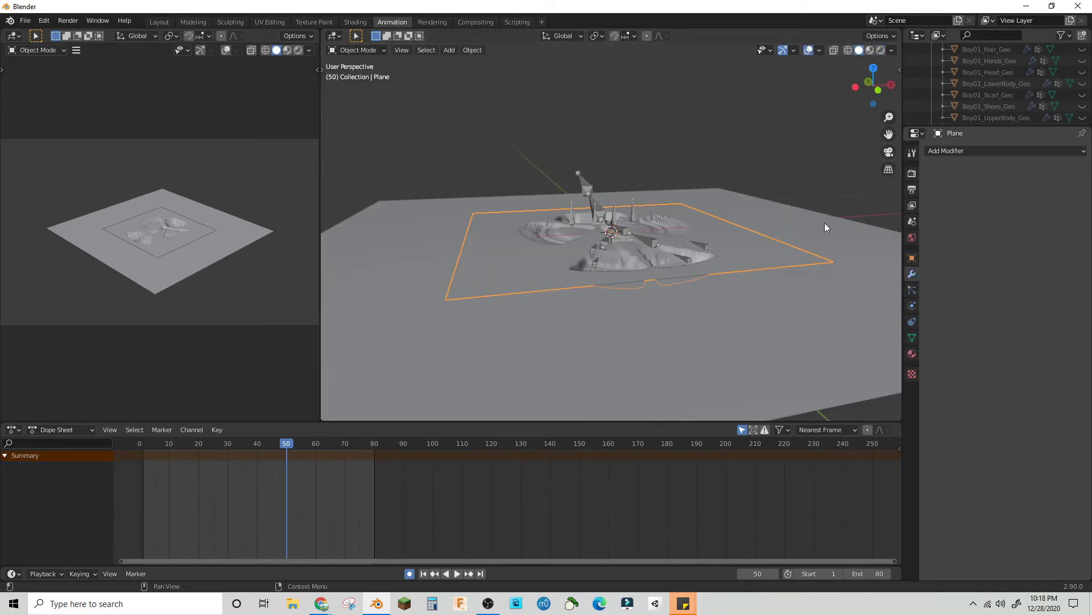
Step: Play the animation and examine the applied imprint on the snow plane while the bones move
{"action": "middle_click_drag", "start_coordinate": [659, 237], "coordinate": [645, 262]}
{"action": "key", "text": "g"}
{"action": "right_click", "coordinate": [722, 256]}
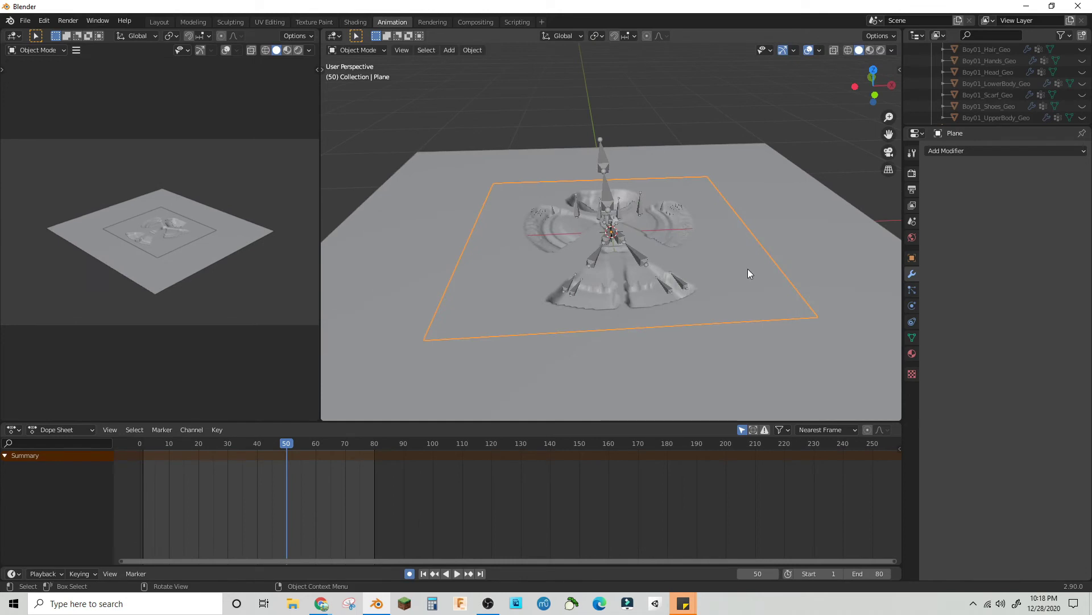
{"action": "middle_click_drag", "start_coordinate": [774, 279], "coordinate": [671, 247]}
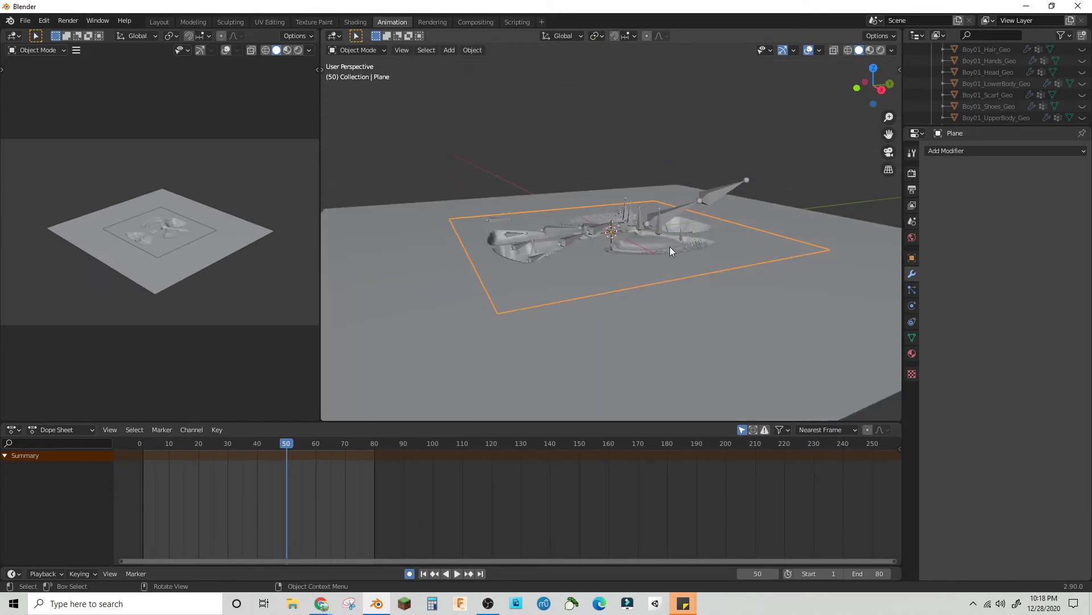
{"action": "key", "text": "space"}
{"action": "middle_click_drag", "start_coordinate": [637, 338], "coordinate": [627, 353]}
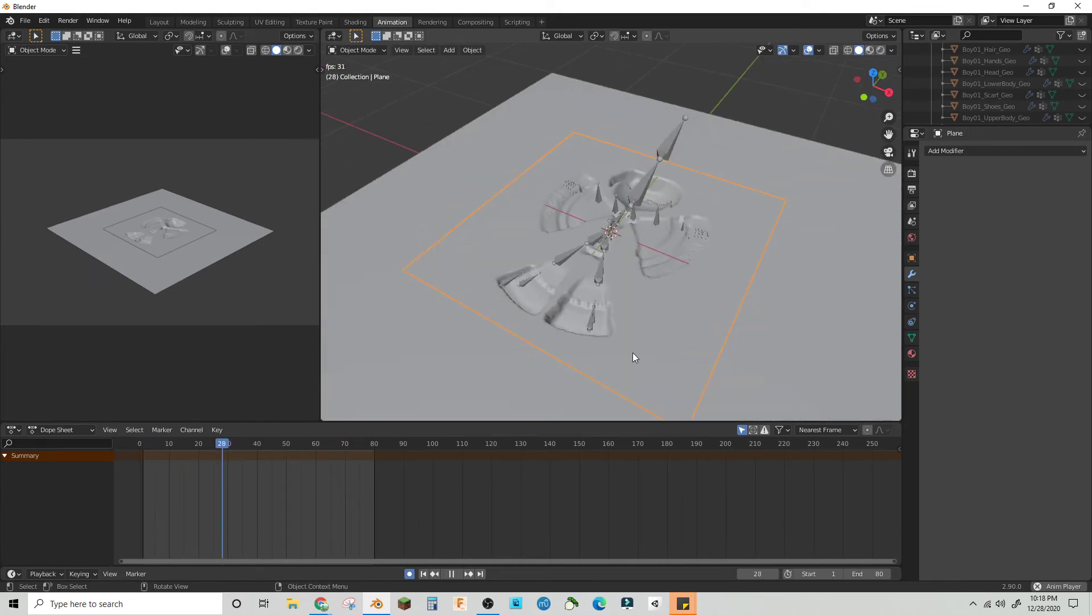
{"action": "key", "text": "space"}
Step: Switch the viewport to rendered shading and examine the applied imprint up close and from the side
{"action": "scroll", "coordinate": [623, 351], "scroll_direction": "up", "scroll_amount": 5}
{"action": "left_click", "coordinate": [870, 50]}
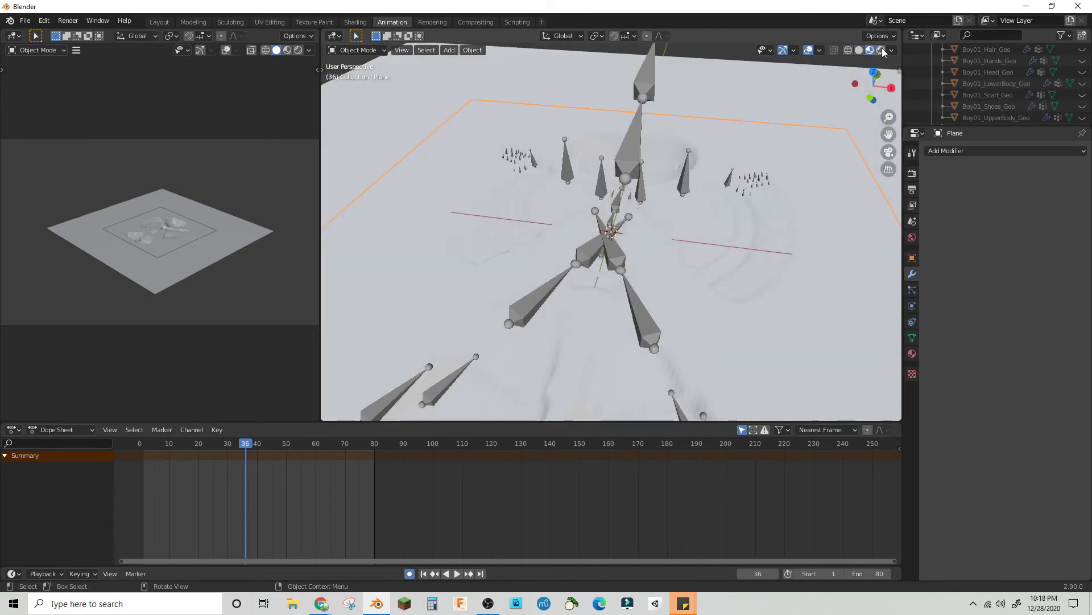
{"action": "left_click", "coordinate": [881, 50]}
{"action": "mouse_move", "coordinate": [780, 172]}
{"action": "middle_mouse_down"}
{"action": "mouse_move", "coordinate": [729, 179]}
{"action": "mouse_move", "coordinate": [776, 220]}
{"action": "middle_mouse_up"}
{"action": "scroll", "coordinate": [733, 192], "scroll_direction": "down", "scroll_amount": 5}
{"action": "scroll", "coordinate": [734, 192], "scroll_direction": "down", "scroll_amount": 4}
{"action": "scroll", "coordinate": [772, 236], "scroll_direction": "up", "scroll_amount": 6}
{"action": "mouse_move", "coordinate": [759, 258]}
{"action": "middle_mouse_down"}
{"action": "mouse_move", "coordinate": [800, 243]}
{"action": "mouse_move", "coordinate": [759, 256]}
{"action": "mouse_move", "coordinate": [776, 245]}
{"action": "middle_mouse_up"}
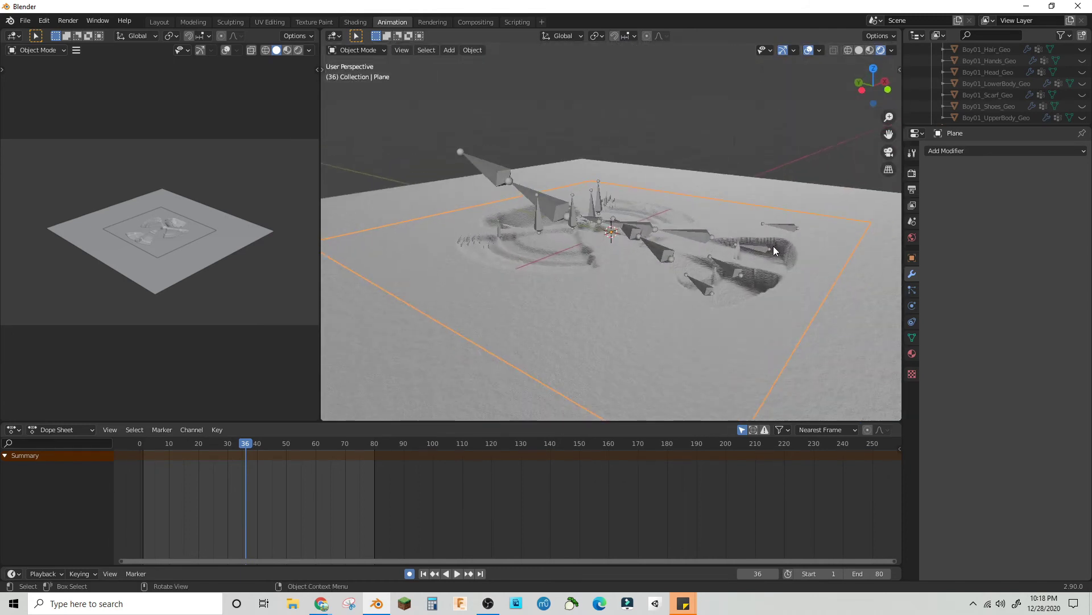
Step: Add a Decimate modifier to the snow plane and set its ratio to 0.6538
{"action": "left_click", "coordinate": [967, 150]}
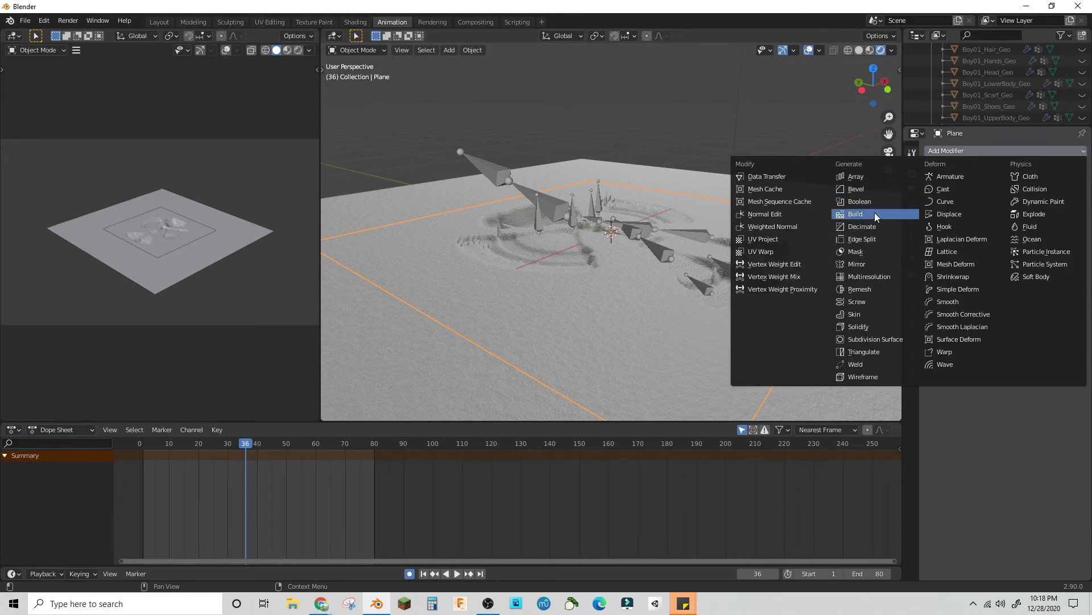
{"action": "left_click", "coordinate": [862, 227]}
{"action": "mouse_move", "coordinate": [771, 242]}
{"action": "middle_mouse_down"}
{"action": "mouse_move", "coordinate": [618, 270]}
{"action": "mouse_move", "coordinate": [768, 239]}
{"action": "middle_mouse_up"}
{"action": "mouse_move", "coordinate": [1035, 203]}
{"action": "left_mouse_down"}
{"action": "mouse_move", "coordinate": [984, 202]}
{"action": "mouse_move", "coordinate": [1043, 202]}
{"action": "left_mouse_up"}
{"action": "scroll", "coordinate": [738, 193], "scroll_direction": "down", "scroll_amount": 6}
{"action": "middle_click_drag", "start_coordinate": [751, 206], "coordinate": [751, 252]}
{"action": "scroll", "coordinate": [757, 253], "scroll_direction": "up", "scroll_amount": 6}
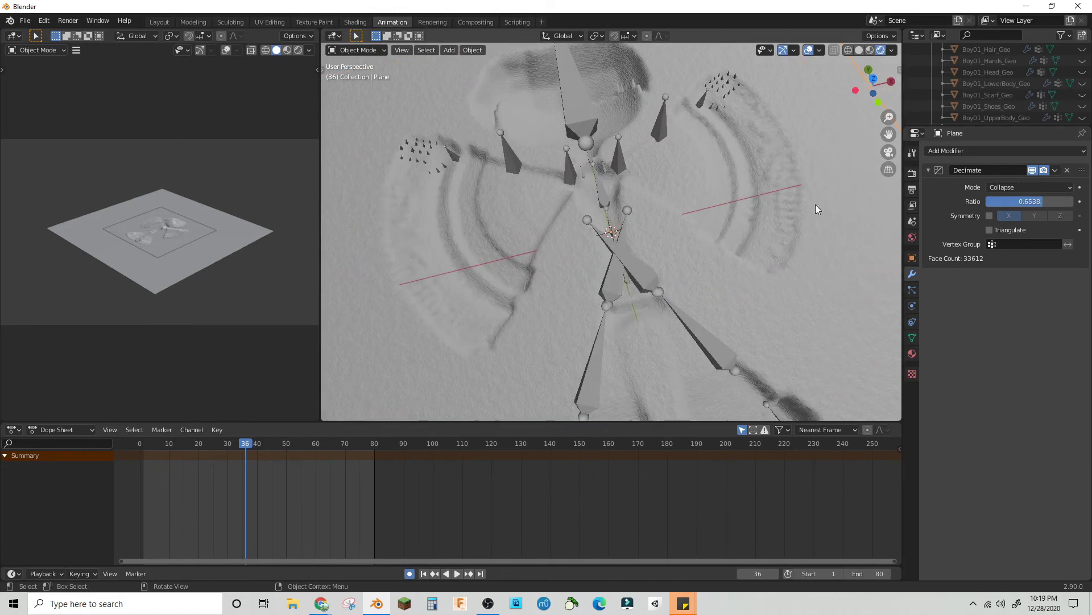
Step: Lower the Decimate ratio to 0.3526 while comparing the snow plane in wireframe and rendered shading
{"action": "left_click", "coordinate": [848, 50]}
{"action": "scroll", "coordinate": [780, 237], "scroll_direction": "down", "scroll_amount": 4}
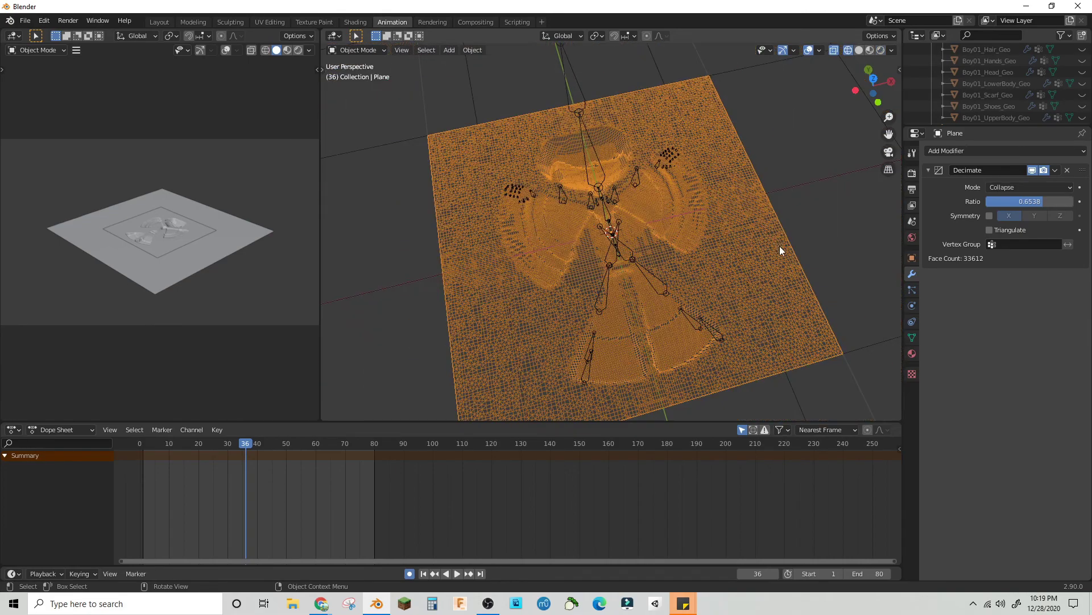
{"action": "middle_click_drag", "start_coordinate": [777, 244], "coordinate": [739, 258]}
{"action": "scroll", "coordinate": [740, 258], "scroll_direction": "up", "scroll_amount": 4}
{"action": "left_click_drag", "start_coordinate": [1030, 201], "coordinate": [1005, 201]}
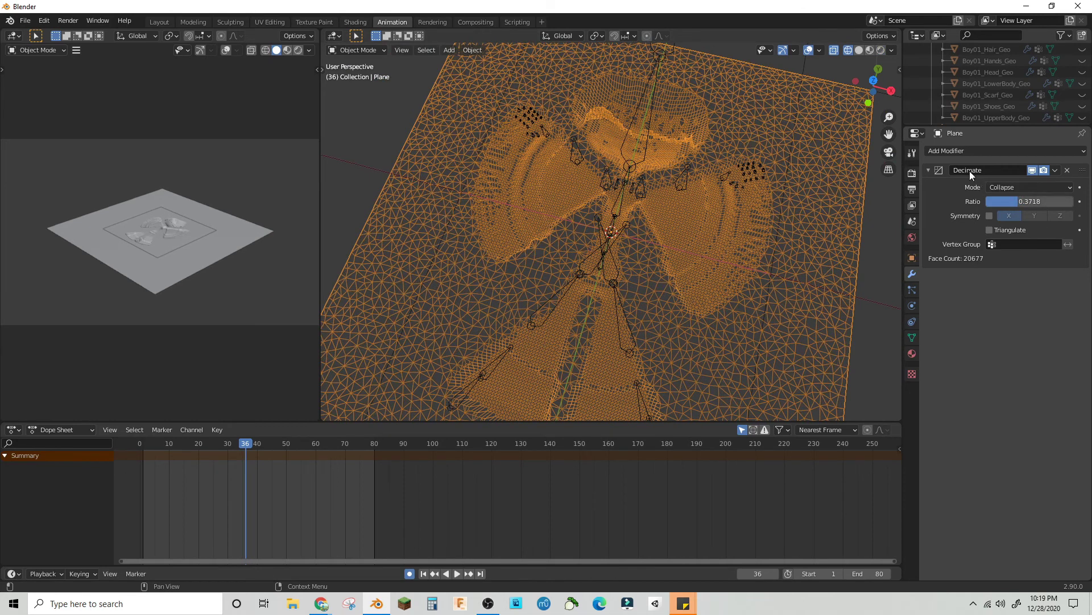
{"action": "left_click", "coordinate": [880, 50]}
{"action": "middle_click_drag", "start_coordinate": [756, 207], "coordinate": [839, 161]}
{"action": "mouse_move", "coordinate": [1002, 201]}
{"action": "left_mouse_down"}
{"action": "mouse_move", "coordinate": [990, 201]}
{"action": "mouse_move", "coordinate": [1000, 201]}
{"action": "left_mouse_up"}
{"action": "mouse_move", "coordinate": [756, 259]}
{"action": "middle_mouse_down"}
{"action": "mouse_move", "coordinate": [739, 287]}
{"action": "mouse_move", "coordinate": [759, 277]}
{"action": "middle_mouse_up"}
Step: Switch the viewport to wireframe and examine the decimated mesh density in and around the imprint
{"action": "left_click", "coordinate": [848, 50]}
{"action": "scroll", "coordinate": [759, 278], "scroll_direction": "down", "scroll_amount": 5}
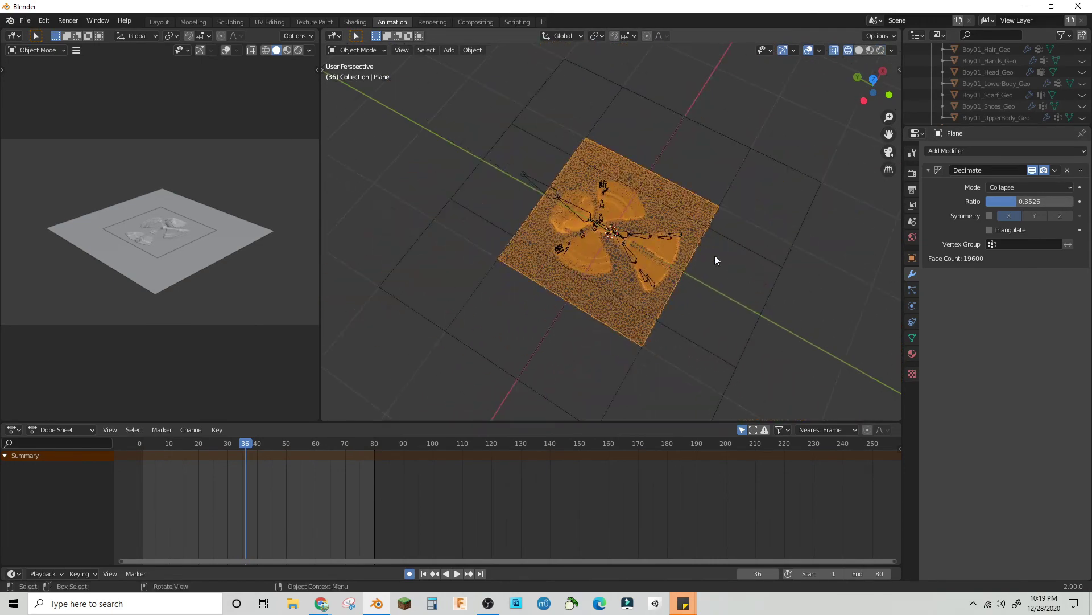
{"action": "scroll", "coordinate": [688, 261], "scroll_direction": "up", "scroll_amount": 8}
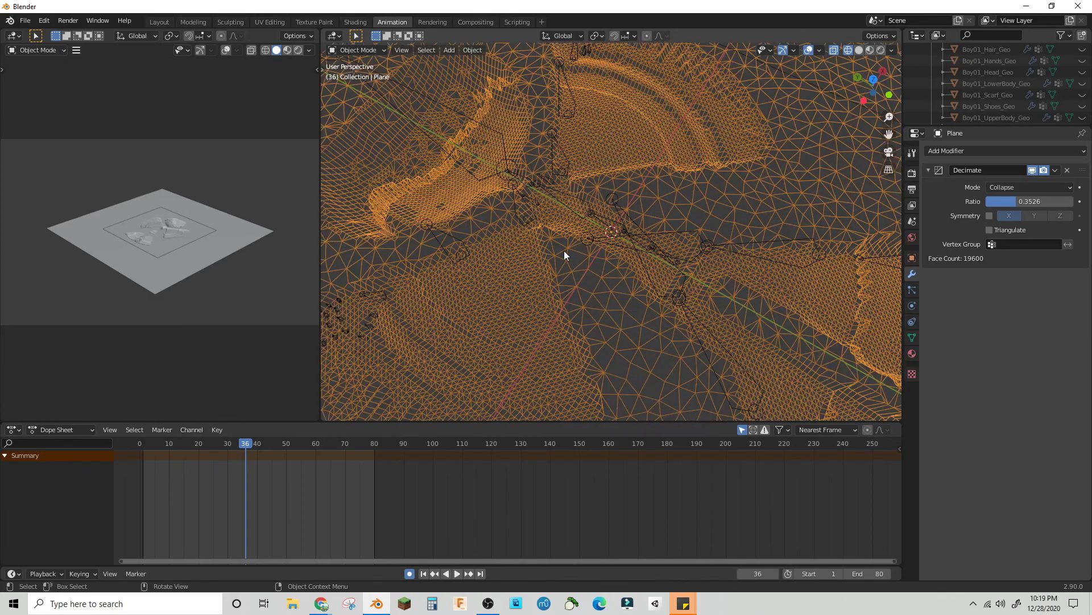
{"action": "middle_click_drag", "start_coordinate": [558, 255], "coordinate": [568, 235]}
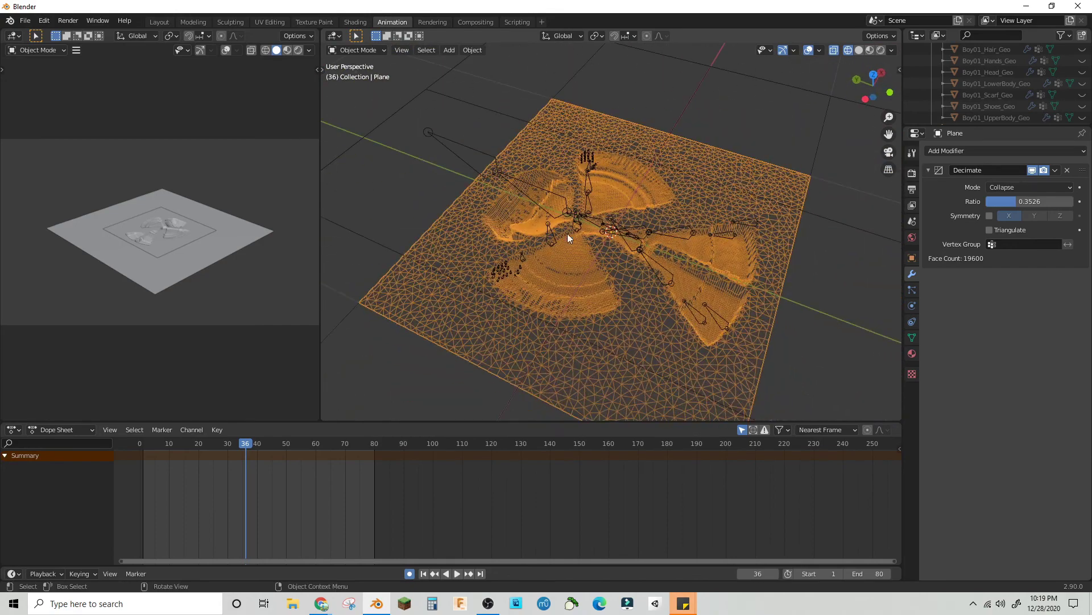
Step: Return the viewport to rendered shading, hide the overlays and examine the decimated snow-angel imprint from above
{"action": "left_click", "coordinate": [870, 50]}
{"action": "middle_click_drag", "start_coordinate": [772, 241], "coordinate": [639, 231]}
{"action": "scroll", "coordinate": [549, 247], "scroll_direction": "up", "scroll_amount": 5}
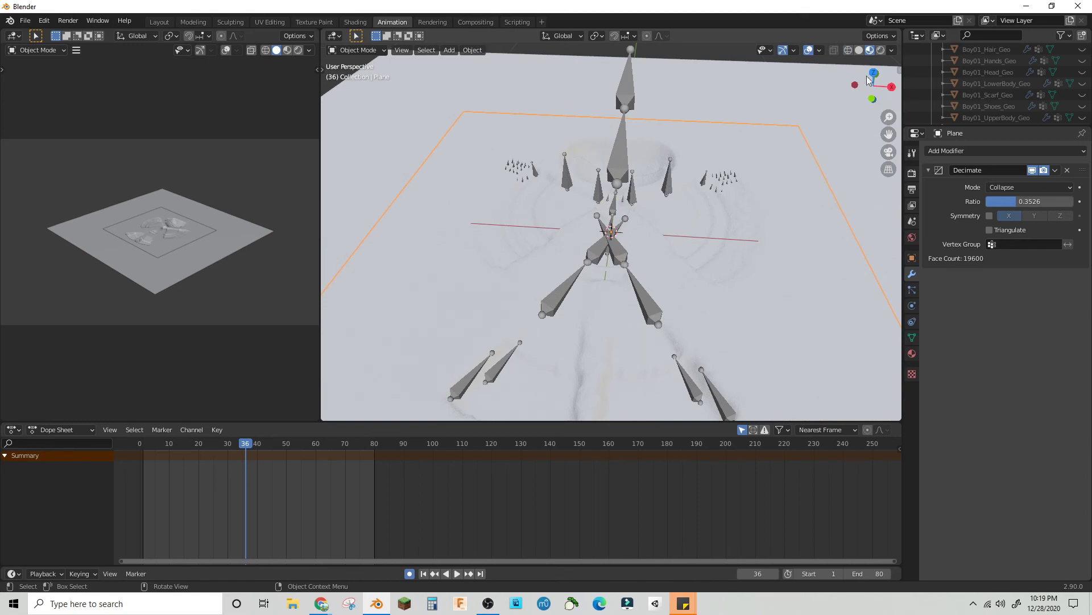
{"action": "left_click", "coordinate": [880, 50]}
{"action": "middle_click_drag", "start_coordinate": [683, 226], "coordinate": [696, 183]}
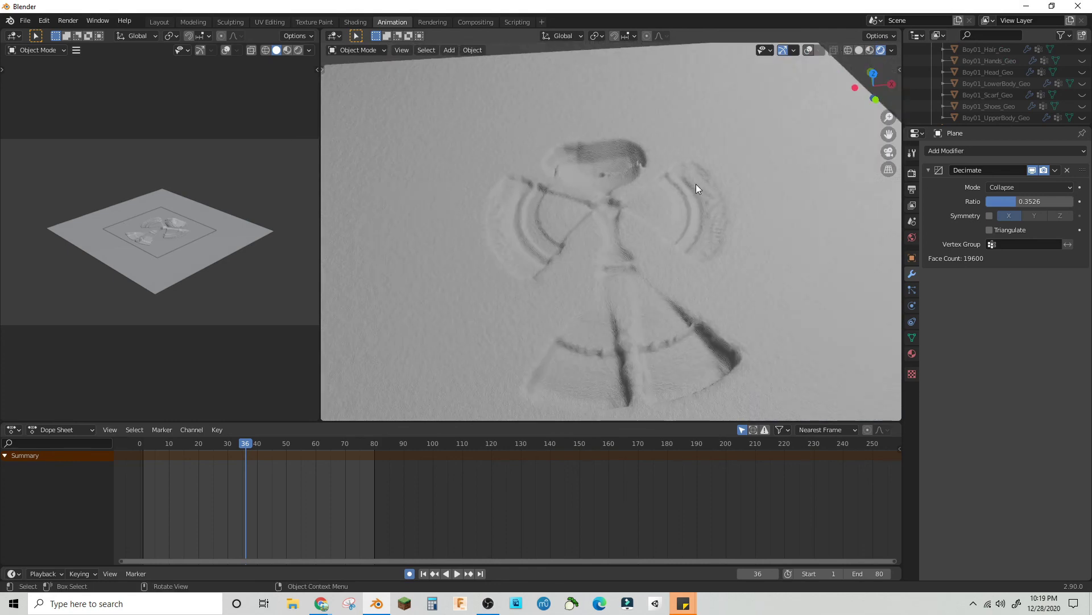